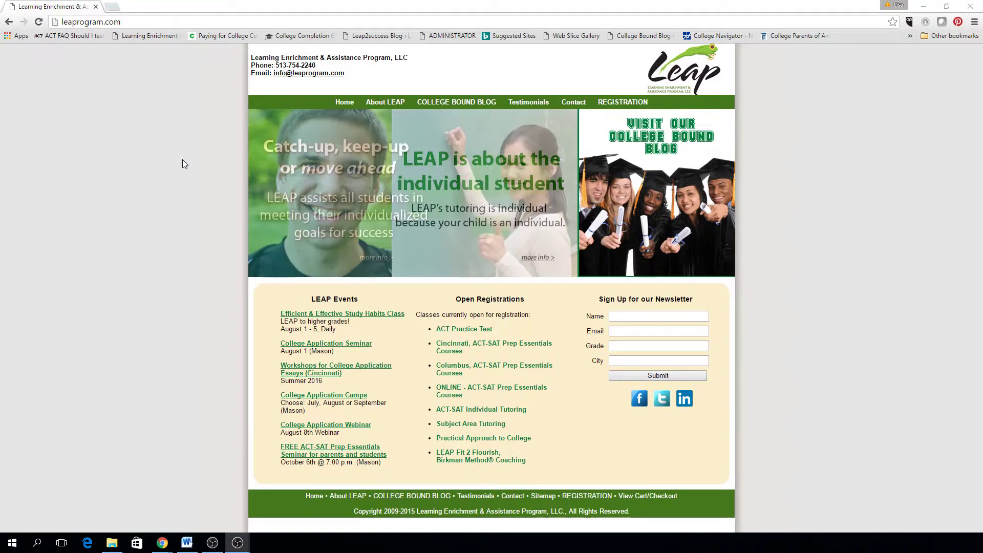
{"action": "left_click", "coordinate": [233, 21]}
{"action": "type", "text": "cool"}
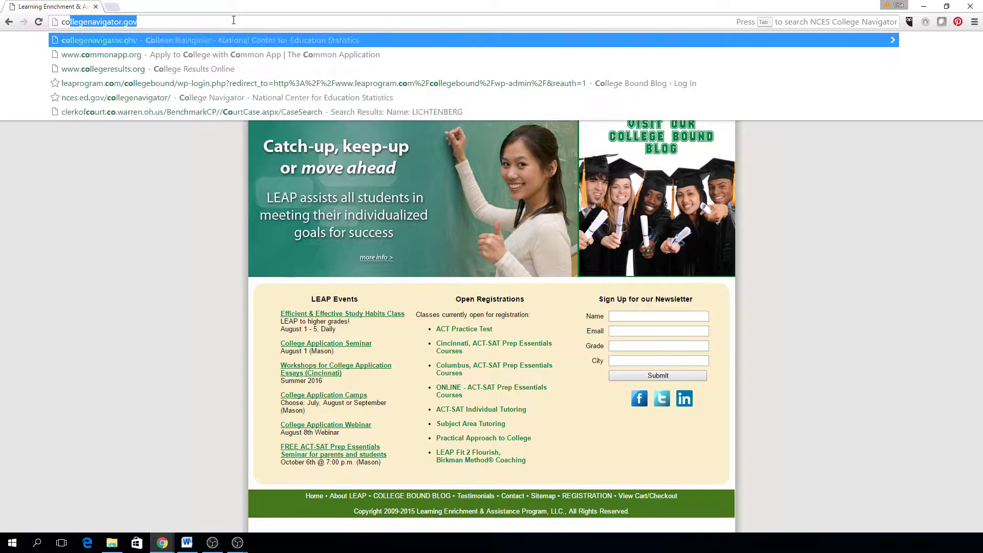
{"action": "key", "text": "BackSpace"}
{"action": "key", "text": "BackSpace"}
{"action": "key", "text": "BackSpace"}
{"action": "type", "text": "mmonapp.org"}
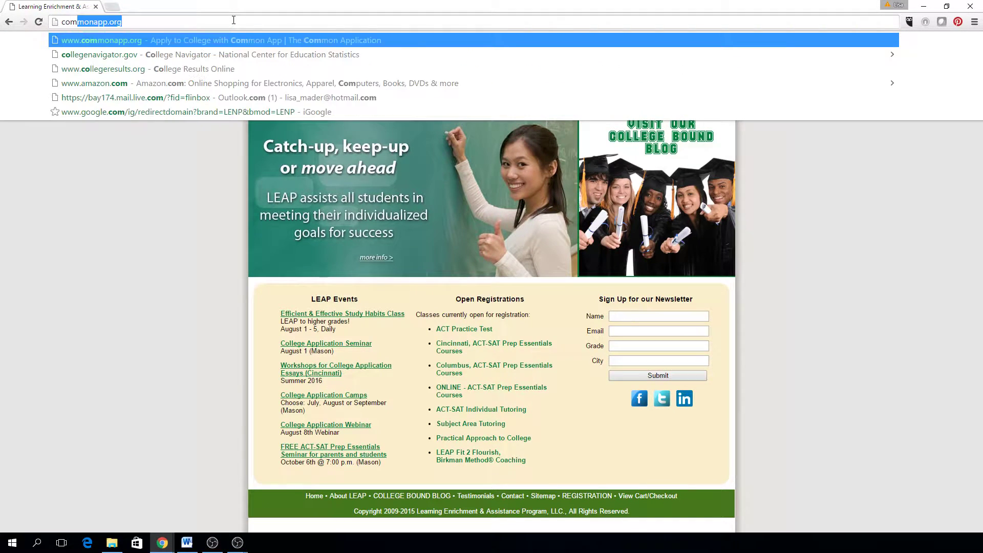
{"action": "key", "text": "Return"}
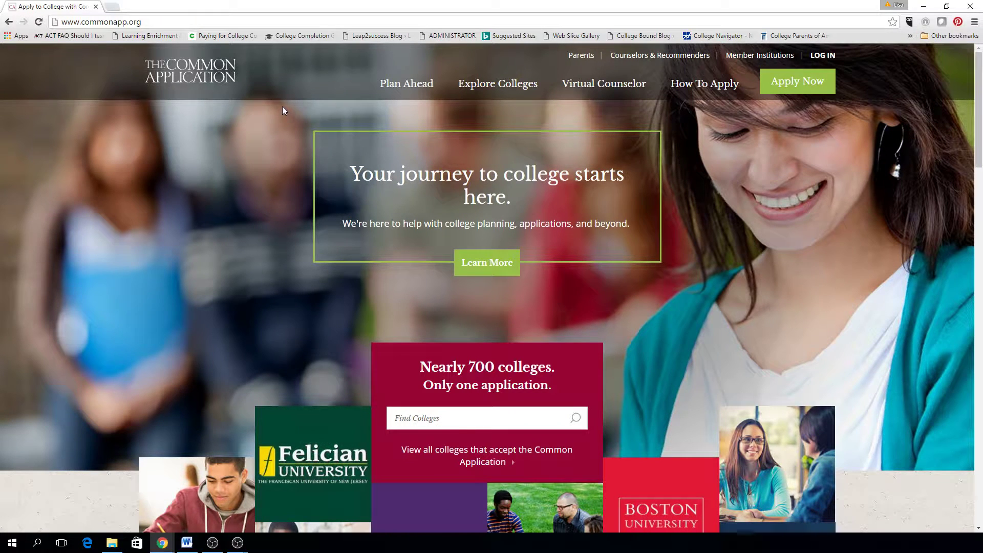
Open the student login, dismiss the unsupported-browser notice, and sign in with the saved credentials
{"action": "left_click", "coordinate": [825, 55]}
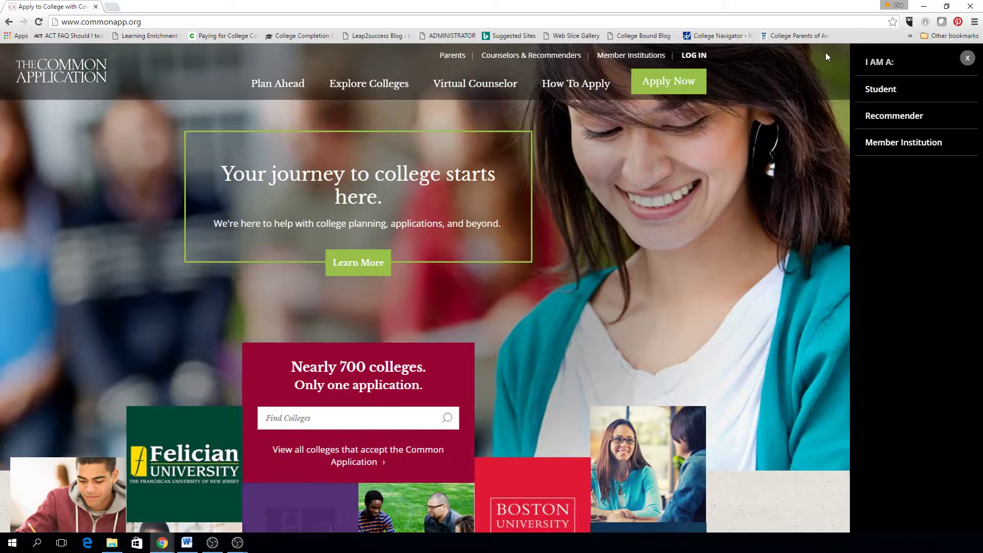
{"action": "left_click", "coordinate": [890, 90]}
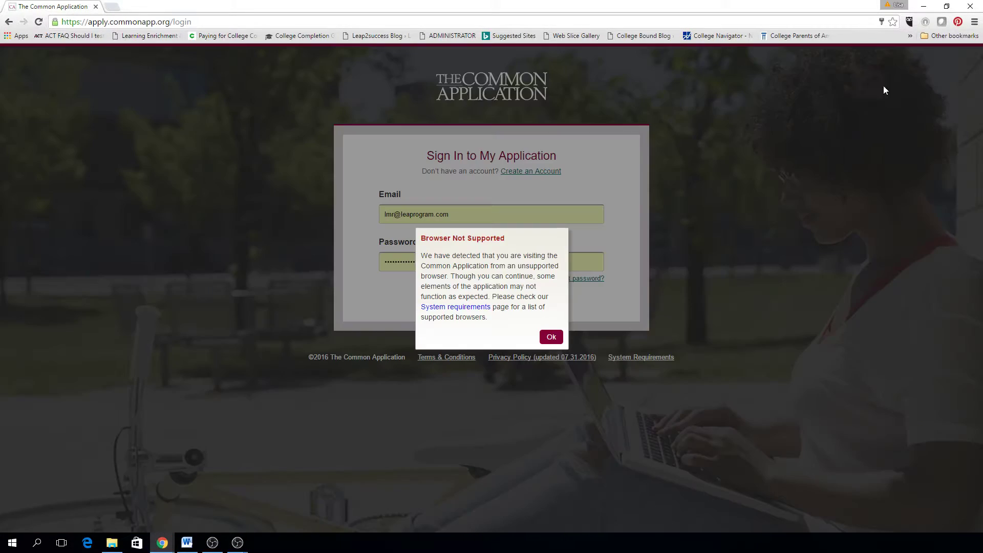
{"action": "left_click", "coordinate": [549, 338]}
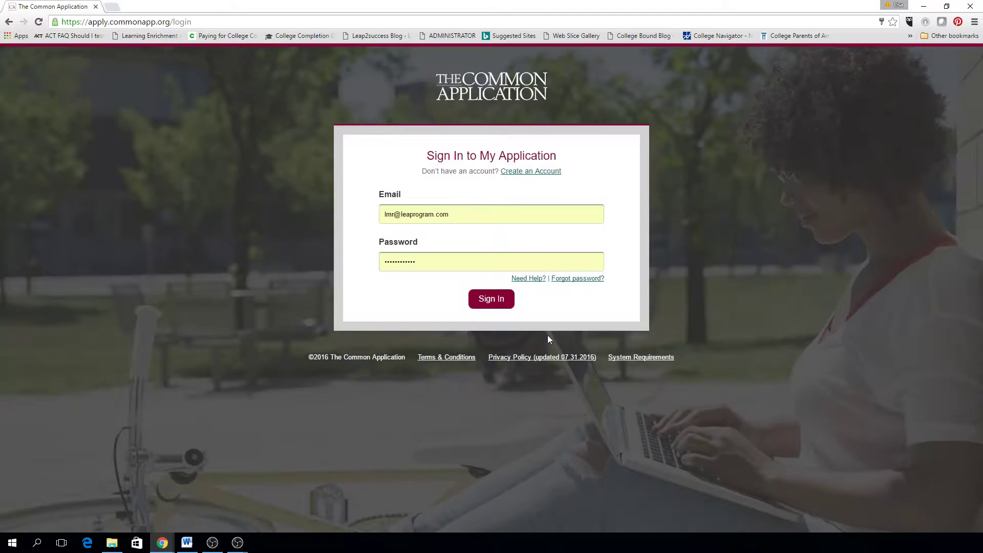
{"action": "left_click", "coordinate": [500, 304]}
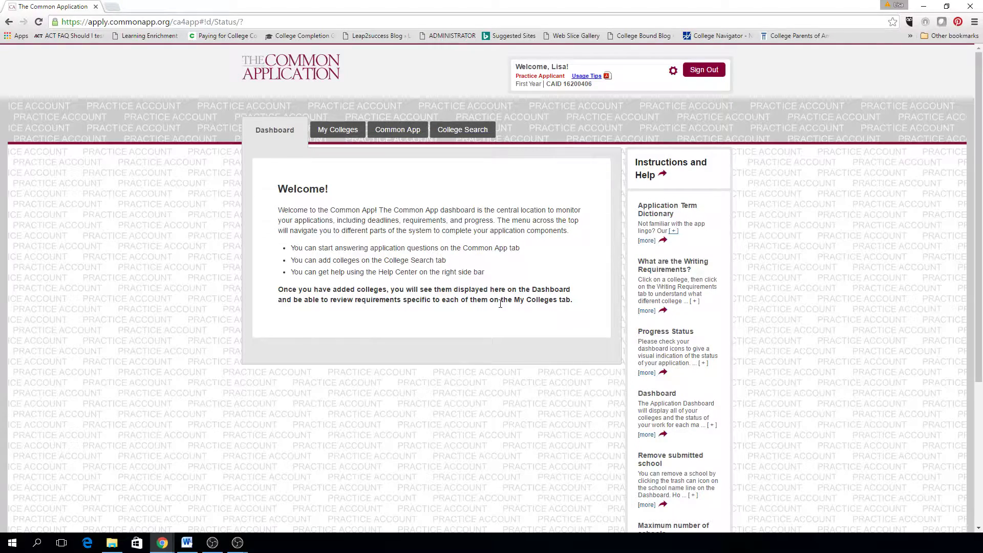
In the Common App profile's Personal Information section, answer No to having used other names and continue to the Address section
{"action": "left_click", "coordinate": [341, 131]}
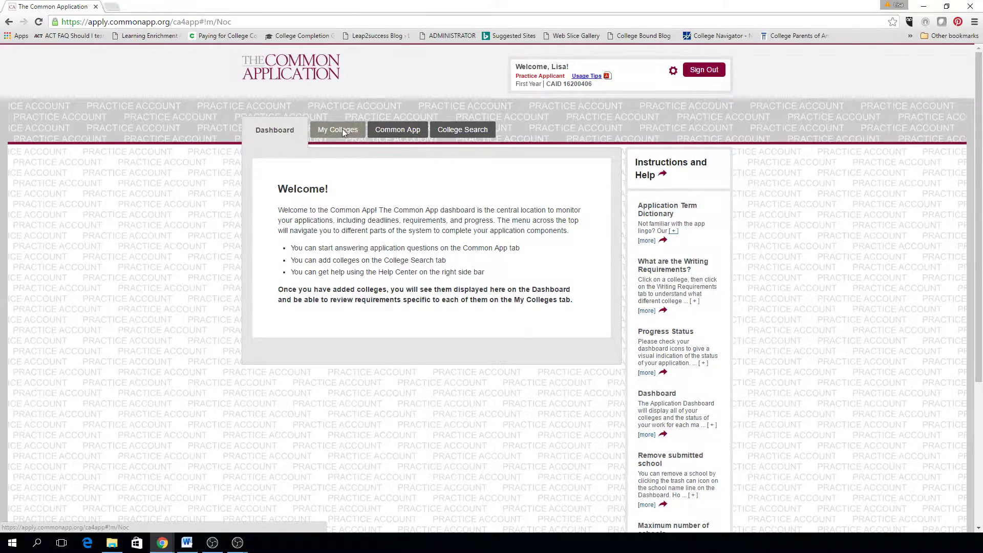
{"action": "left_click", "coordinate": [397, 131]}
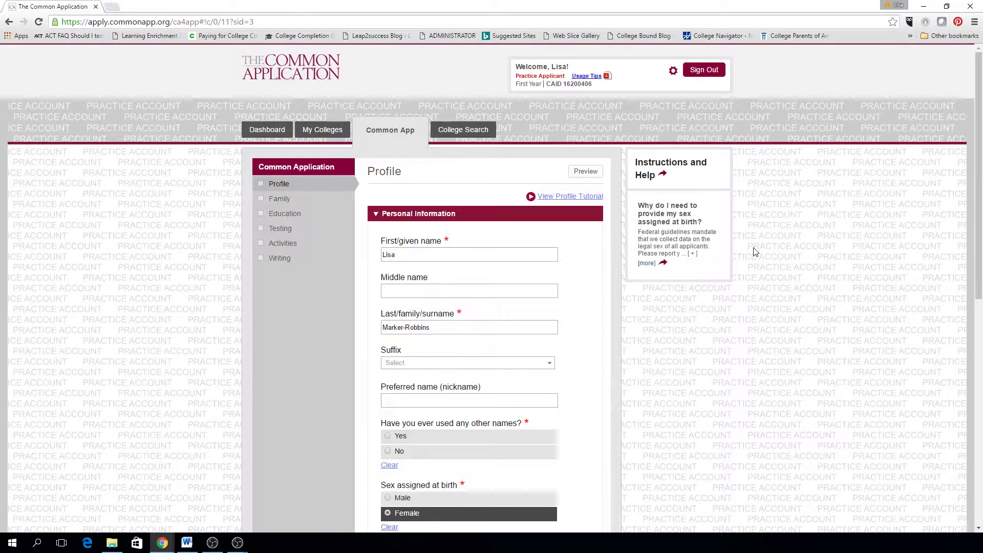
{"action": "scroll", "coordinate": [748, 261], "scroll_direction": "down", "scroll_amount": 2}
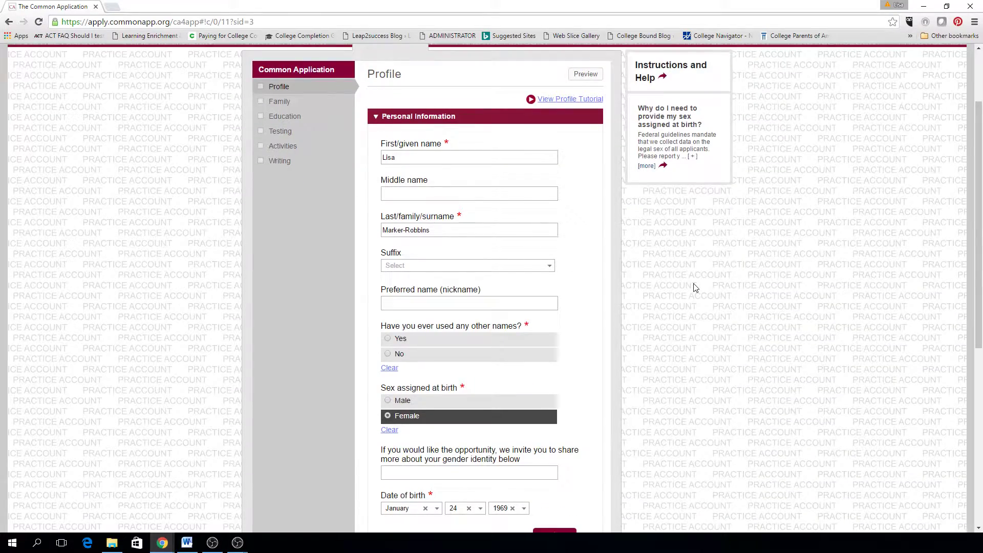
{"action": "scroll", "coordinate": [694, 288], "scroll_direction": "down", "scroll_amount": 2}
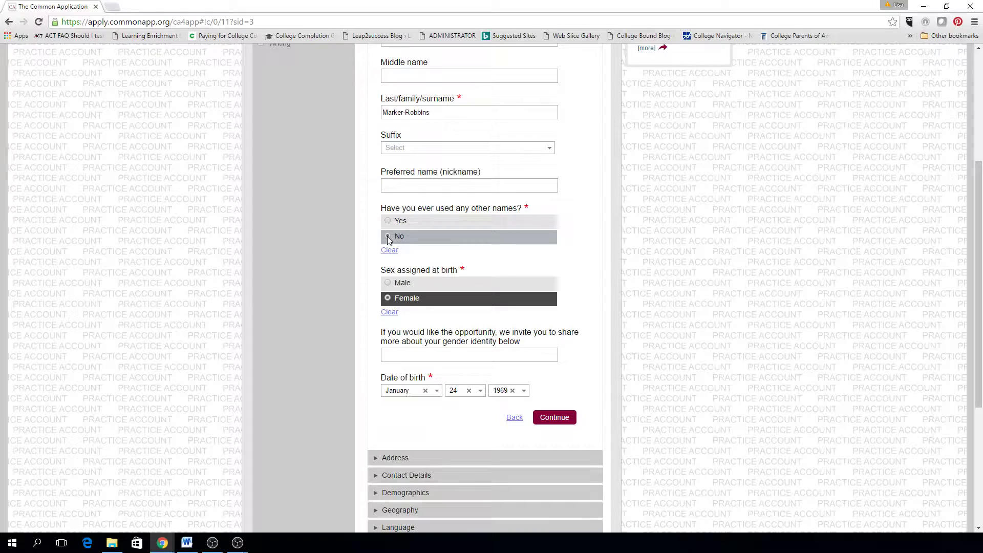
{"action": "left_click", "coordinate": [388, 237]}
{"action": "scroll", "coordinate": [658, 316], "scroll_direction": "down", "scroll_amount": 1}
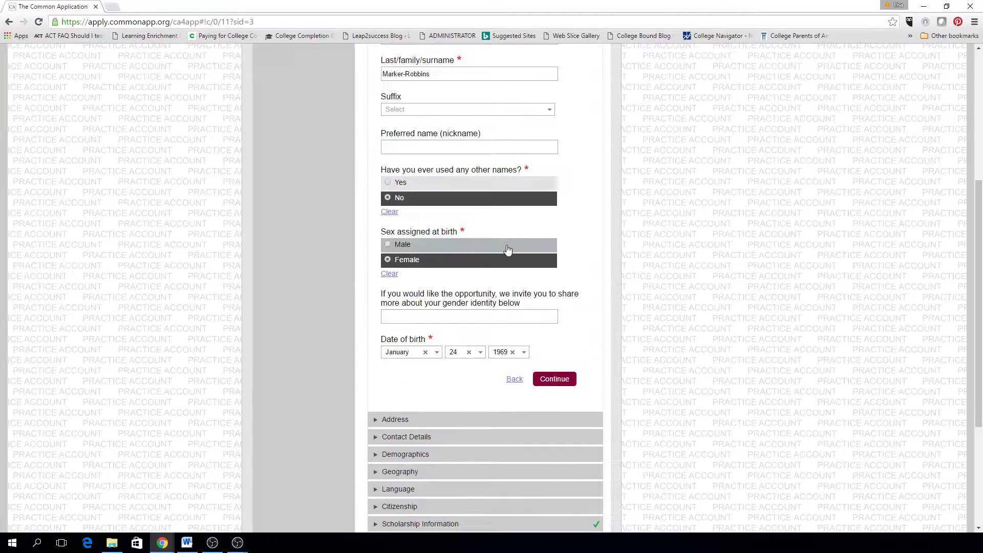
{"action": "left_click_drag", "start_coordinate": [383, 233], "coordinate": [463, 237]}
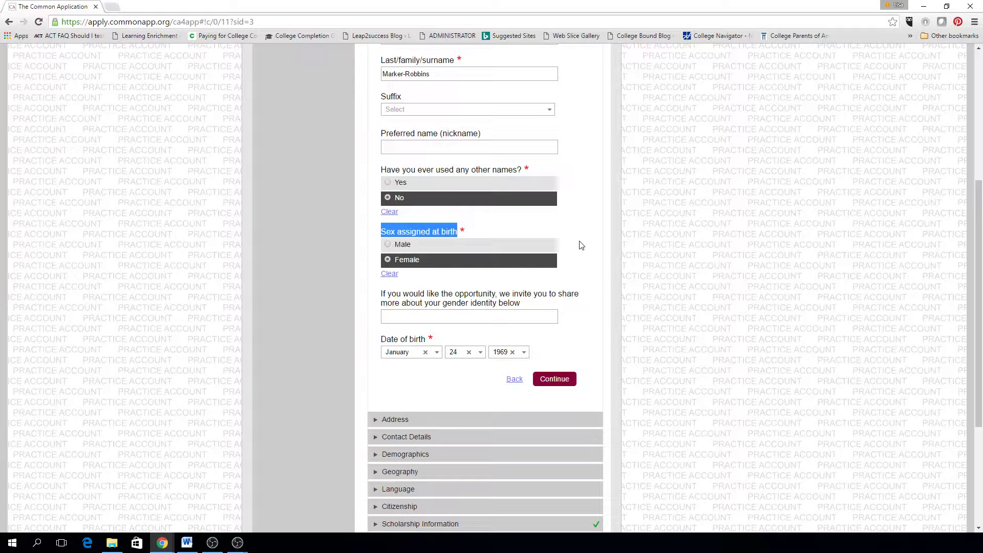
{"action": "left_click", "coordinate": [546, 317]}
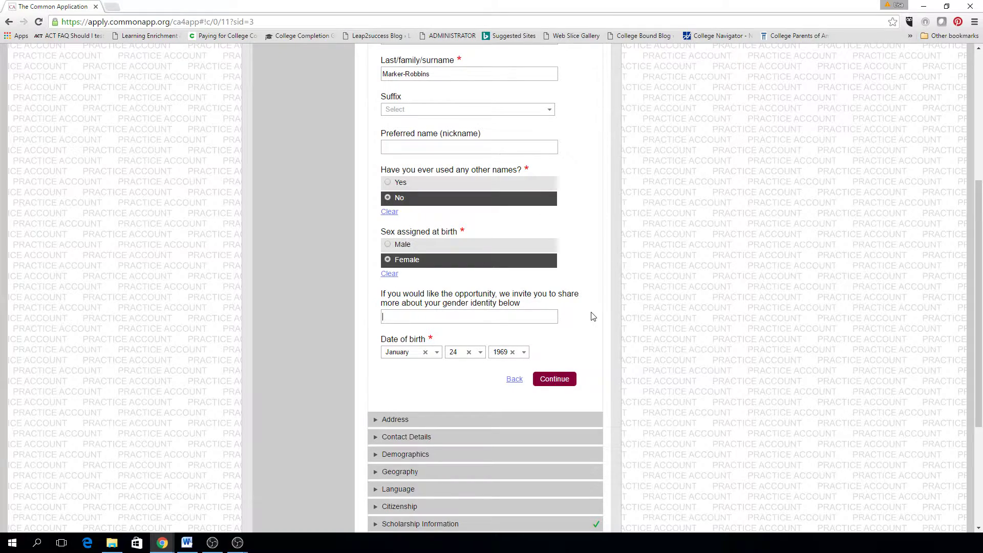
{"action": "scroll", "coordinate": [592, 316], "scroll_direction": "down", "scroll_amount": 3}
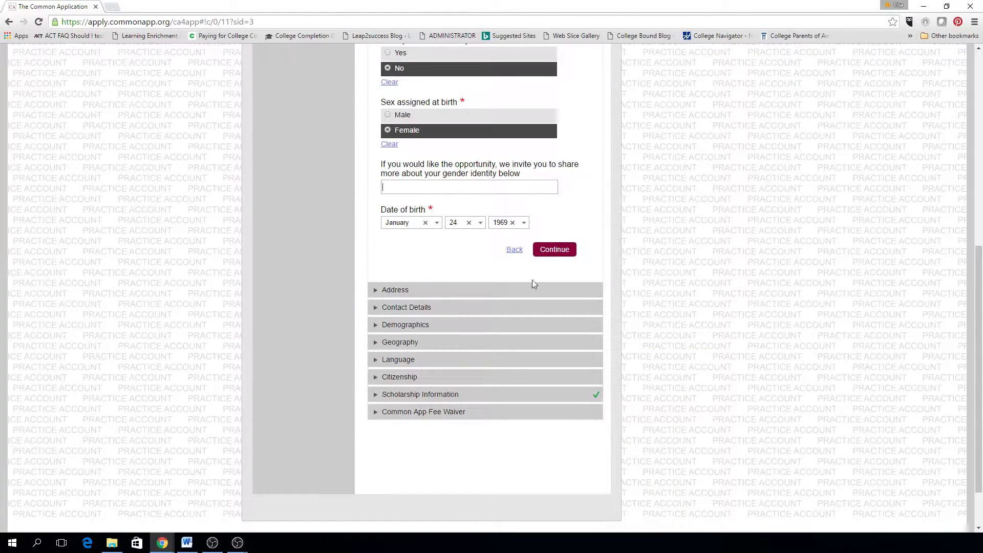
{"action": "left_click", "coordinate": [554, 250]}
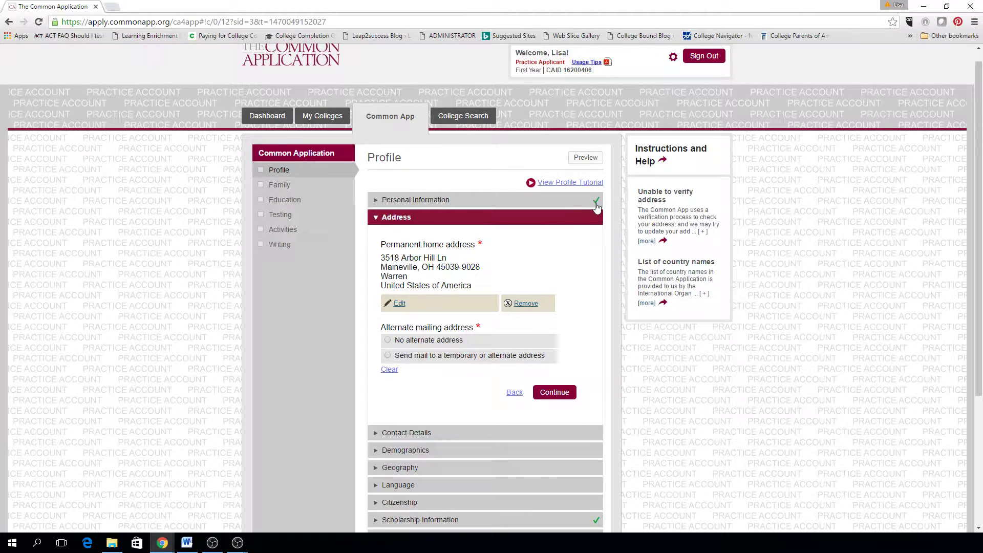
Reopen the completed Personal Information section to review its saved answers, and return to the Address section
{"action": "left_click", "coordinate": [444, 201]}
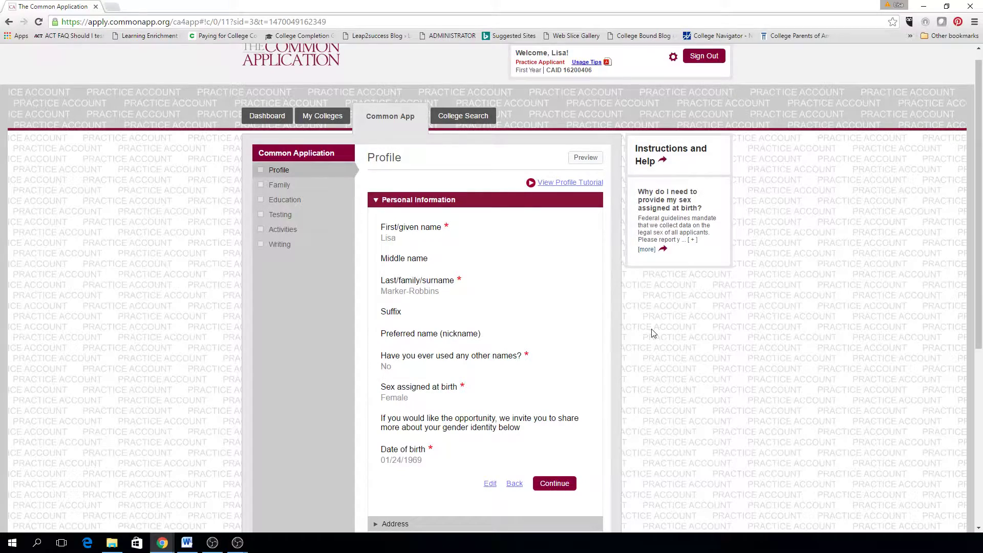
{"action": "scroll", "coordinate": [652, 333], "scroll_direction": "down", "scroll_amount": 3}
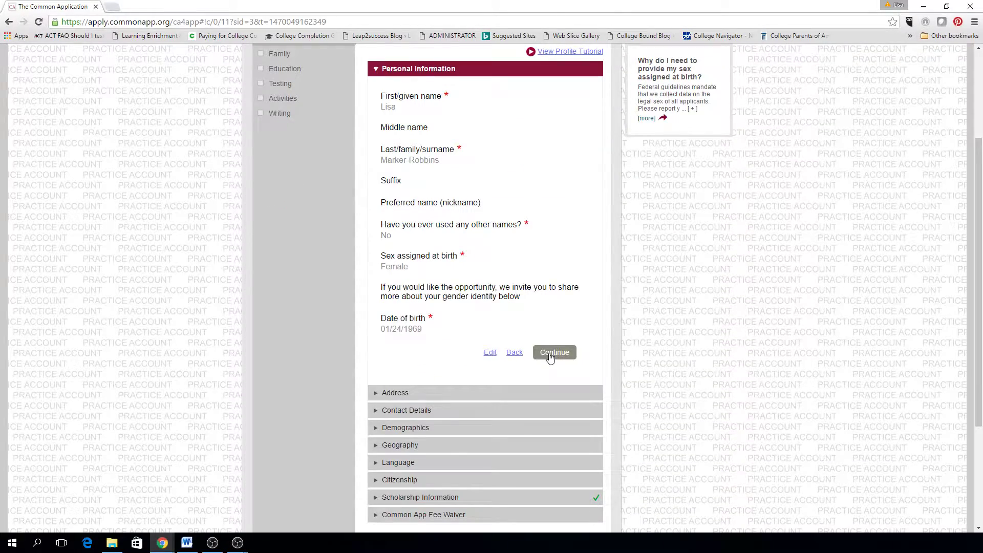
{"action": "left_click", "coordinate": [550, 353]}
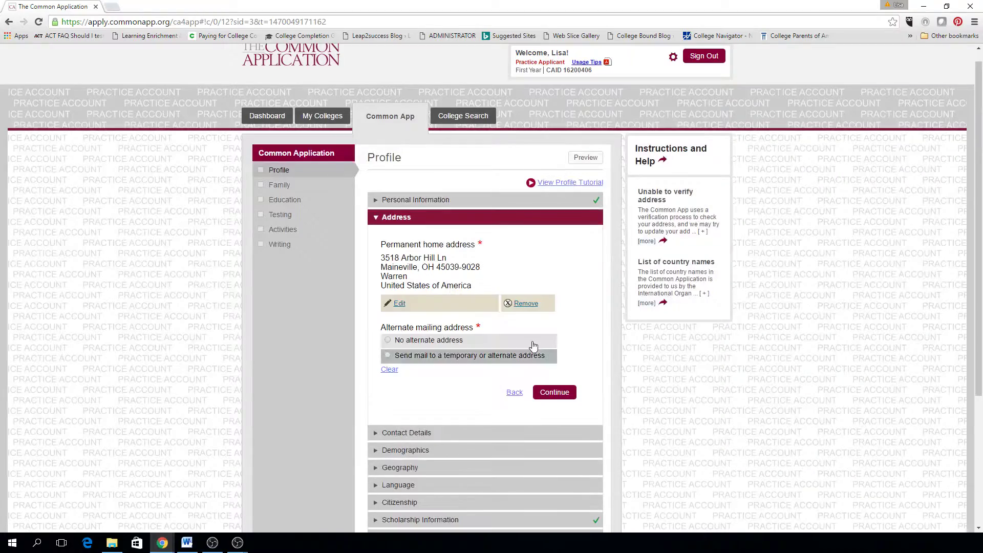
In the profile's Language section, set the number of proficient languages to 1 and select English
{"action": "scroll", "coordinate": [504, 320], "scroll_direction": "down", "scroll_amount": 3}
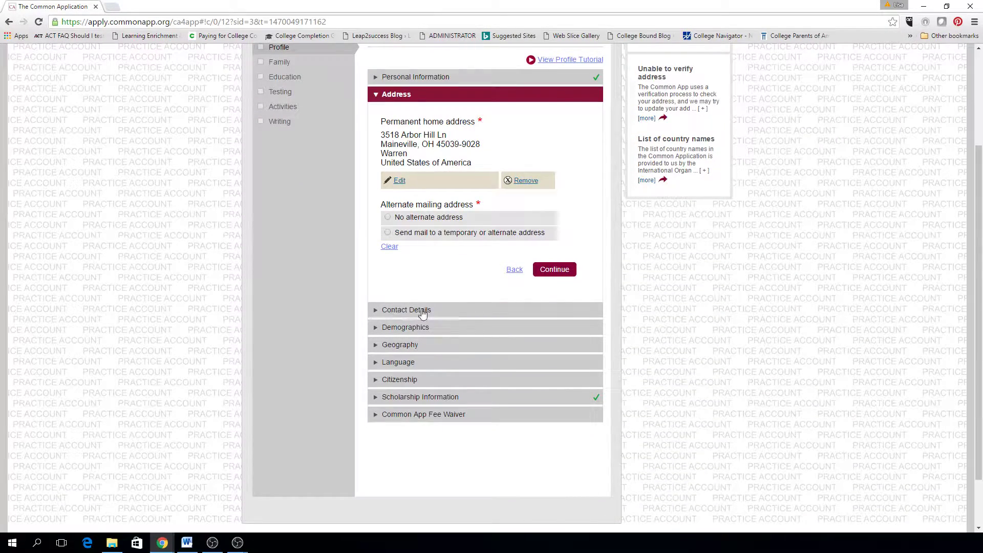
{"action": "left_click", "coordinate": [405, 363]}
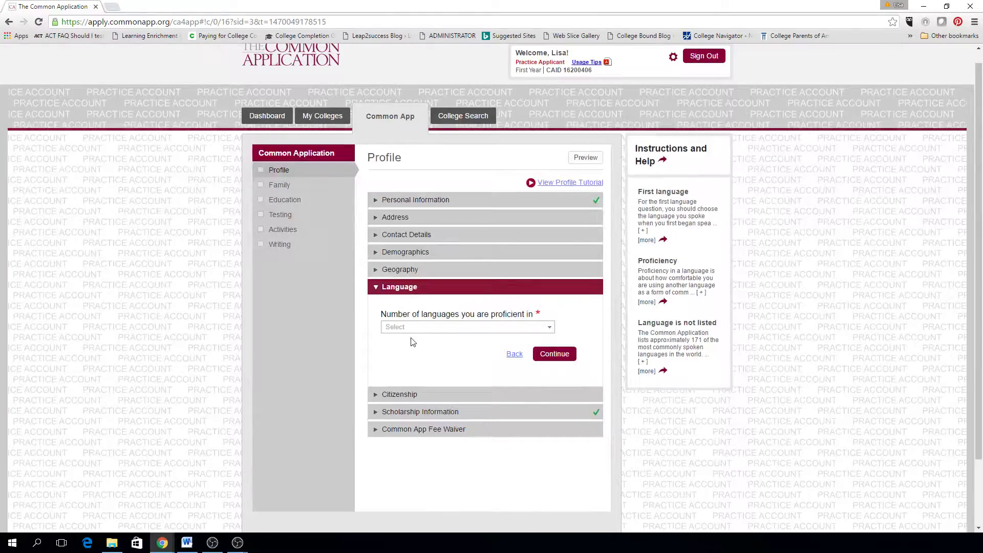
{"action": "left_click", "coordinate": [550, 329]}
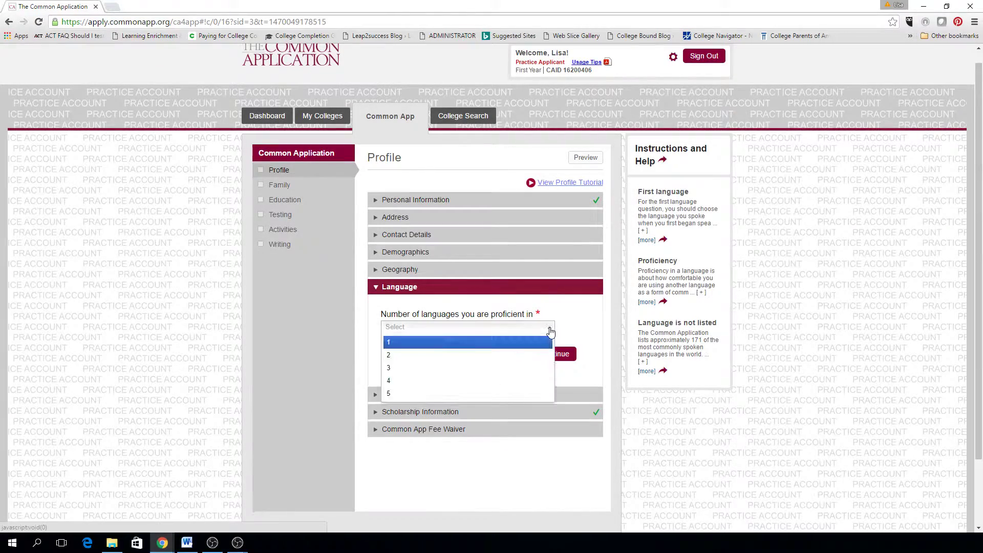
{"action": "left_click", "coordinate": [452, 343]}
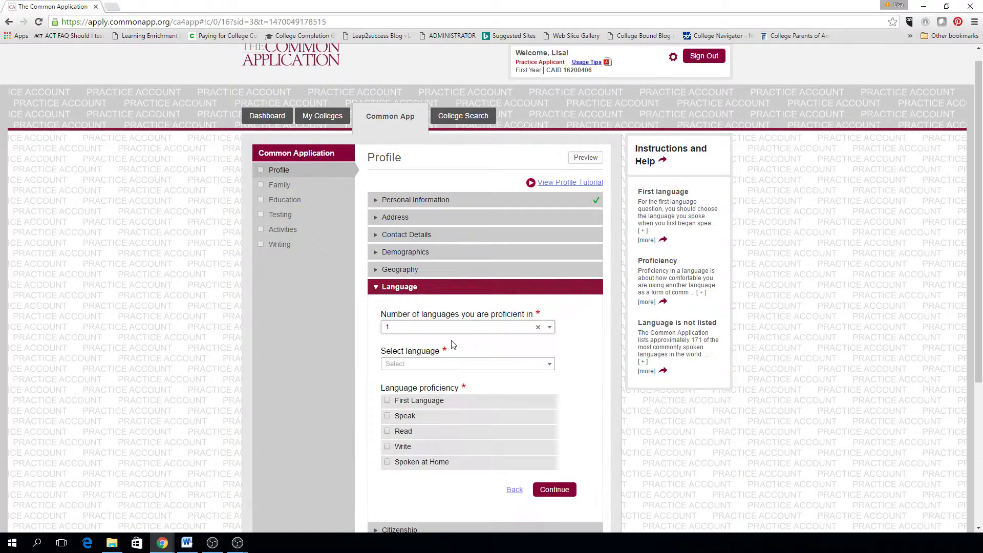
{"action": "left_click", "coordinate": [550, 365]}
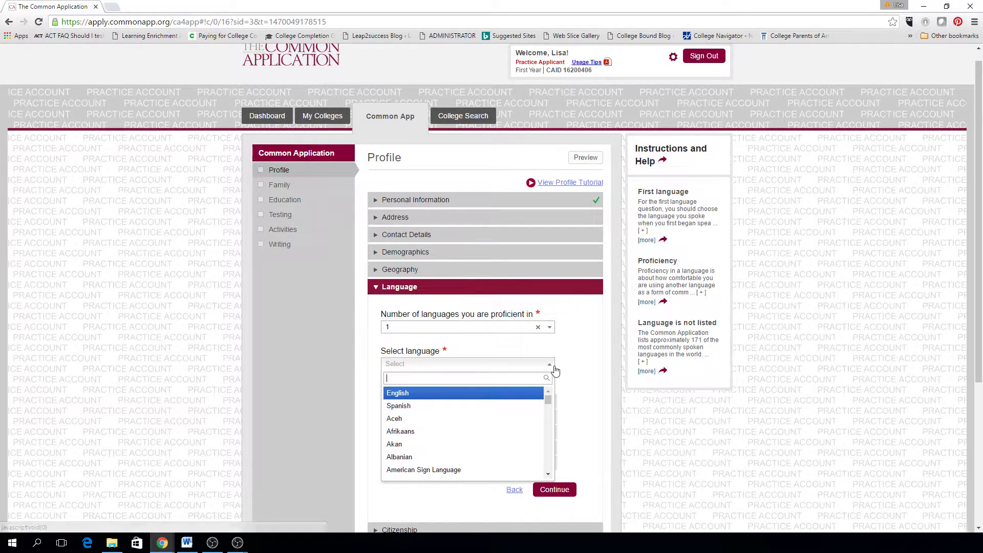
{"action": "left_click", "coordinate": [514, 395]}
Mark English proficiency as First Language, Speak, Read, Write and Spoken at Home, and continue to the Citizenship section
{"action": "left_click", "coordinate": [387, 401]}
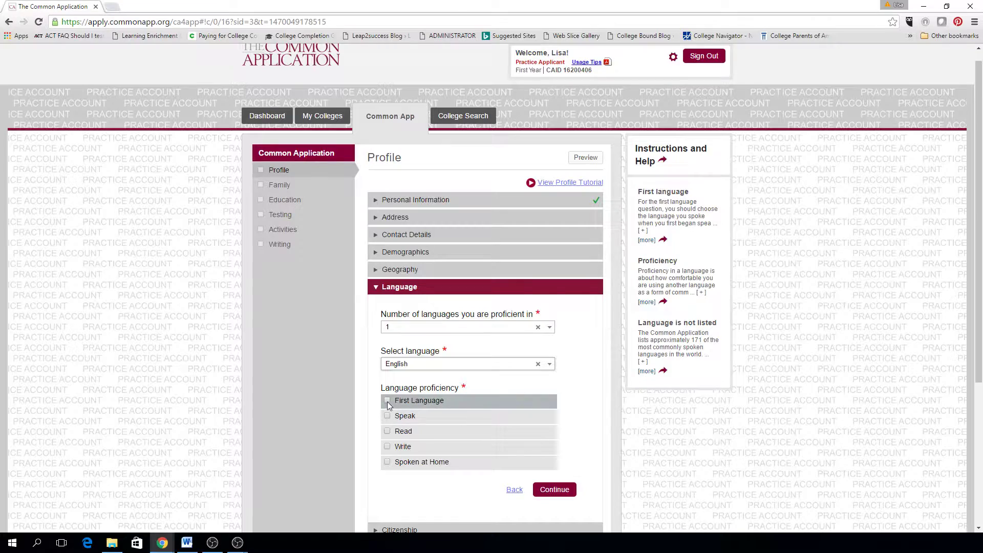
{"action": "scroll", "coordinate": [629, 439], "scroll_direction": "down", "scroll_amount": 3}
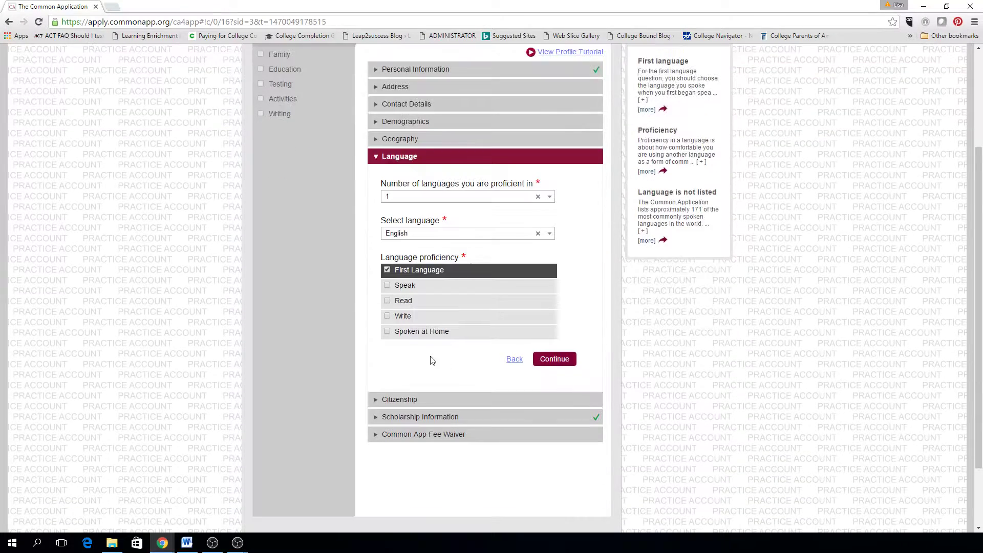
{"action": "left_click", "coordinate": [388, 332]}
{"action": "left_click", "coordinate": [387, 316]}
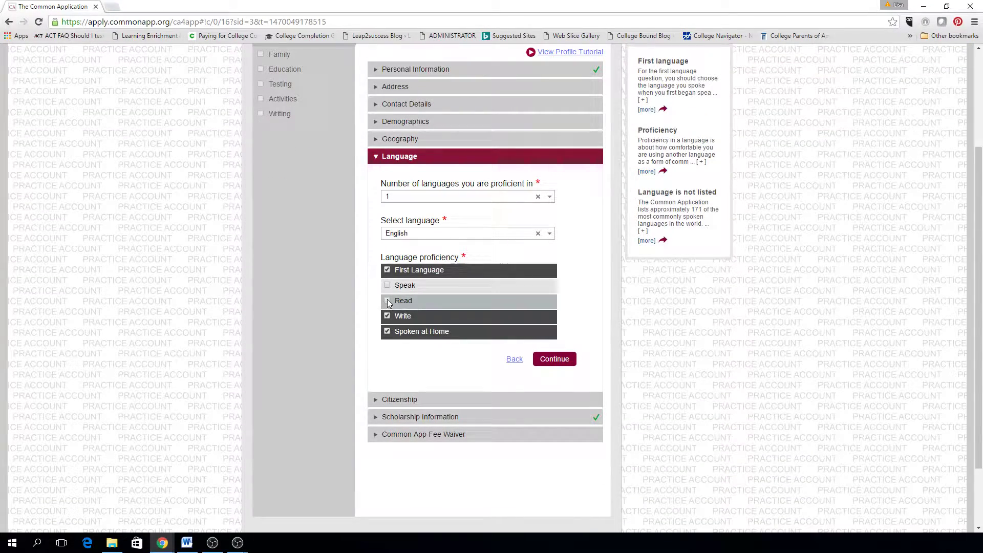
{"action": "left_click", "coordinate": [387, 301]}
{"action": "left_click", "coordinate": [387, 286]}
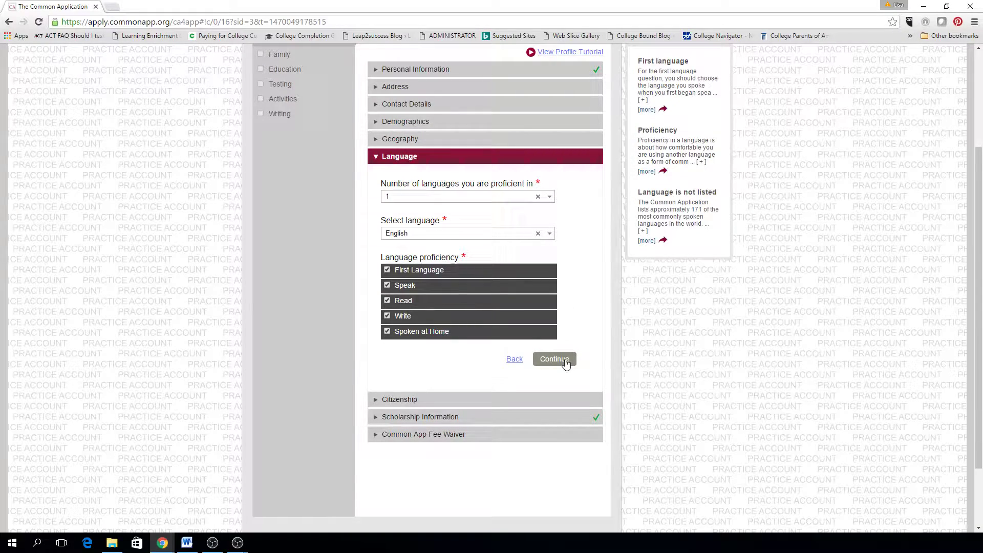
{"action": "left_click", "coordinate": [565, 360]}
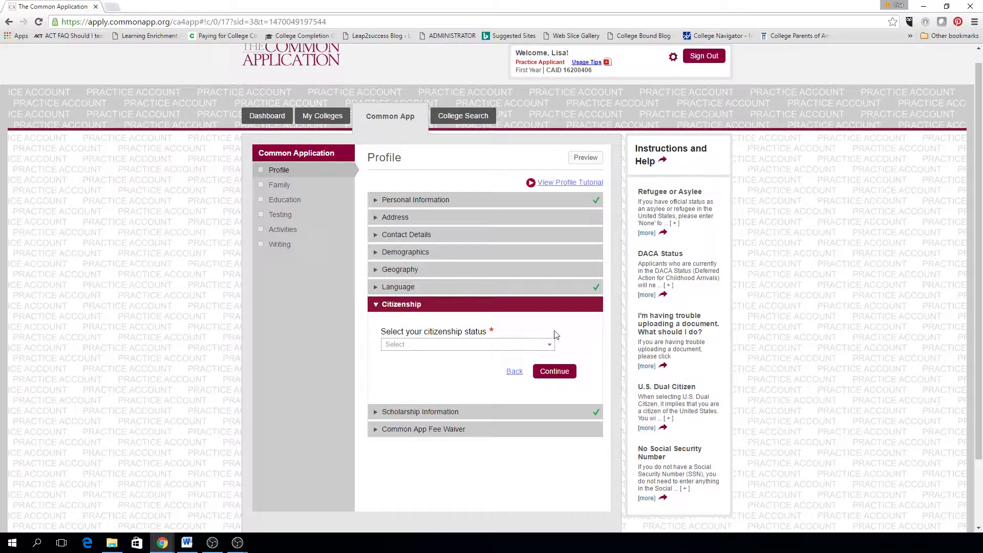
In the Contact Details section, set the preferred phone to Home and the alternate phone to No other telephone, and continue to Demographics
{"action": "left_click", "coordinate": [407, 235]}
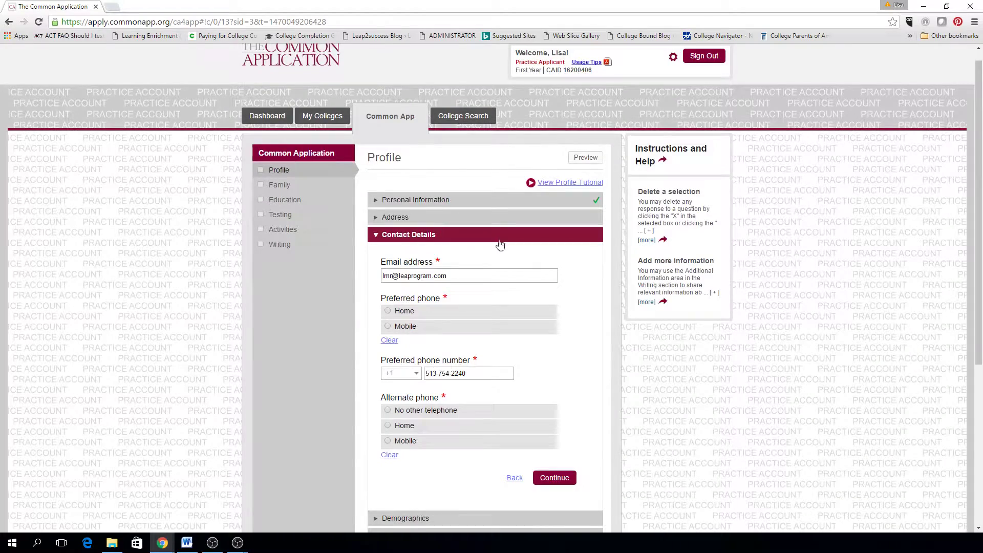
{"action": "scroll", "coordinate": [585, 373], "scroll_direction": "down", "scroll_amount": 3}
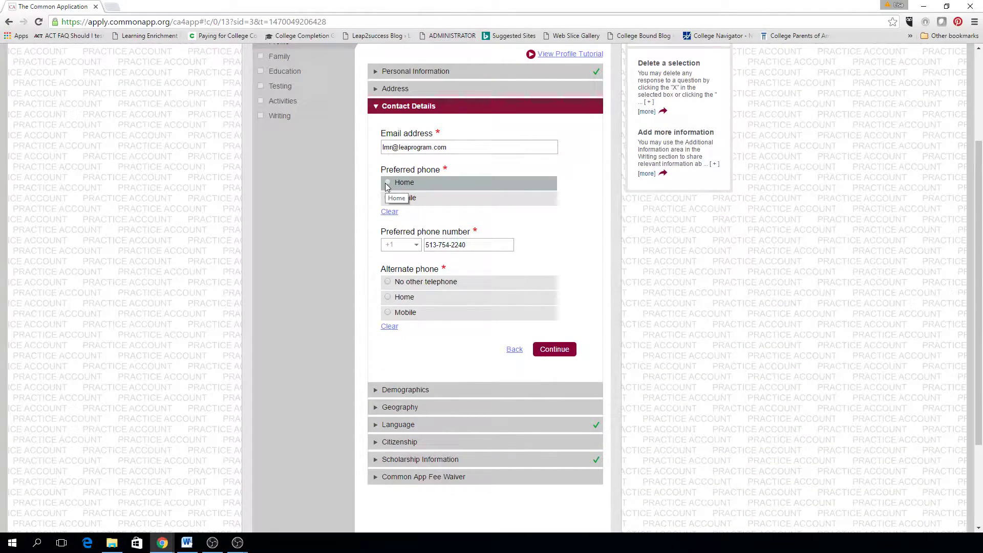
{"action": "left_click", "coordinate": [388, 186]}
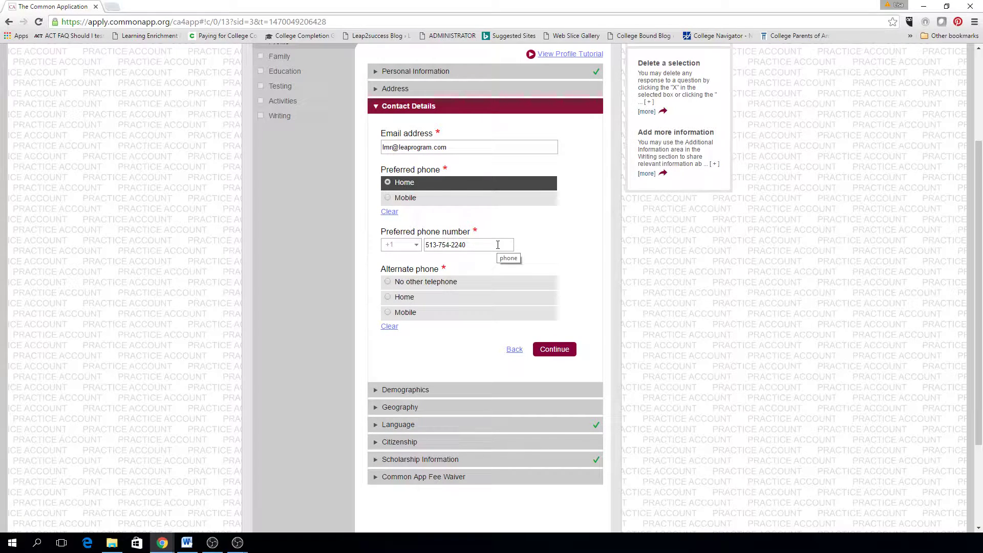
{"action": "left_click", "coordinate": [388, 282]}
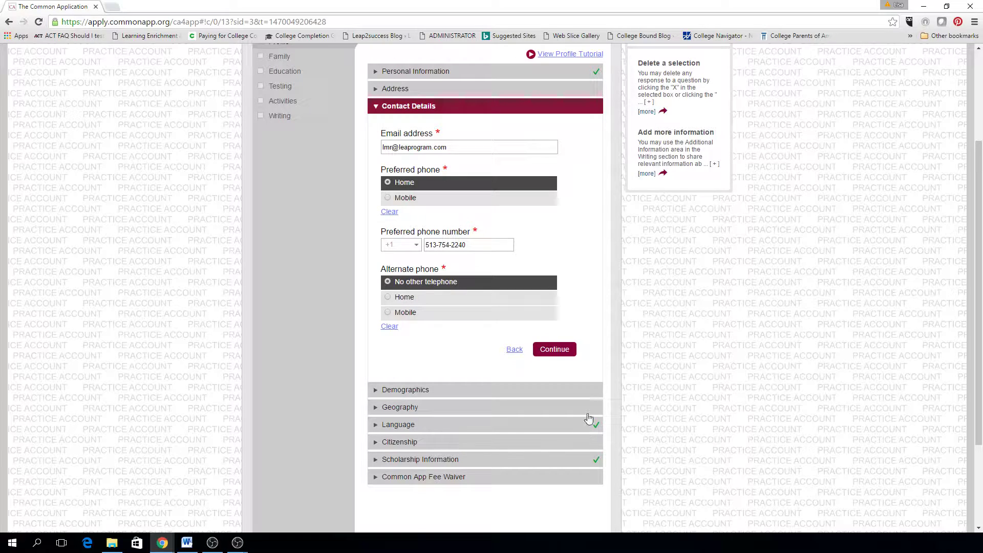
{"action": "left_click", "coordinate": [567, 353]}
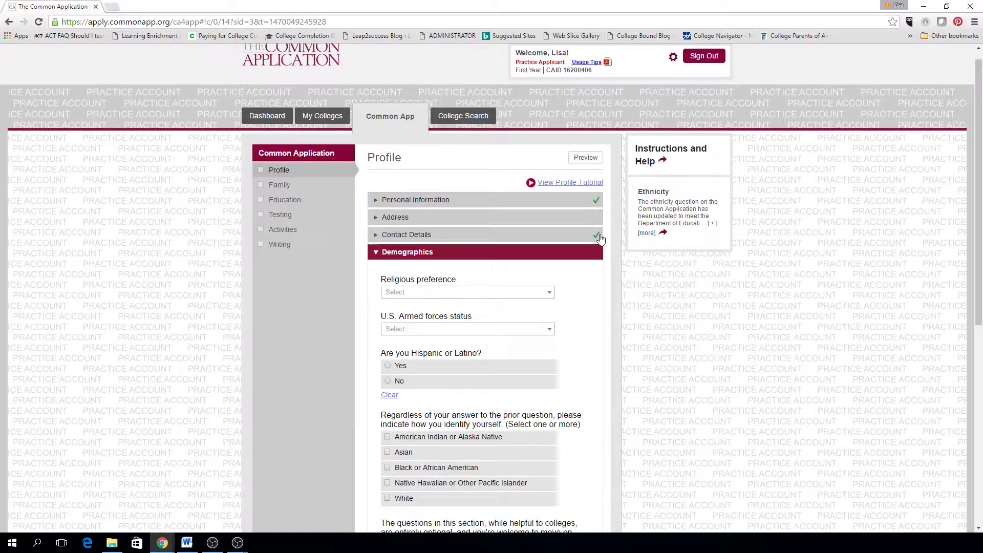
Return to the Address section, select No alternate address as the alternate mailing address, and continue through Contact Details to Demographics
{"action": "scroll", "coordinate": [664, 412], "scroll_direction": "down", "scroll_amount": 1}
{"action": "scroll", "coordinate": [664, 412], "scroll_direction": "down", "scroll_amount": 5}
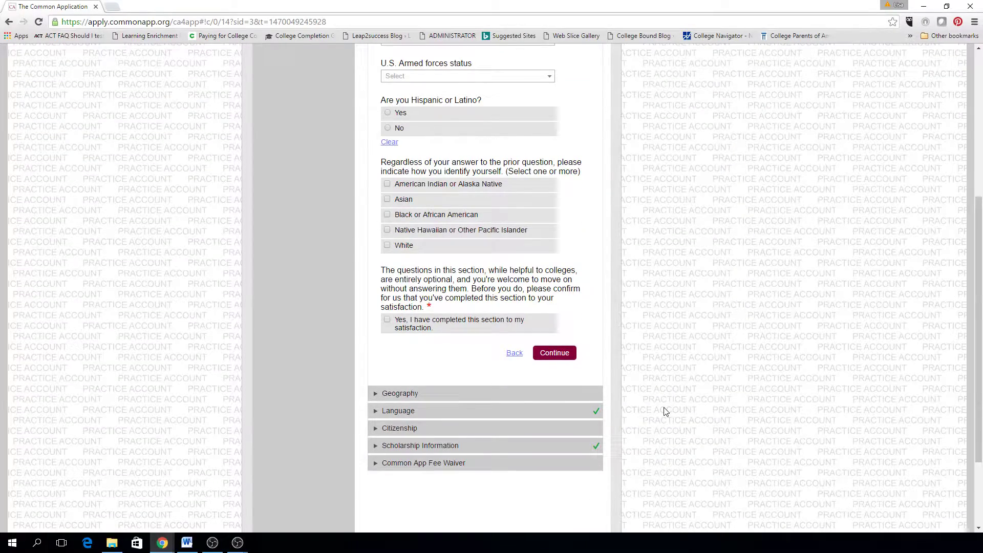
{"action": "scroll", "coordinate": [664, 412], "scroll_direction": "up", "scroll_amount": 4}
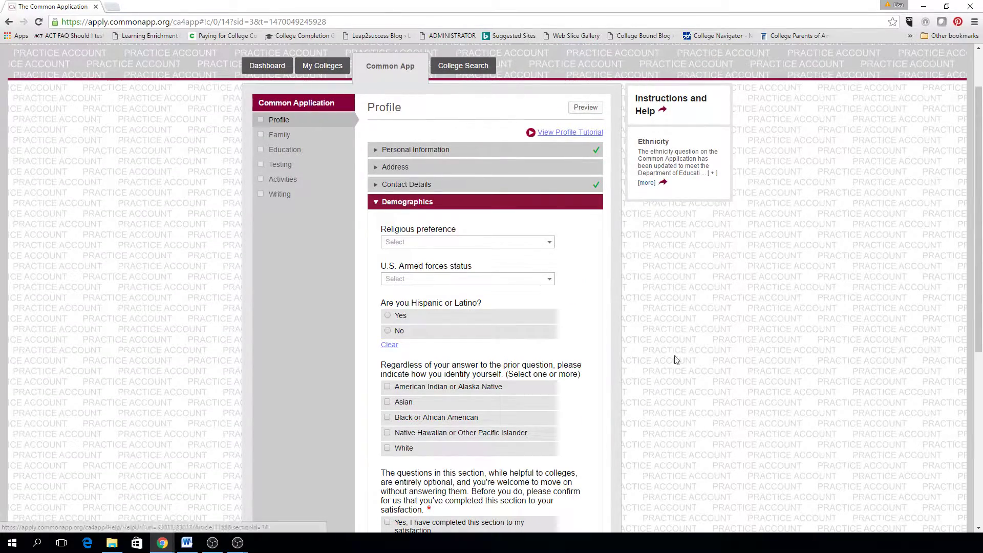
{"action": "scroll", "coordinate": [675, 360], "scroll_direction": "down", "scroll_amount": 2}
{"action": "scroll", "coordinate": [674, 360], "scroll_direction": "down", "scroll_amount": 2}
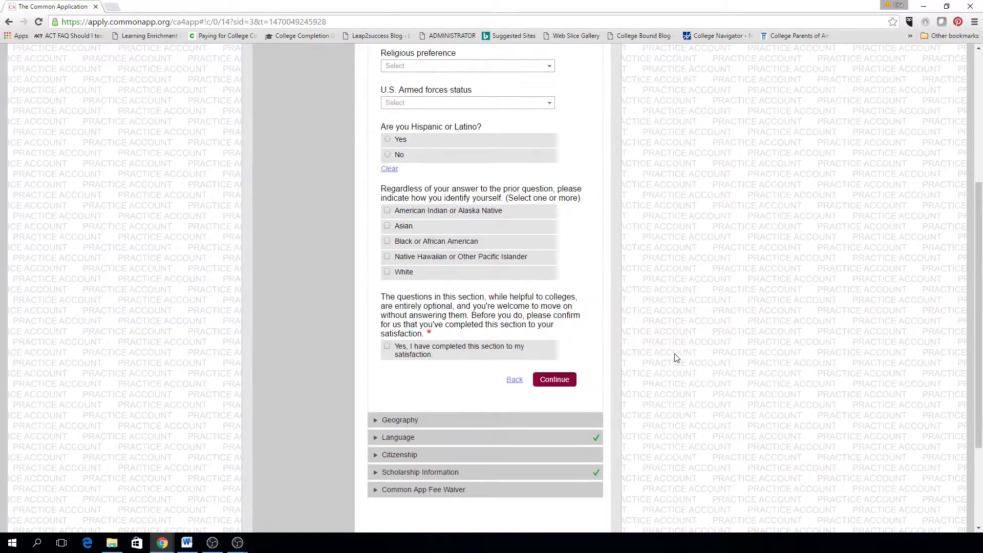
{"action": "scroll", "coordinate": [675, 359], "scroll_direction": "up", "scroll_amount": 3}
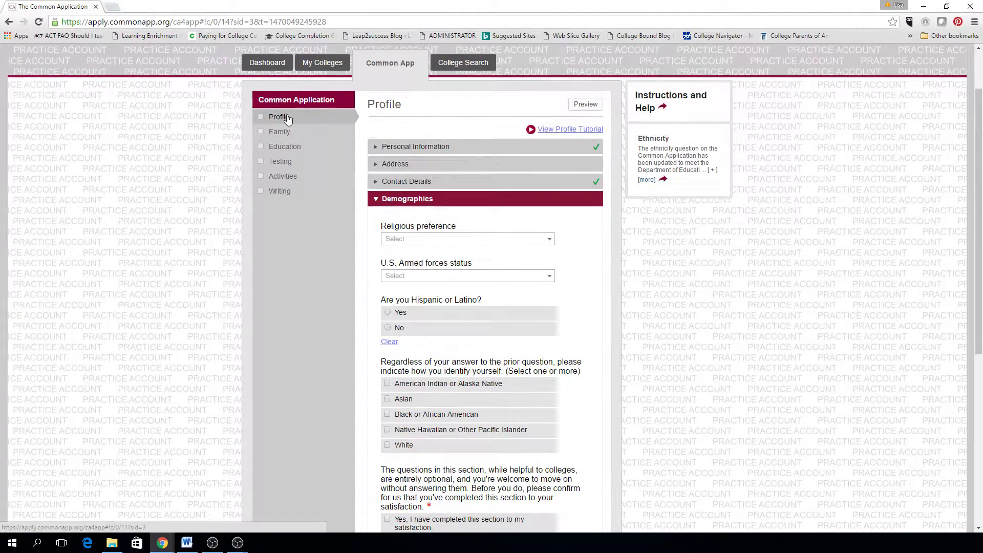
{"action": "left_click", "coordinate": [422, 162]}
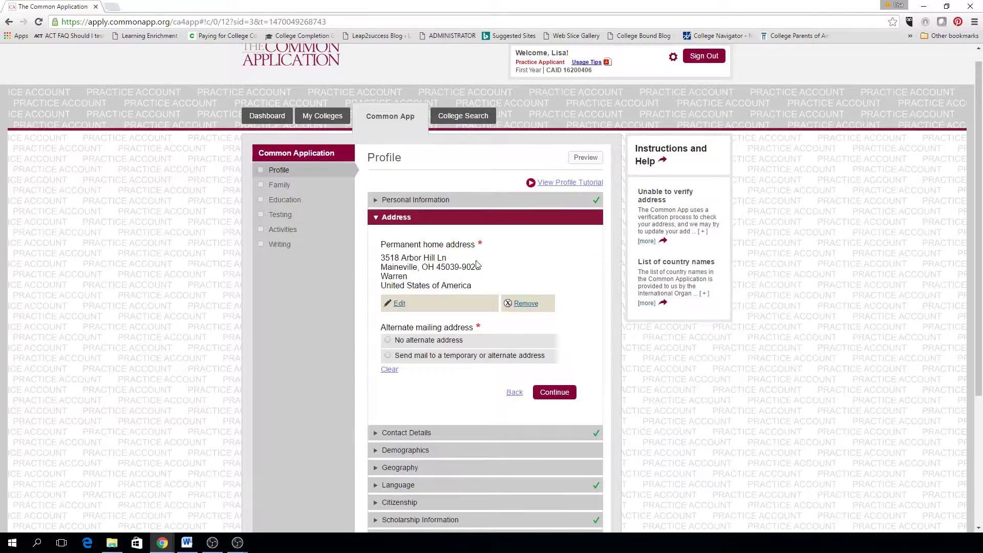
{"action": "left_click", "coordinate": [389, 341]}
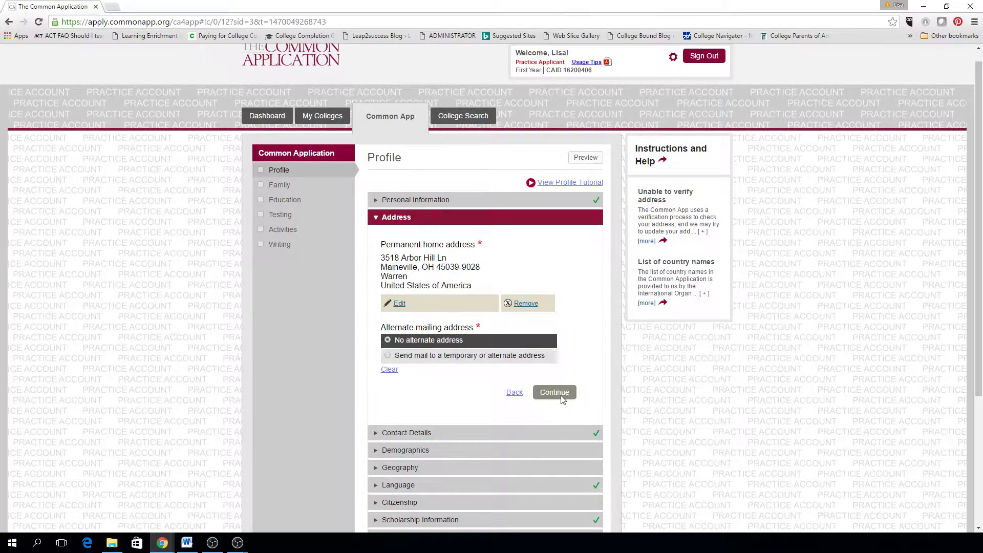
{"action": "left_click", "coordinate": [560, 394]}
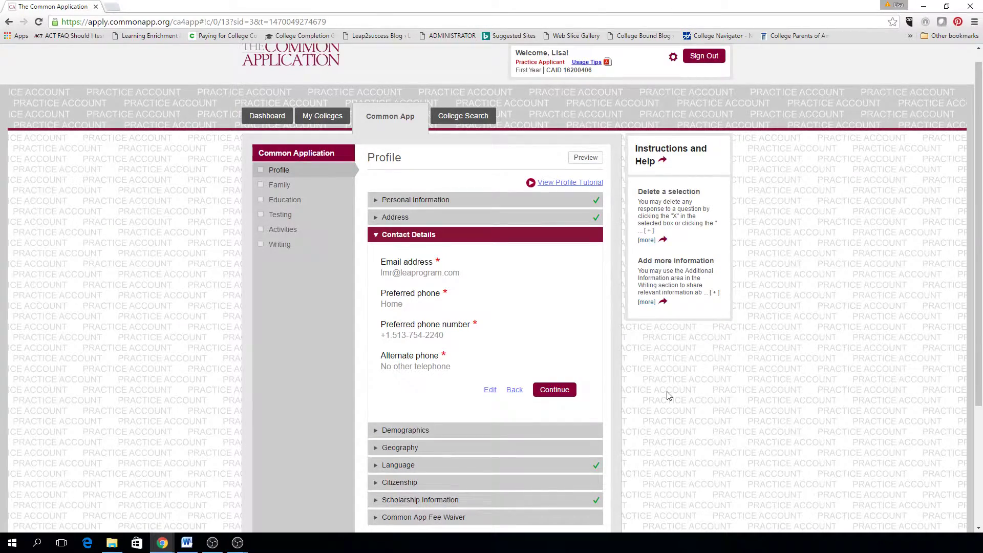
{"action": "scroll", "coordinate": [667, 395], "scroll_direction": "down", "scroll_amount": 3}
{"action": "left_click", "coordinate": [561, 320]}
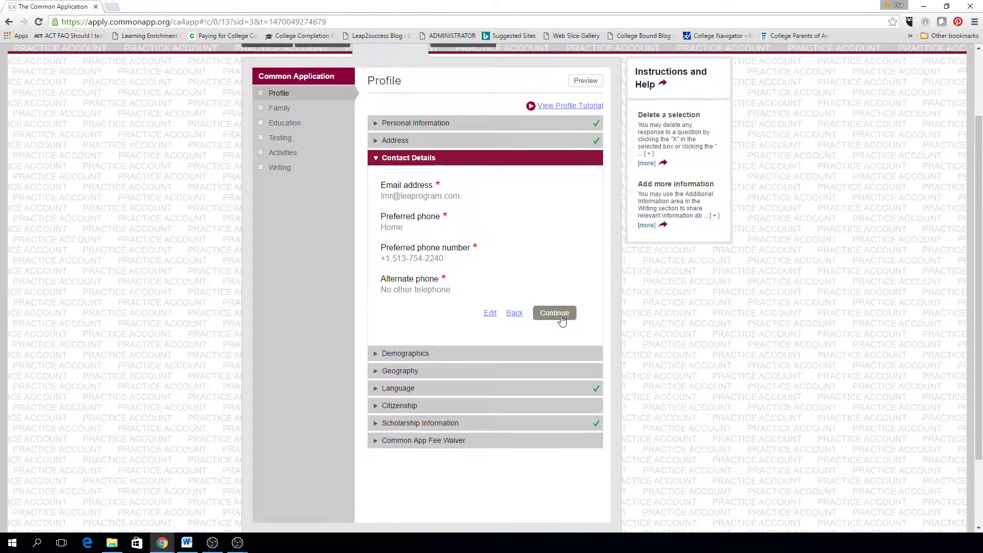
{"action": "left_click", "coordinate": [562, 319]}
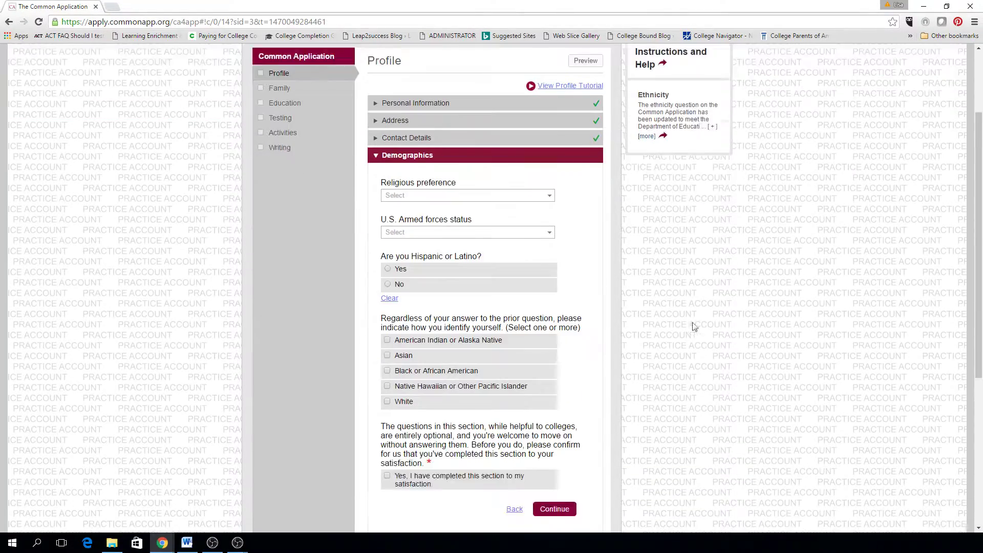
Set the religious preference to Other, confirm the Demographics section is completed to your satisfaction, and continue to Geography
{"action": "left_click", "coordinate": [549, 180]}
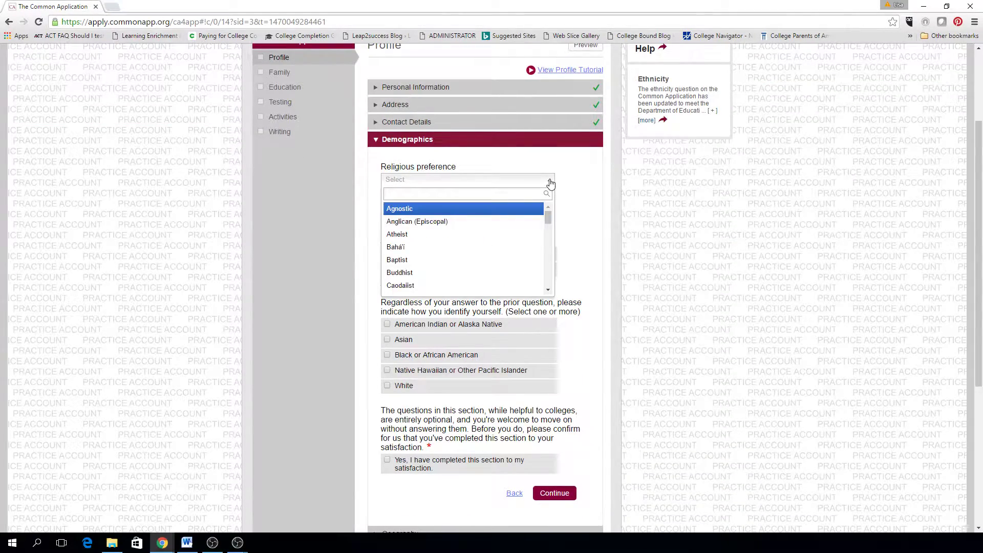
{"action": "scroll", "coordinate": [548, 221], "scroll_direction": "down", "scroll_amount": 2}
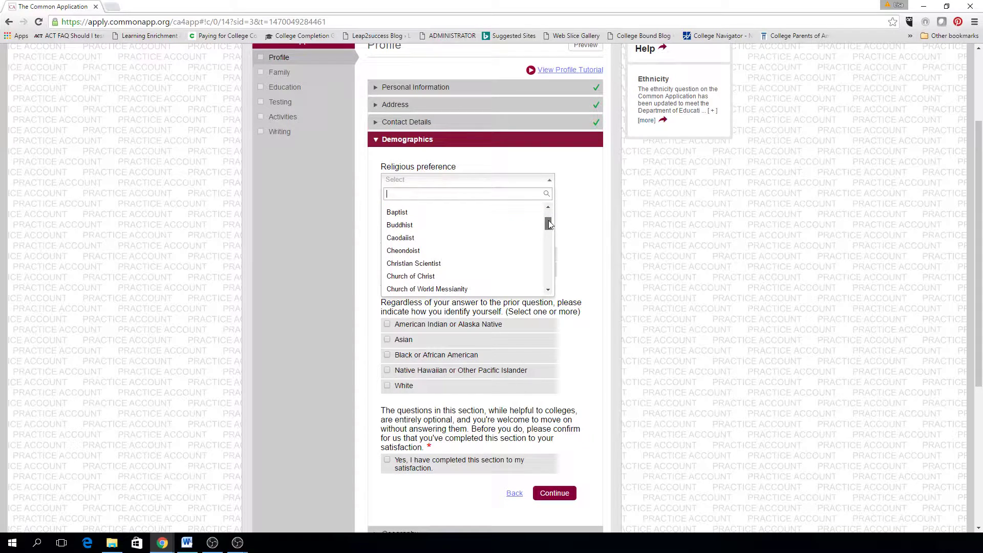
{"action": "left_click_drag", "start_coordinate": [549, 222], "coordinate": [551, 261]}
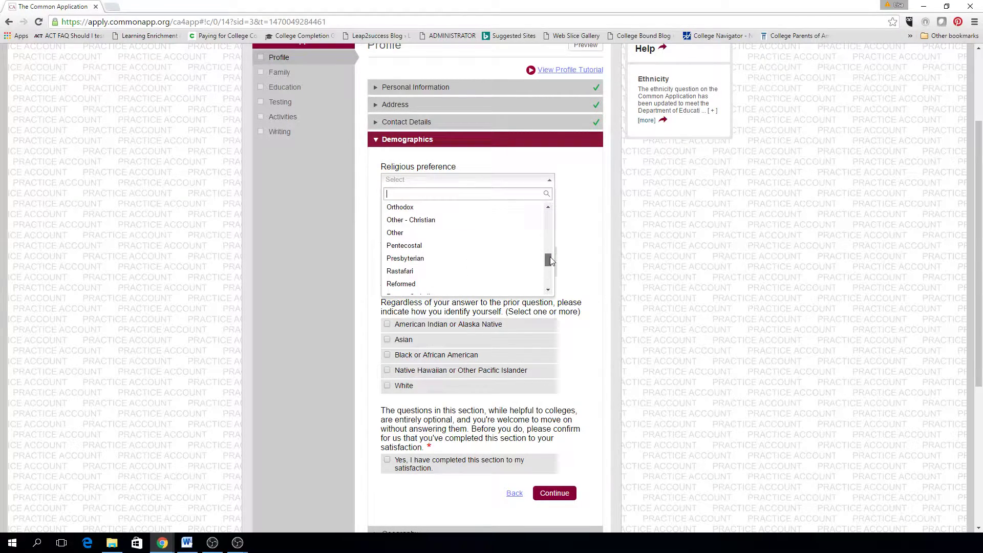
{"action": "left_click", "coordinate": [432, 233]}
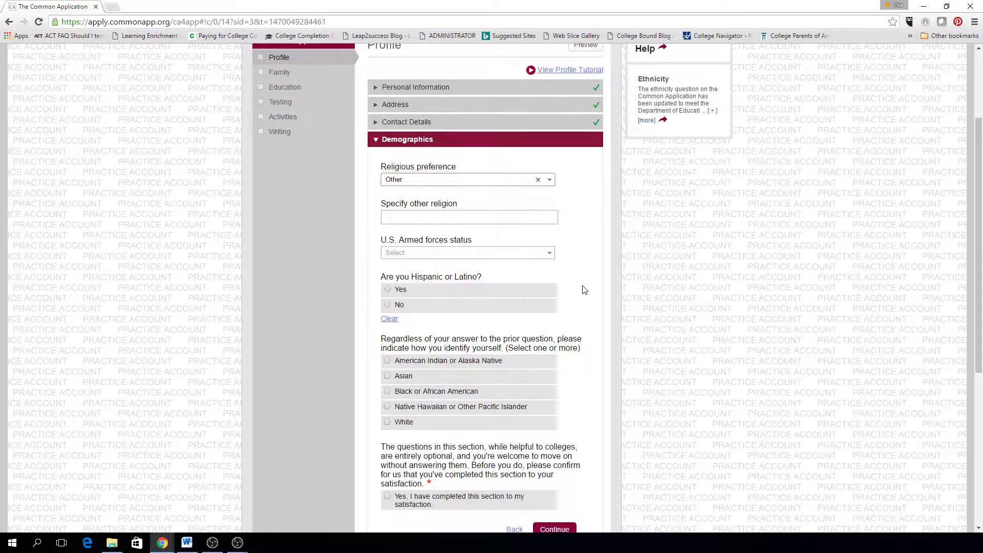
{"action": "scroll", "coordinate": [581, 284], "scroll_direction": "down", "scroll_amount": 2}
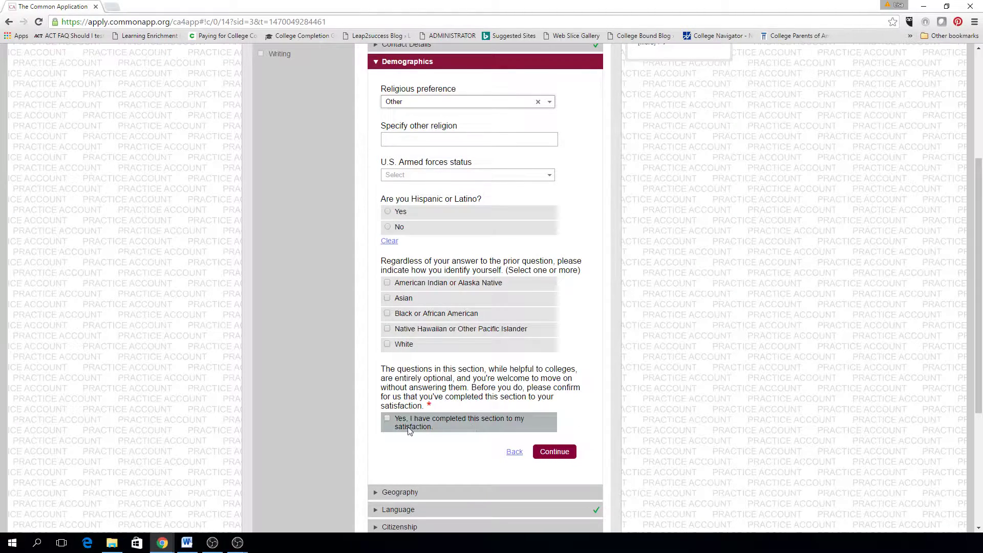
{"action": "left_click", "coordinate": [388, 419]}
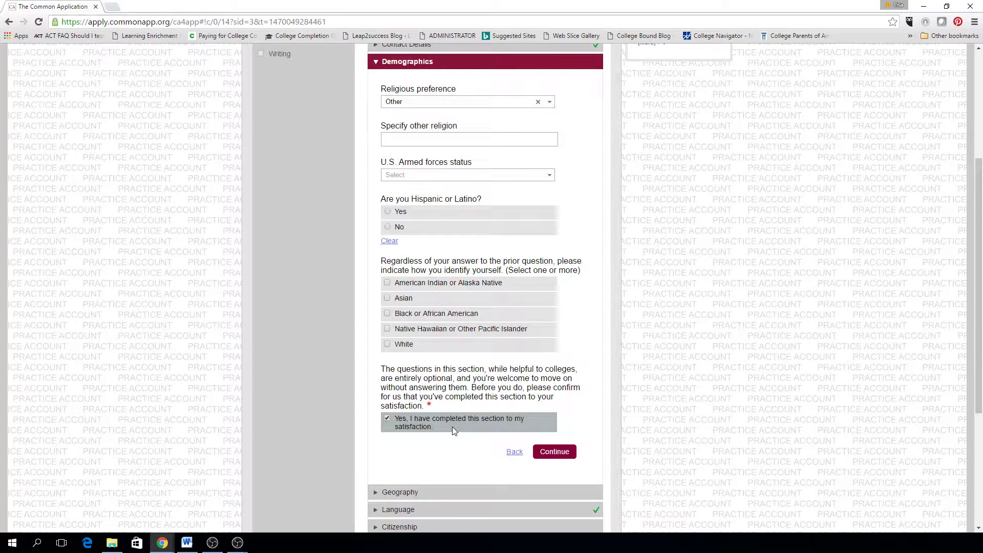
{"action": "left_click", "coordinate": [556, 450]}
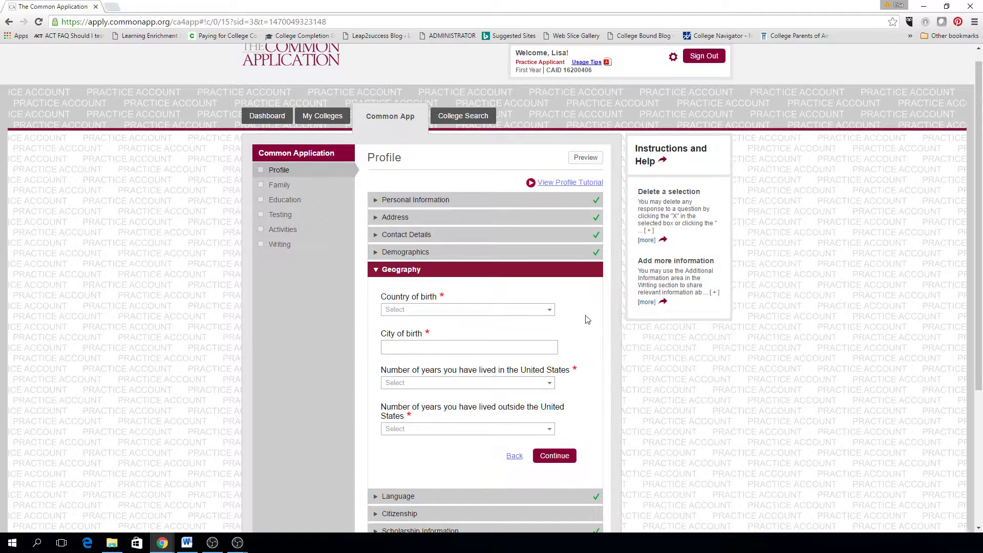
In the Geography section, set the country of birth to United States of America, the city to Dayton and the state to Ohio
{"action": "left_click", "coordinate": [551, 314]}
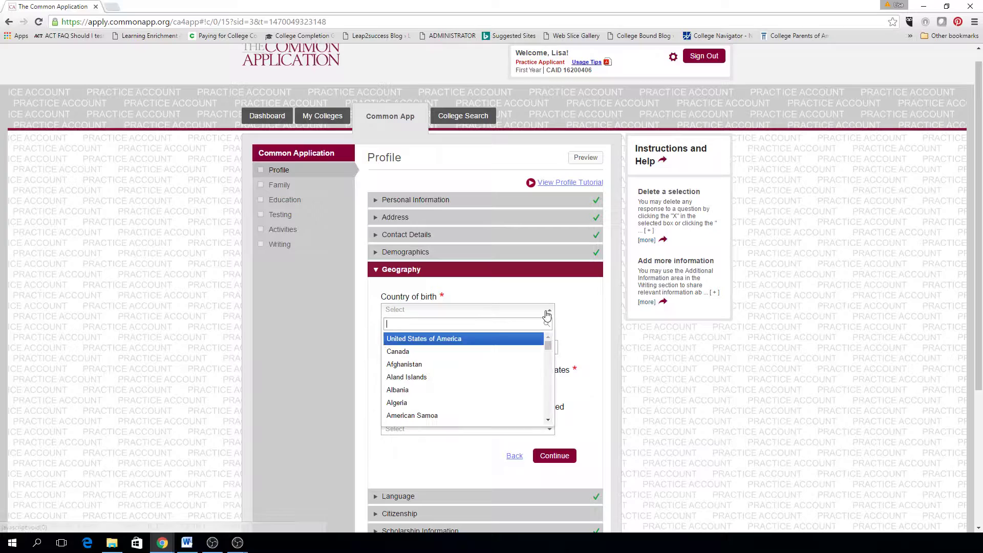
{"action": "left_click", "coordinate": [517, 342]}
{"action": "left_click", "coordinate": [520, 347]}
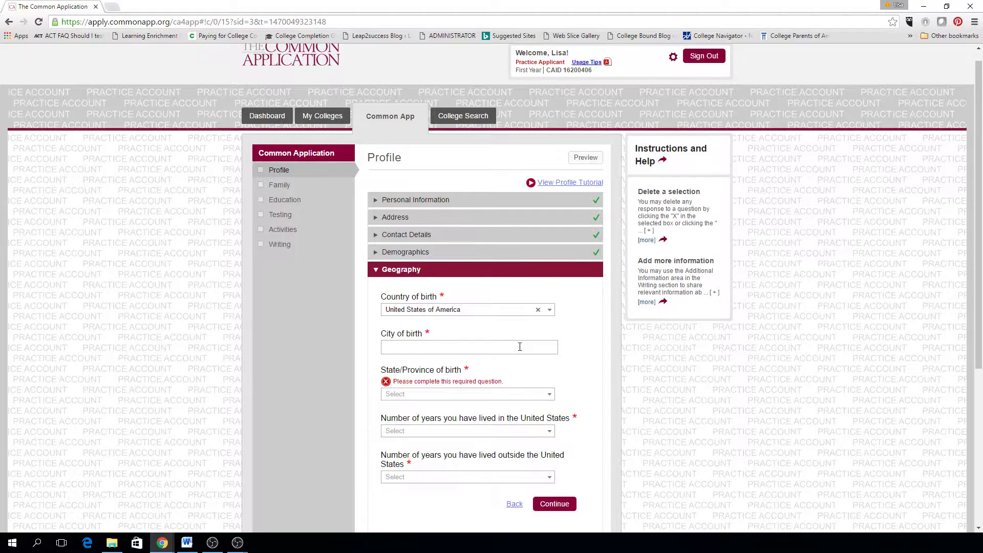
{"action": "type", "text": "Dayton"}
{"action": "left_click", "coordinate": [504, 394]}
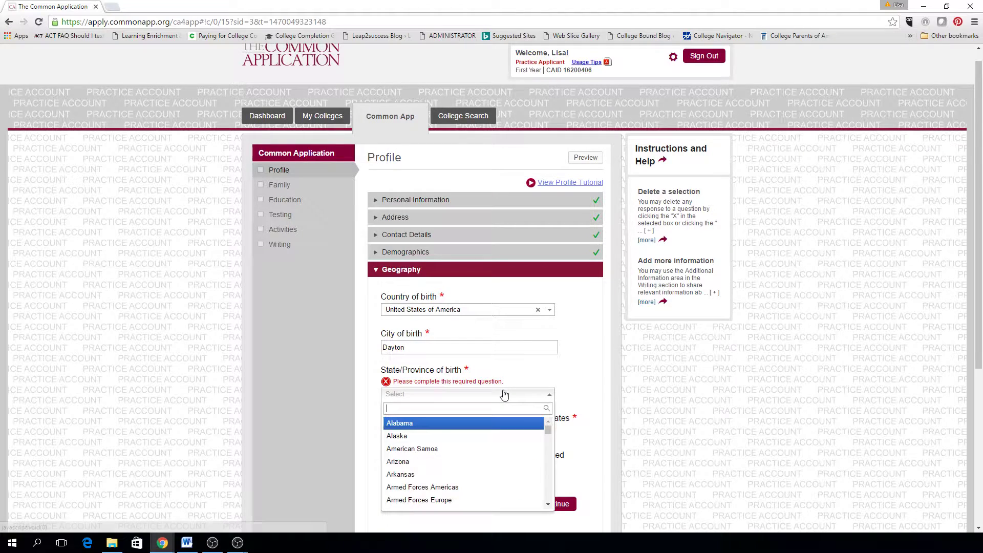
{"action": "type", "text": "ohio"}
{"action": "key", "text": "Return"}
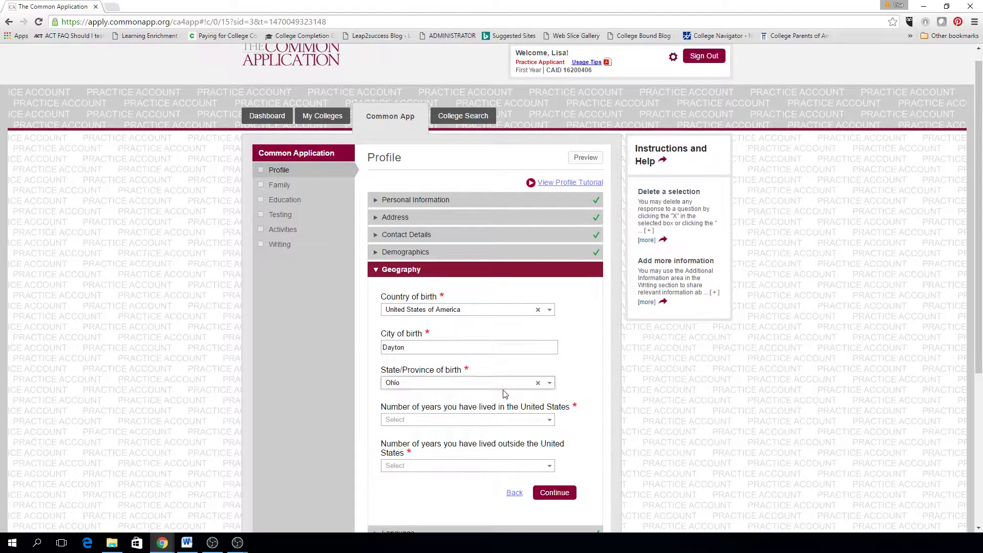
{"action": "left_click", "coordinate": [485, 420]}
{"action": "type", "text": "47"}
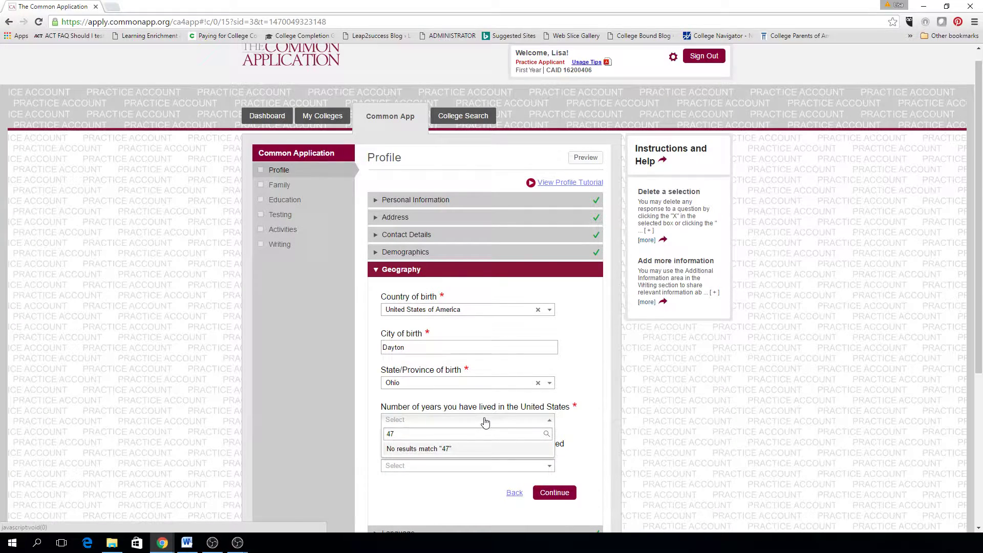
{"action": "left_click", "coordinate": [485, 422]}
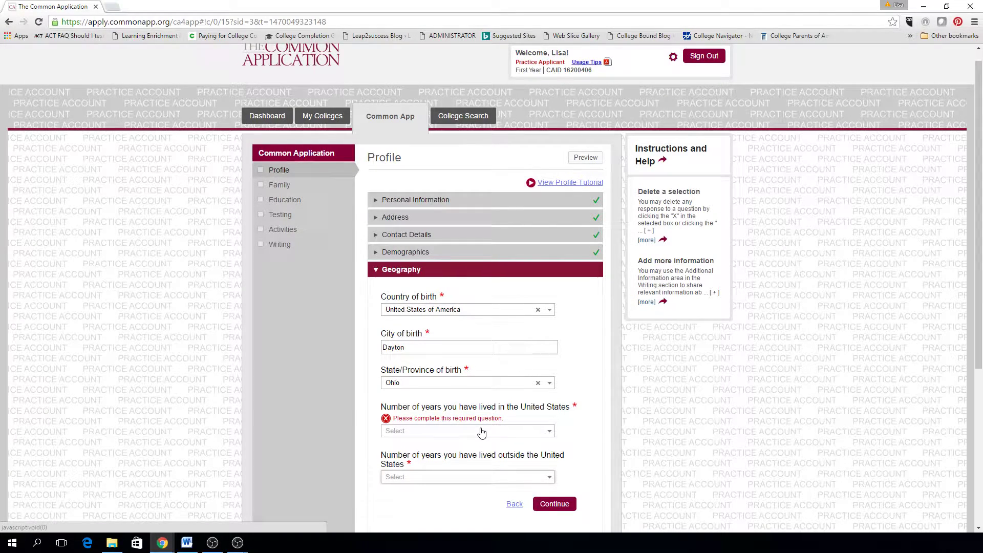
Set the years lived in the United States to > 20 Years and outside it to 0, and continue to Language
{"action": "left_click", "coordinate": [481, 431]}
{"action": "scroll", "coordinate": [504, 484], "scroll_direction": "down", "scroll_amount": 4}
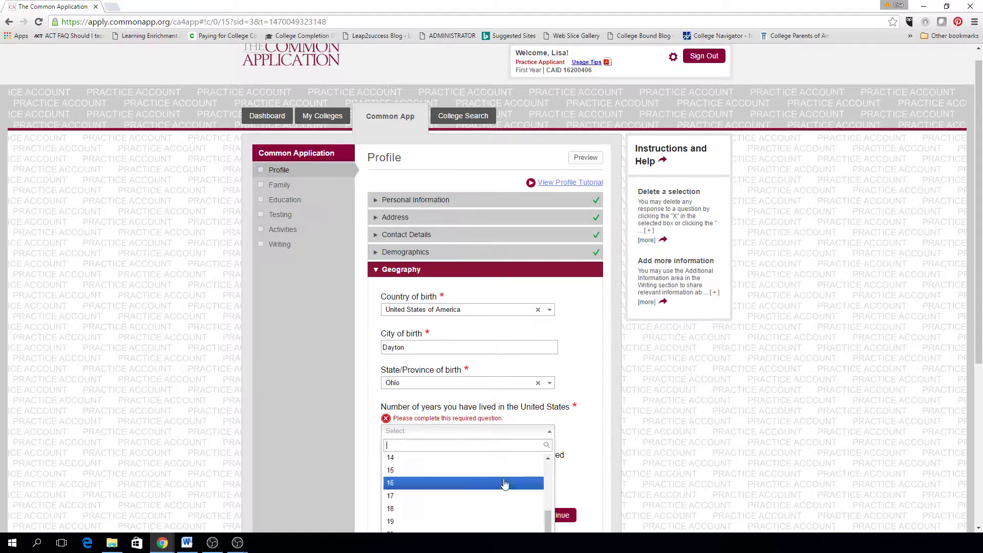
{"action": "scroll", "coordinate": [504, 483], "scroll_direction": "up", "scroll_amount": 5}
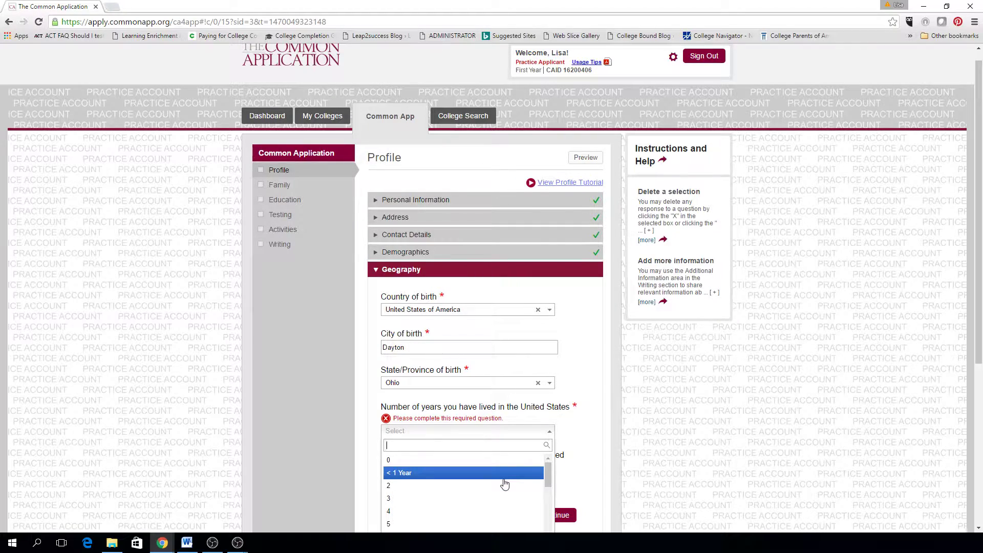
{"action": "scroll", "coordinate": [505, 483], "scroll_direction": "down", "scroll_amount": 10}
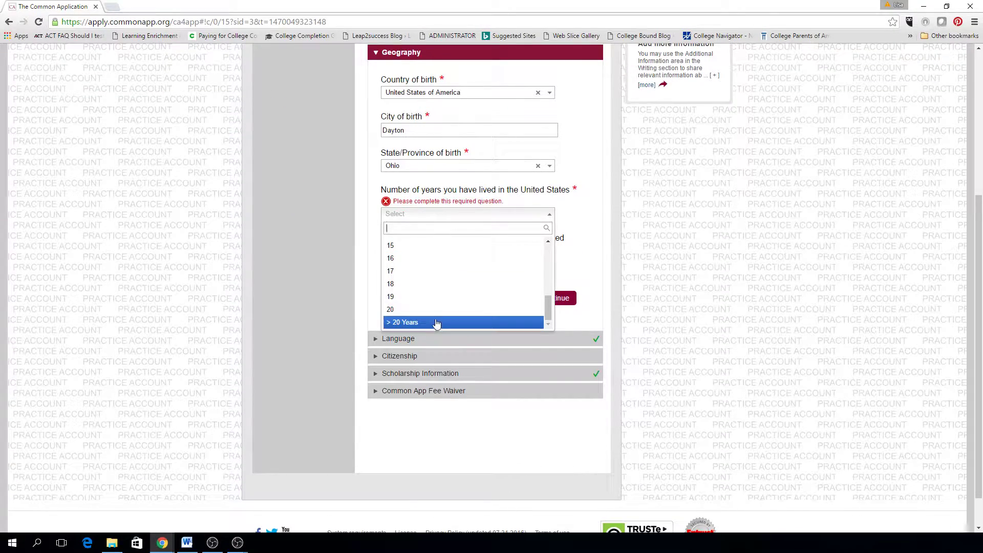
{"action": "left_click", "coordinate": [437, 322]}
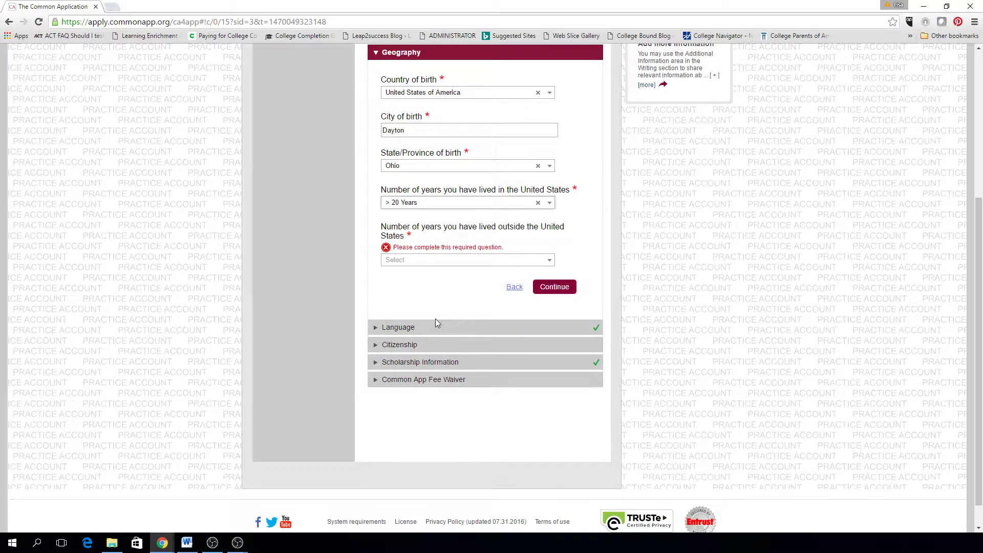
{"action": "left_click", "coordinate": [438, 265]}
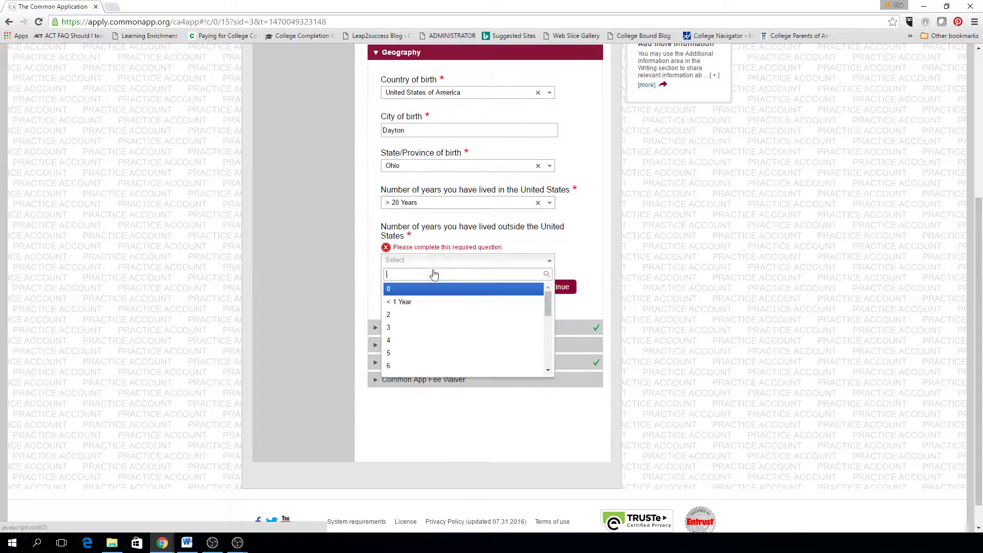
{"action": "left_click", "coordinate": [430, 288]}
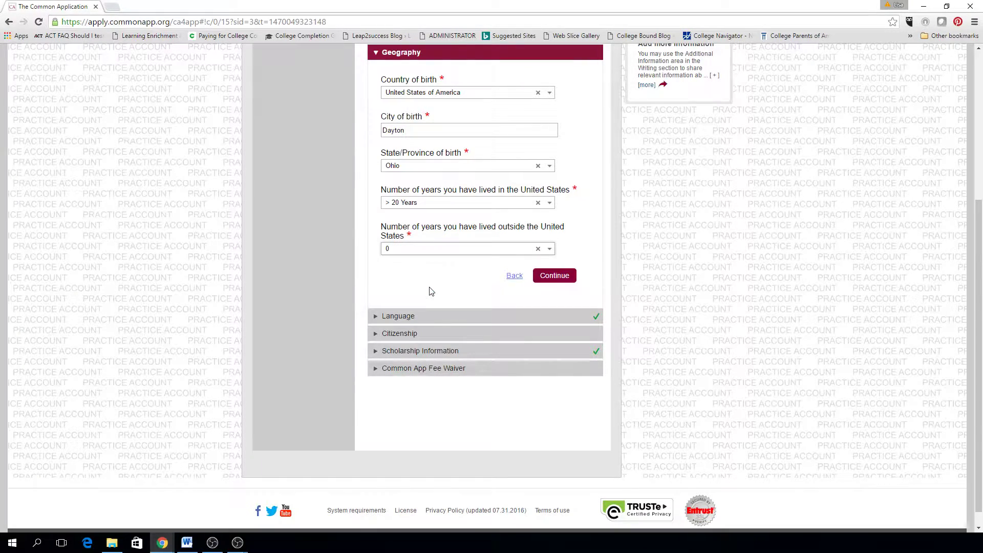
{"action": "left_click", "coordinate": [554, 276]}
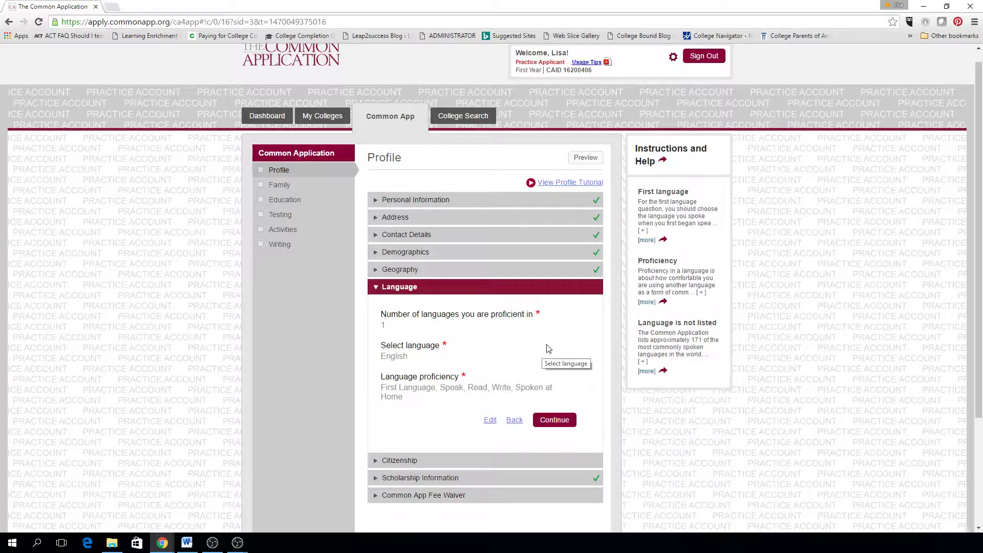
Continue past the Language section, set the citizenship status to U.S. Citizen or U.S. National, and continue to Scholarship Information
{"action": "left_click", "coordinate": [563, 420]}
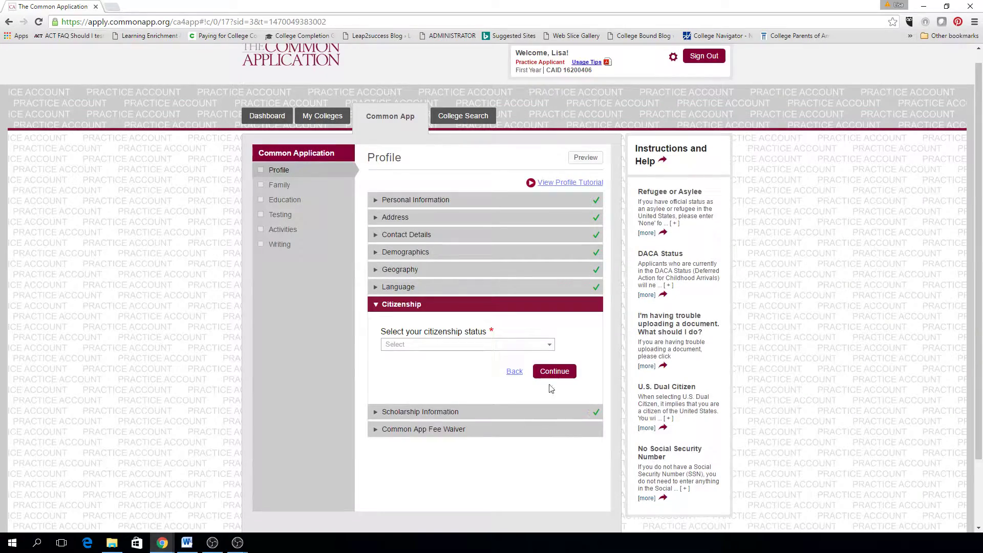
{"action": "left_click", "coordinate": [526, 350]}
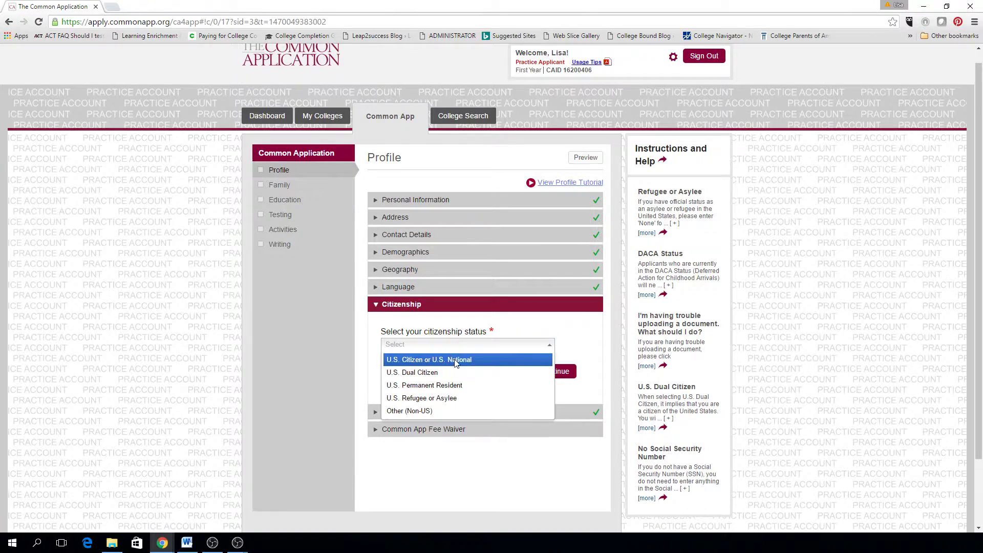
{"action": "left_click", "coordinate": [455, 360]}
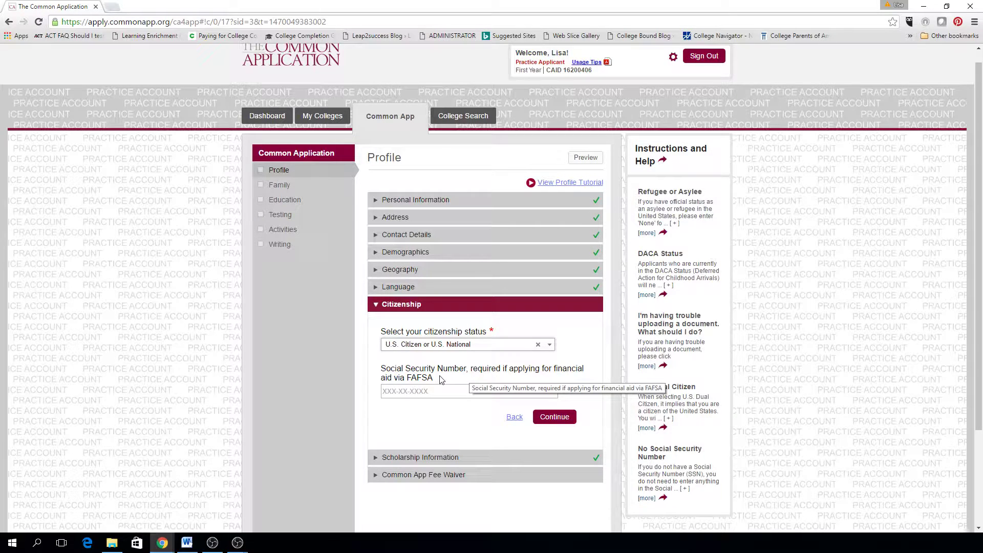
{"action": "left_click", "coordinate": [561, 417]}
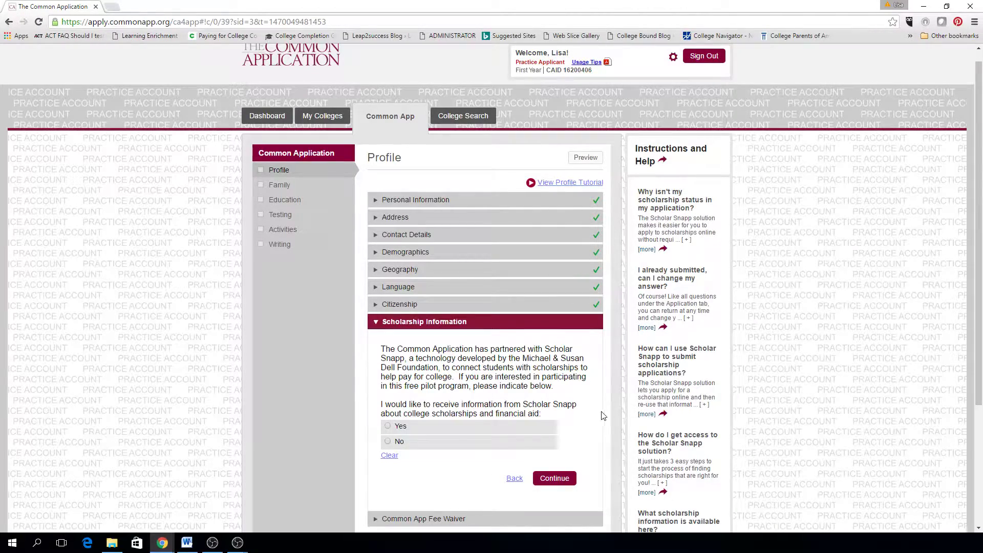
Answer Yes to receiving information from Scholar Snapp about college scholarships and financial aid
{"action": "scroll", "coordinate": [603, 412], "scroll_direction": "down", "scroll_amount": 1}
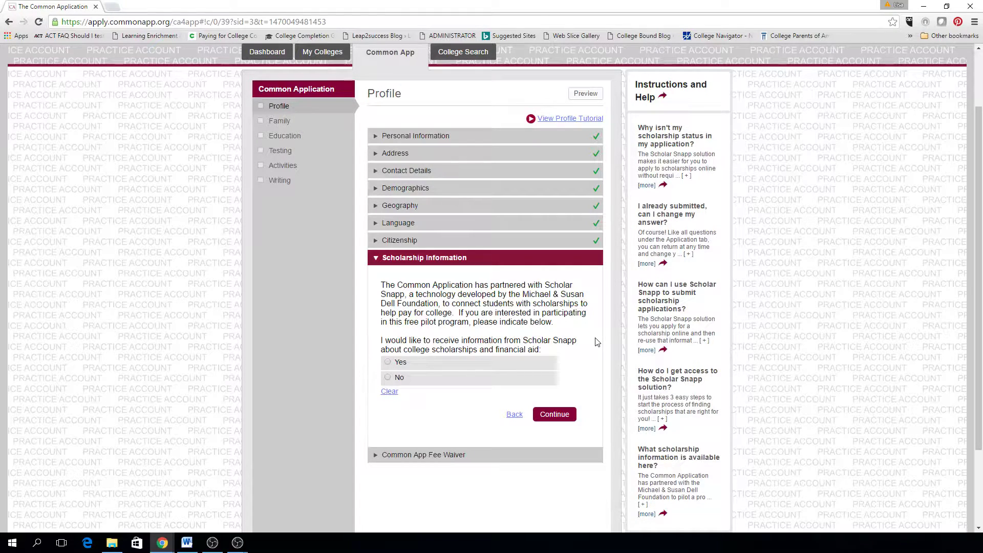
{"action": "left_click", "coordinate": [388, 363]}
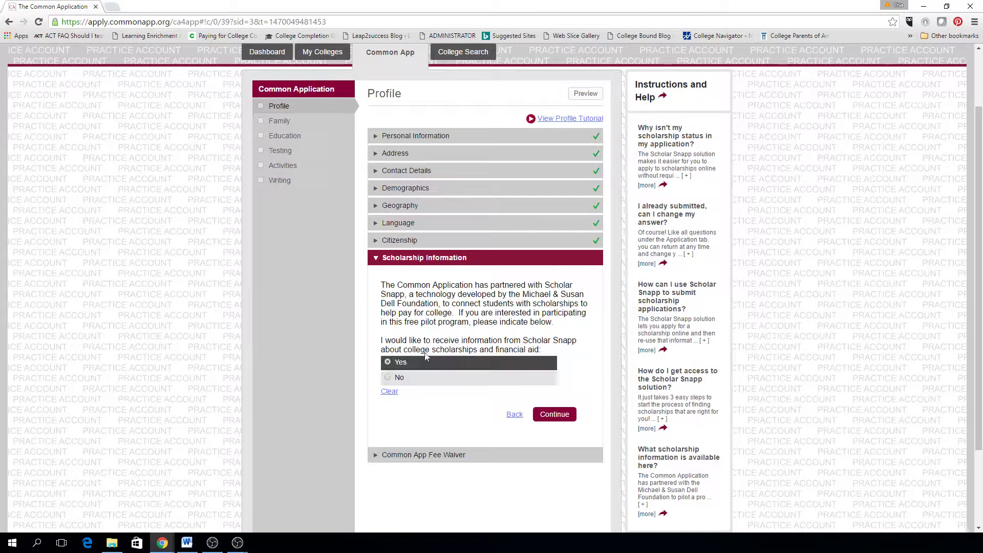
Continue past Scholarship Information, answer No to the application fee waiver question, and continue to the Family page
{"action": "left_click", "coordinate": [567, 413]}
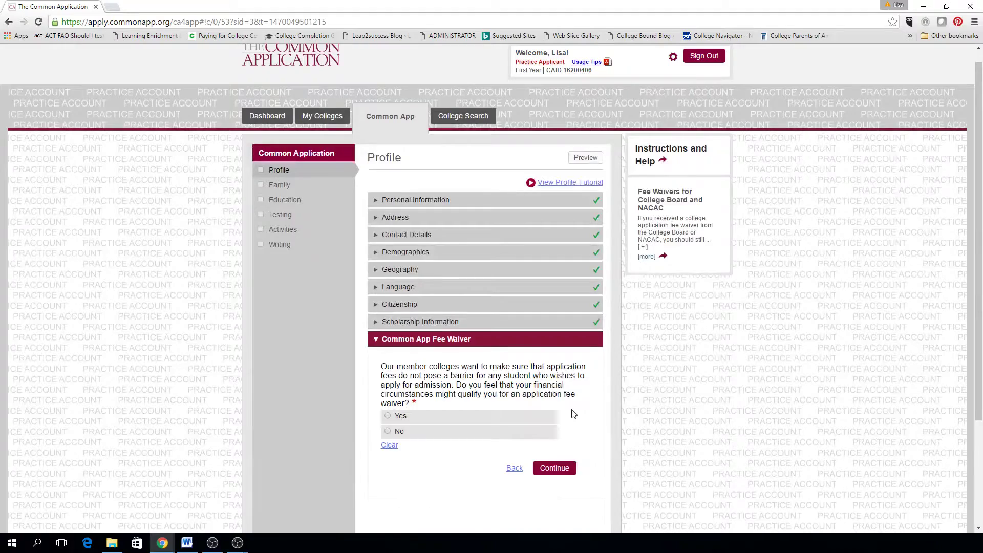
{"action": "scroll", "coordinate": [487, 384], "scroll_direction": "down", "scroll_amount": 2}
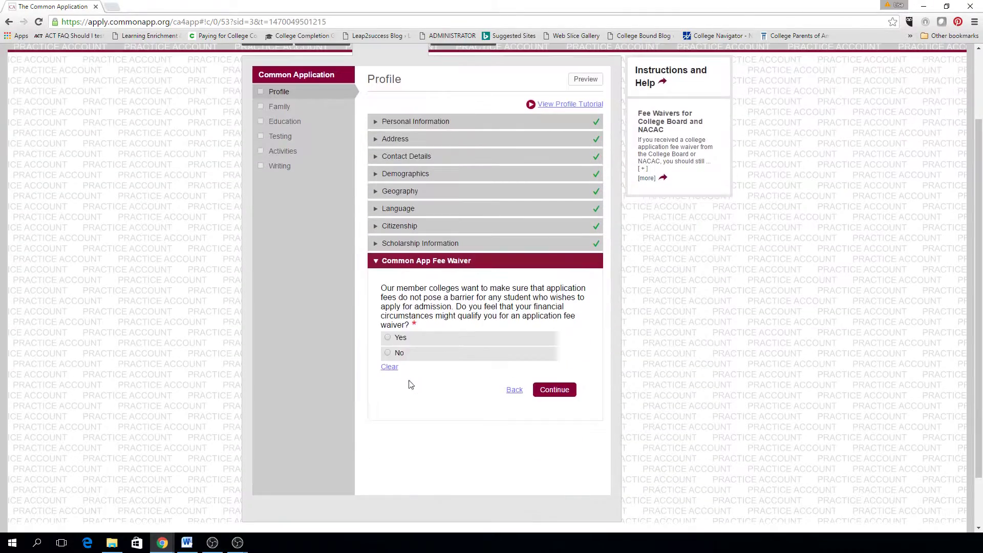
{"action": "left_click", "coordinate": [388, 352]}
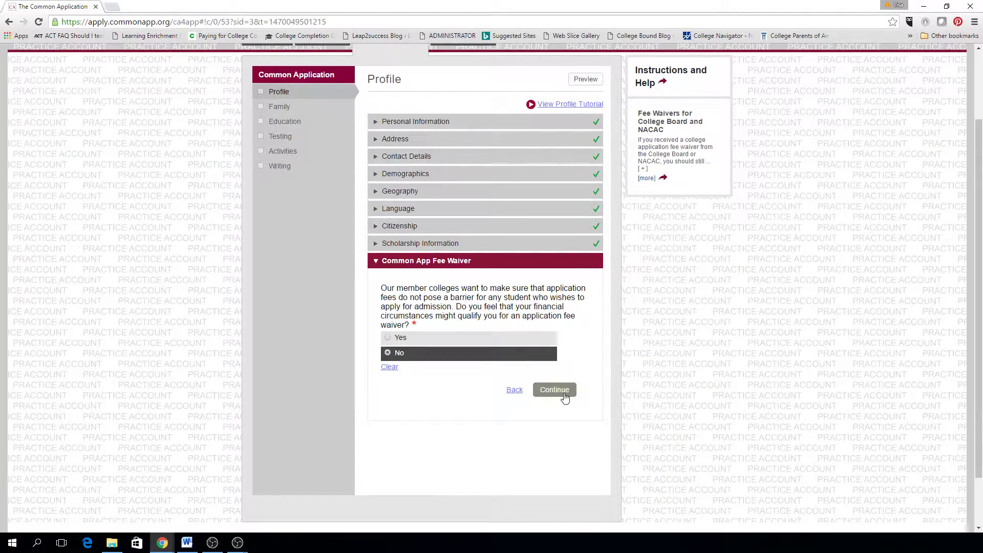
{"action": "left_click", "coordinate": [564, 393]}
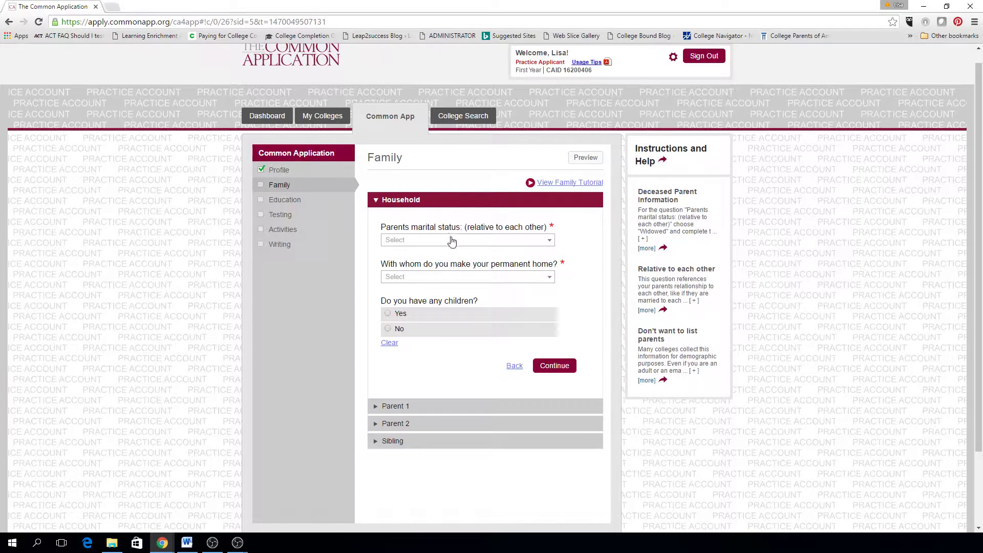
Skip the Household questions and examine the fields of the Parent 1 and Parent 2 sections
{"action": "left_click", "coordinate": [391, 406]}
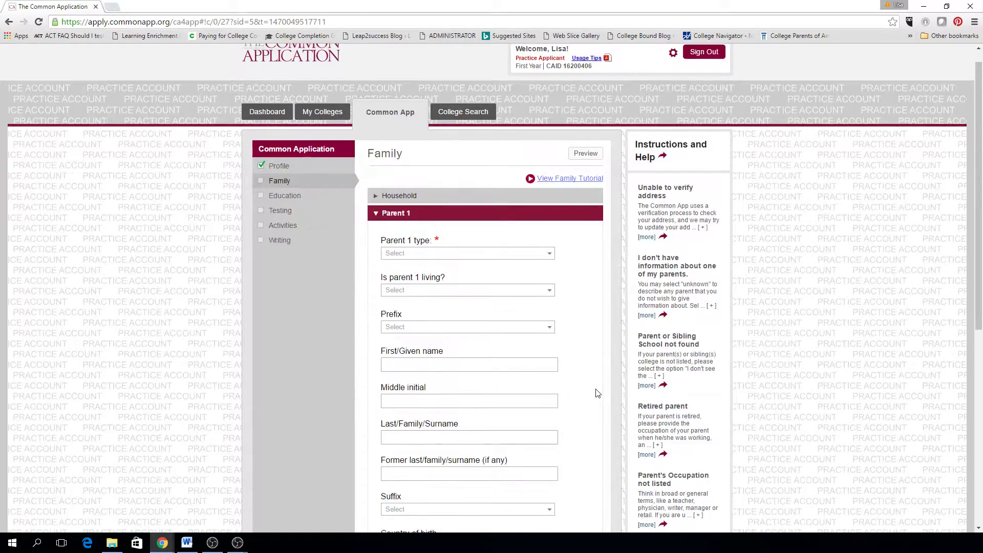
{"action": "scroll", "coordinate": [598, 392], "scroll_direction": "down", "scroll_amount": 7}
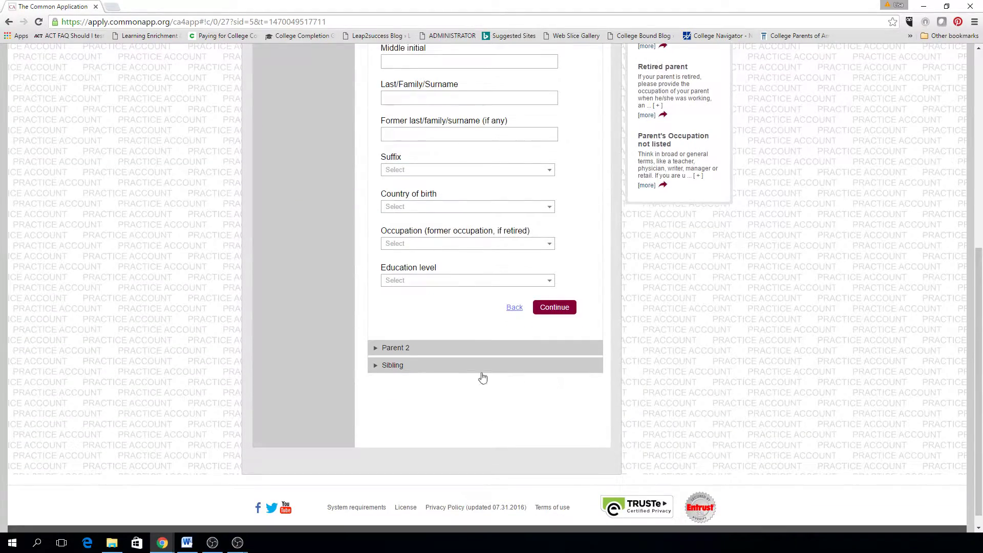
{"action": "left_click", "coordinate": [398, 348]}
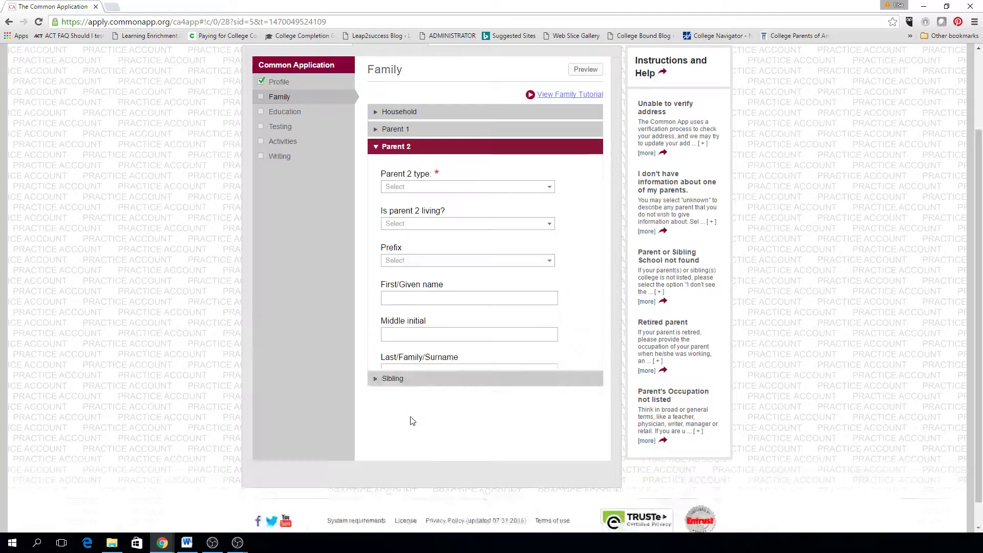
{"action": "scroll", "coordinate": [526, 407], "scroll_direction": "down", "scroll_amount": 5}
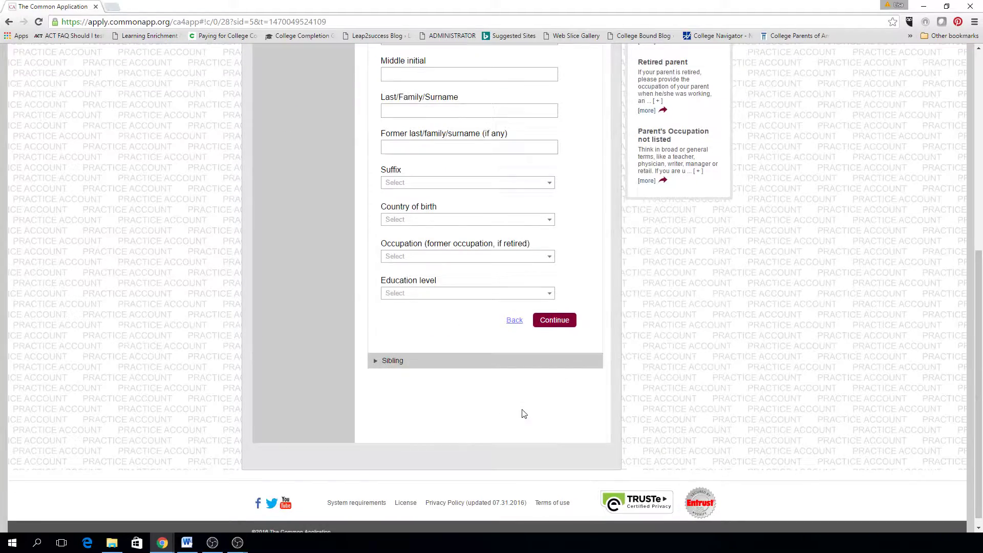
In the Sibling section, set the number of siblings to 1 and continue to Education with the sibling details left blank
{"action": "left_click", "coordinate": [402, 363]}
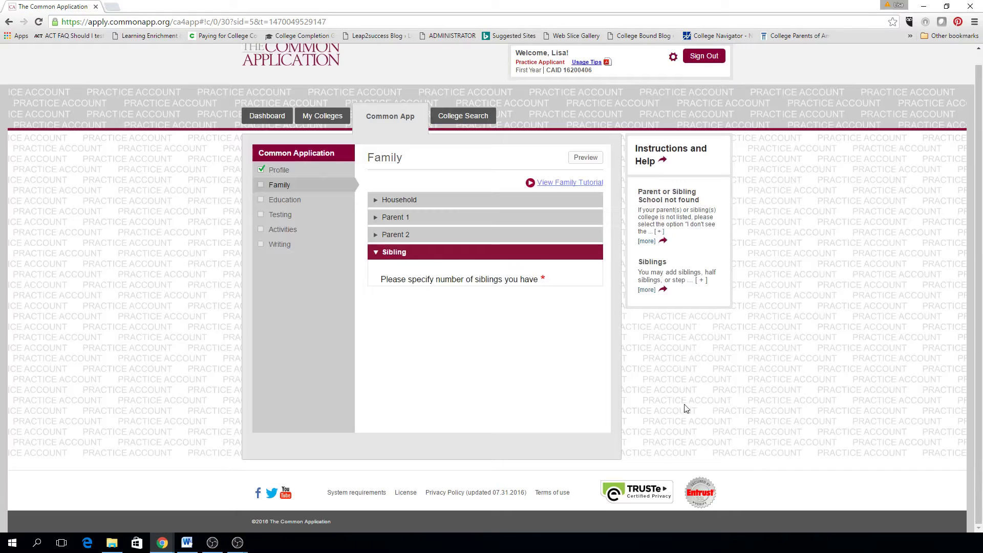
{"action": "left_click", "coordinate": [551, 302]}
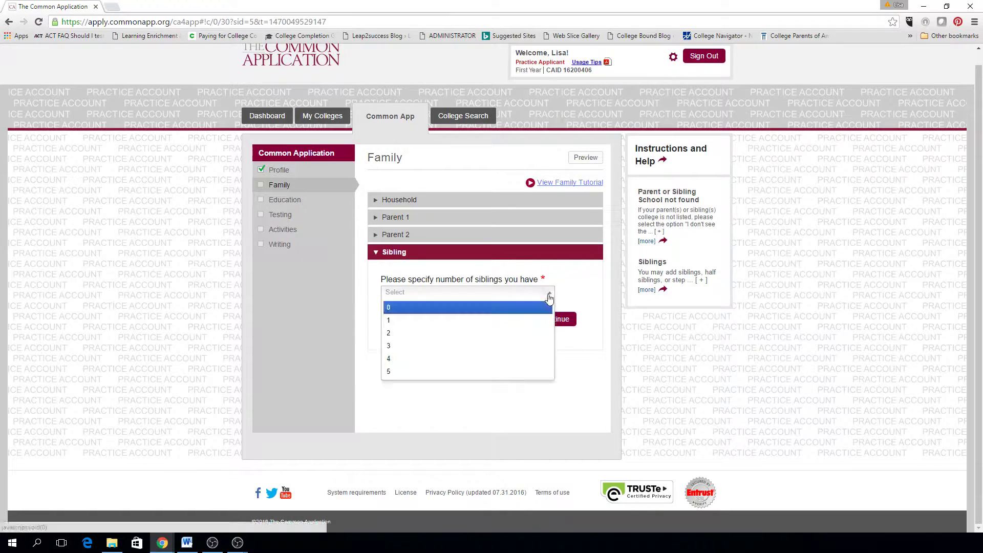
{"action": "left_click", "coordinate": [414, 319]}
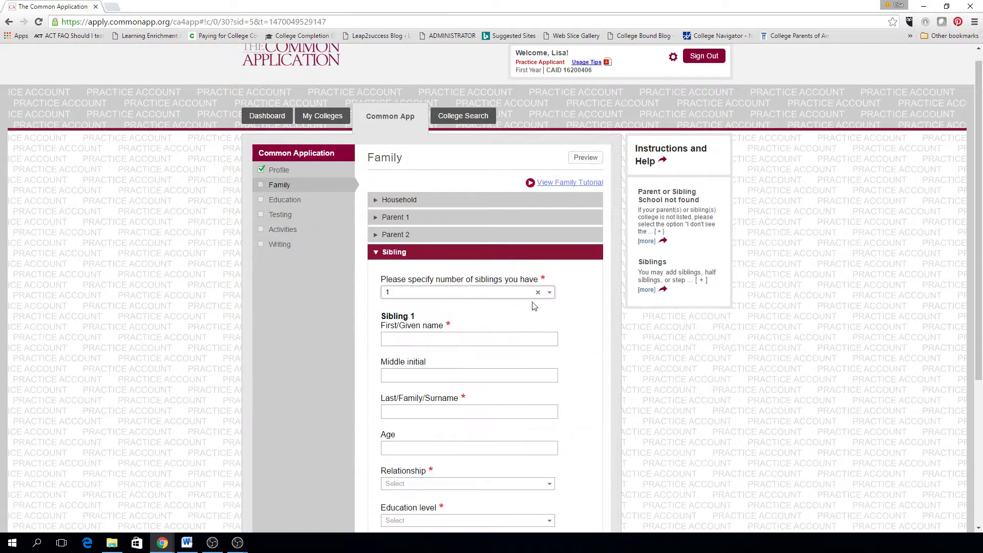
{"action": "scroll", "coordinate": [575, 326], "scroll_direction": "down", "scroll_amount": 1}
{"action": "scroll", "coordinate": [576, 326], "scroll_direction": "down", "scroll_amount": 2}
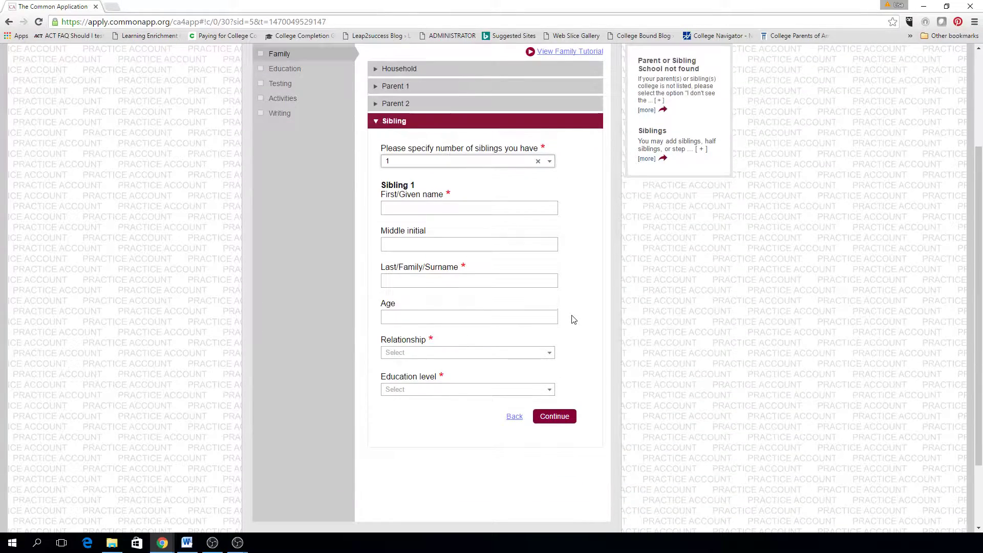
{"action": "left_click", "coordinate": [496, 208]}
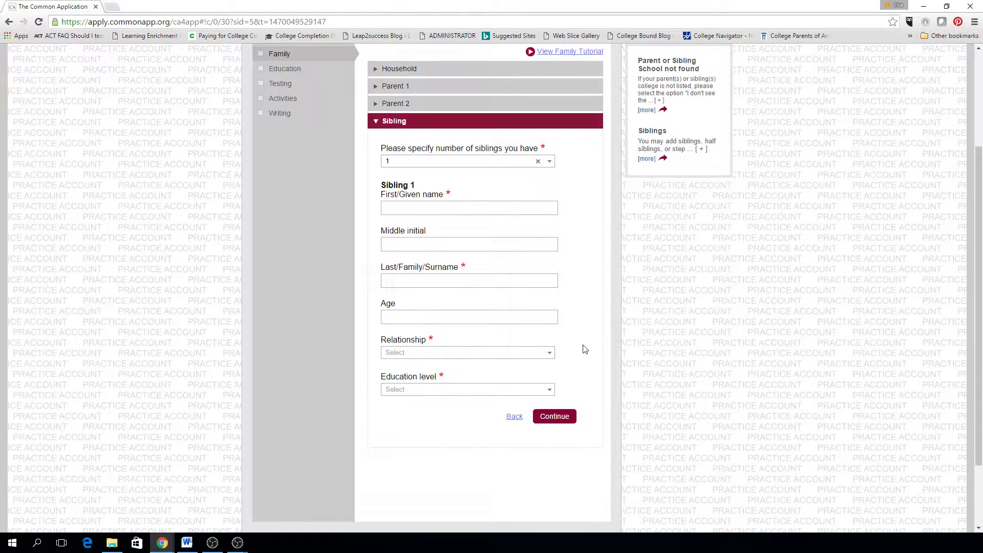
{"action": "left_click", "coordinate": [569, 417]}
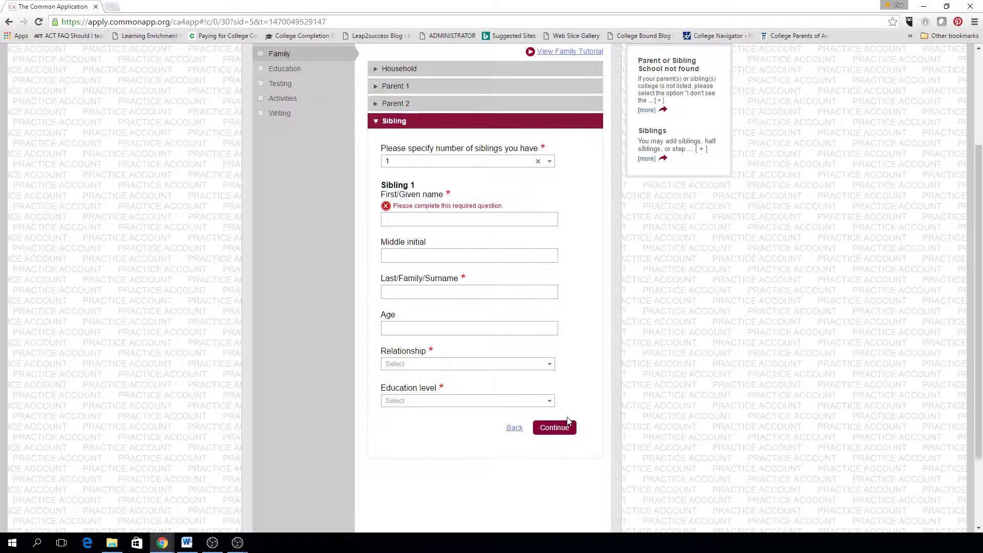
{"action": "left_click", "coordinate": [565, 428]}
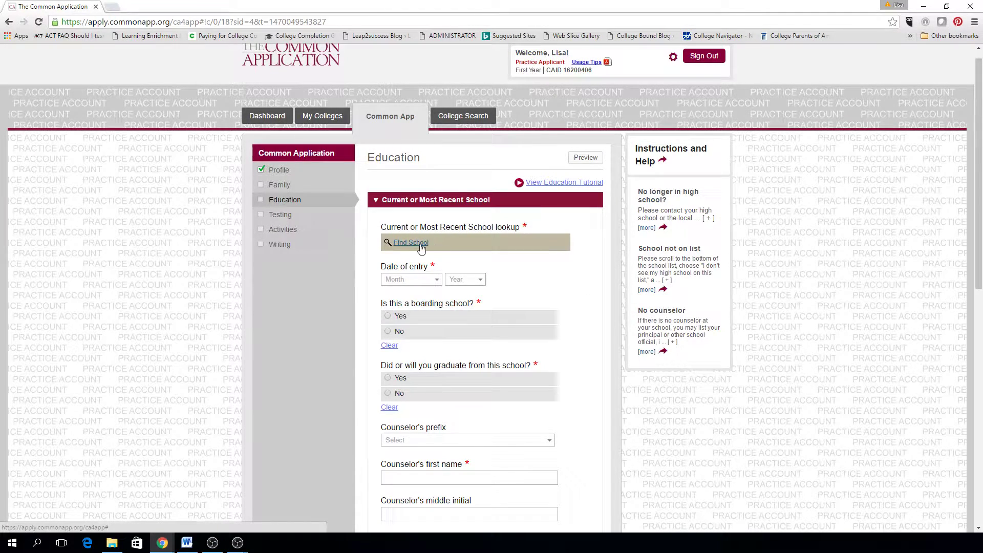
In the Current or Most Recent School section, answer No to boarding school and Yes to graduating from this school
{"action": "scroll", "coordinate": [471, 222], "scroll_direction": "down", "scroll_amount": 2}
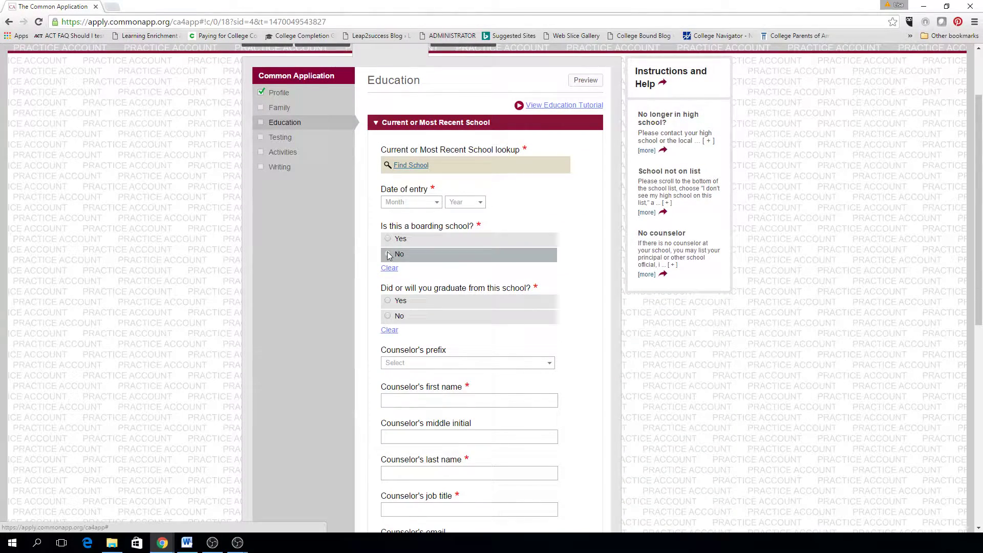
{"action": "left_click", "coordinate": [502, 259]}
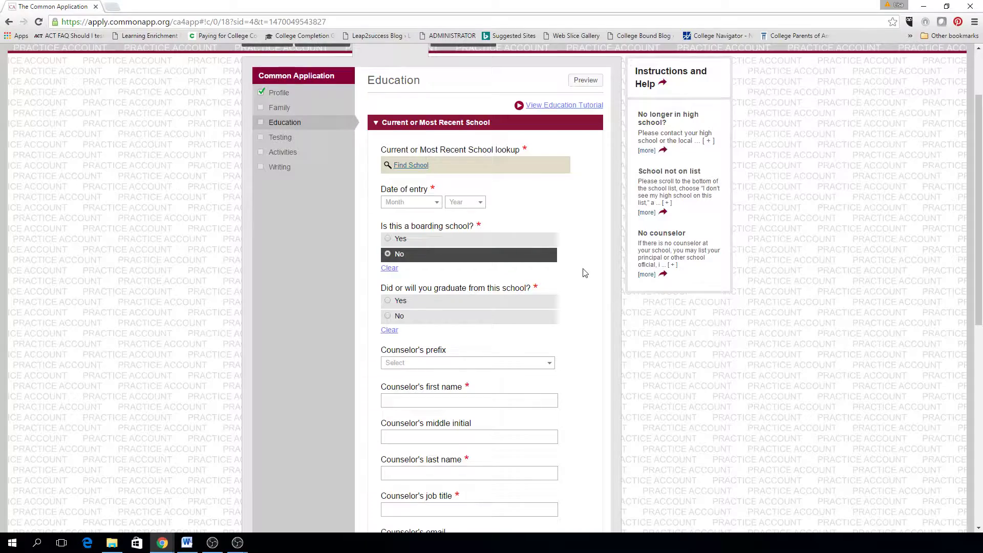
{"action": "scroll", "coordinate": [563, 271], "scroll_direction": "down", "scroll_amount": 2}
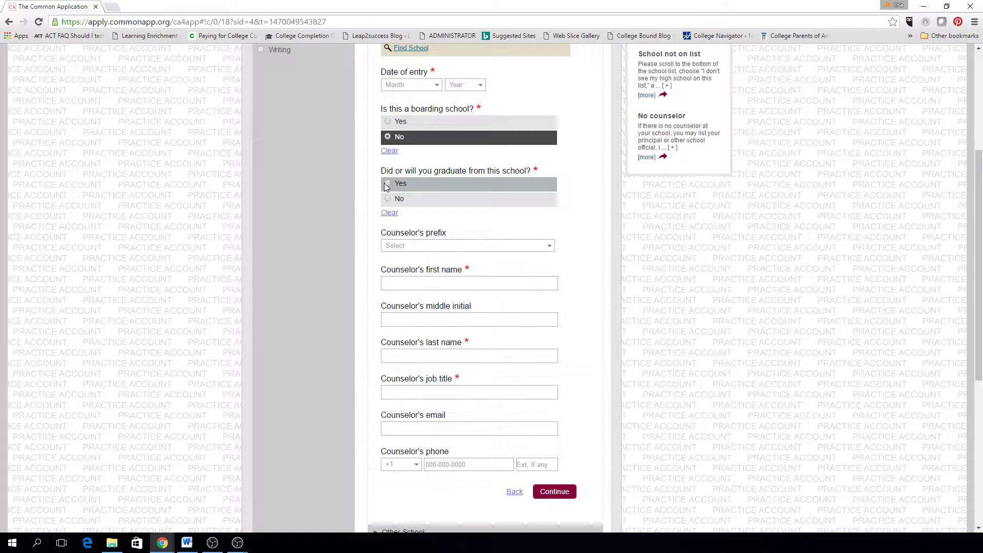
{"action": "left_click", "coordinate": [468, 187]}
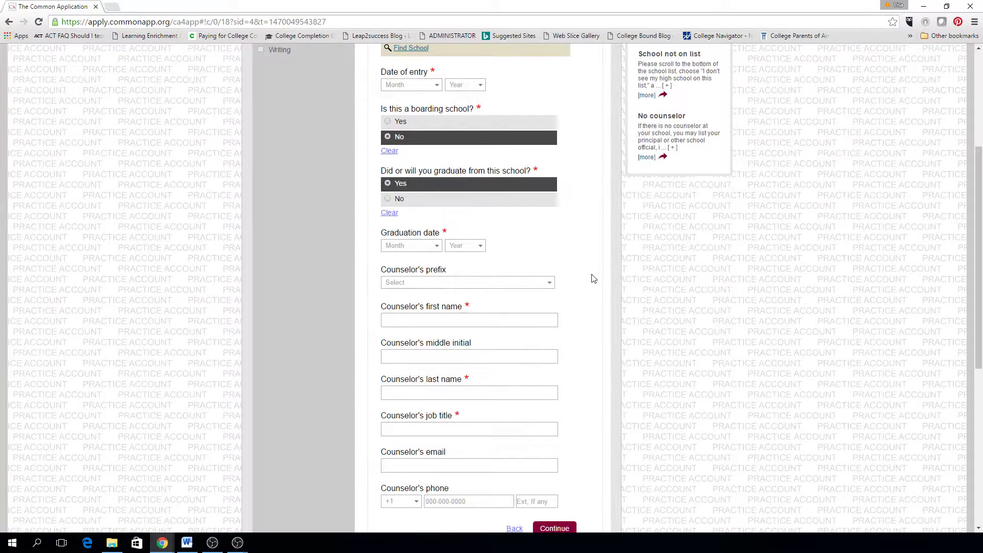
In the Other School section, set the number of other schools attended to 0 and continue to Community-Based Organizations
{"action": "scroll", "coordinate": [589, 266], "scroll_direction": "down", "scroll_amount": 2}
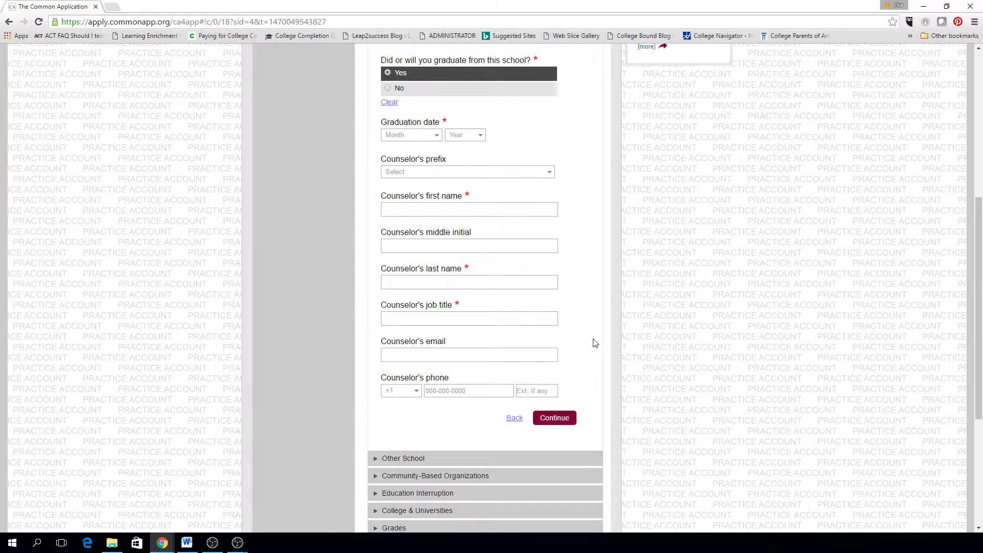
{"action": "scroll", "coordinate": [595, 343], "scroll_direction": "down", "scroll_amount": 1}
{"action": "scroll", "coordinate": [595, 343], "scroll_direction": "down", "scroll_amount": 1}
{"action": "left_click", "coordinate": [412, 344]}
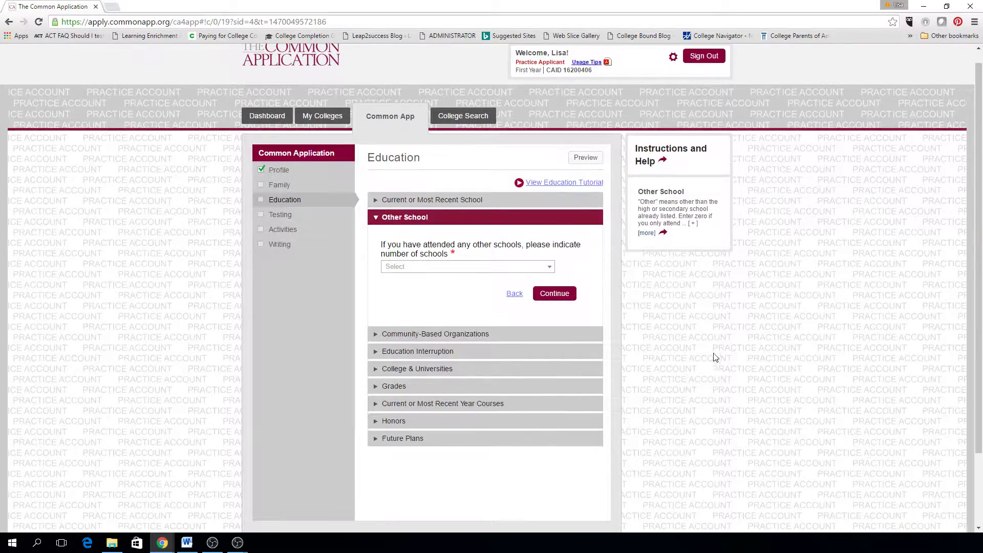
{"action": "left_click", "coordinate": [548, 267]}
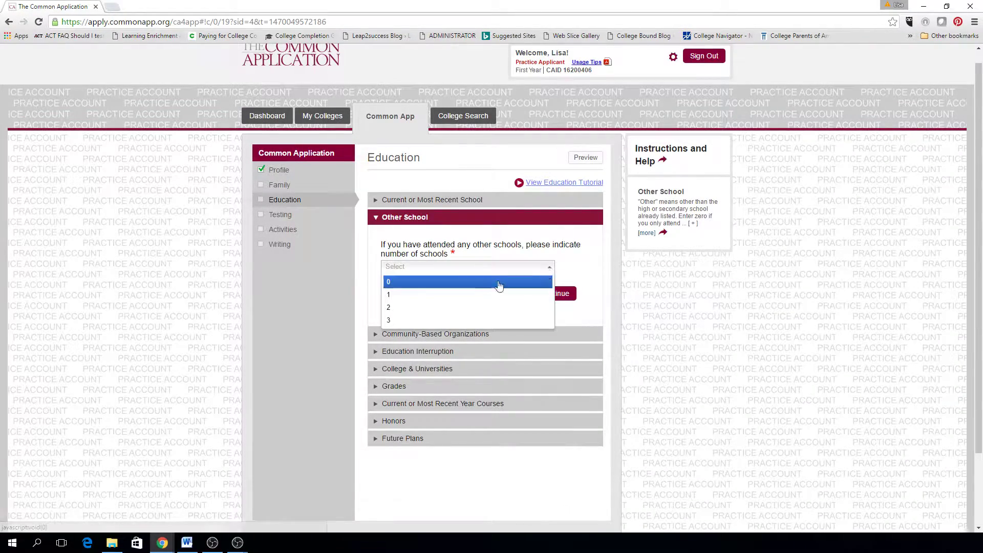
{"action": "left_click", "coordinate": [477, 281]}
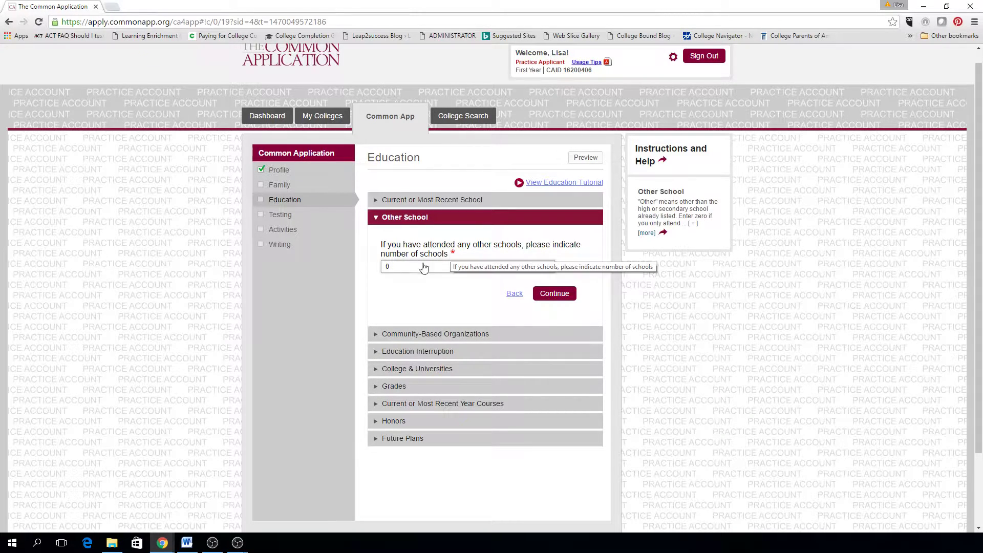
{"action": "left_click", "coordinate": [542, 293]}
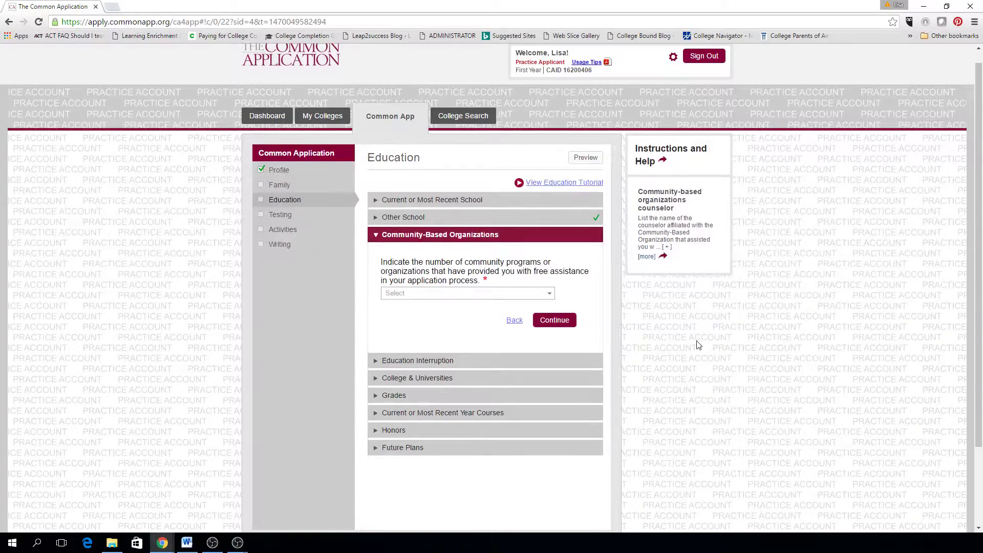
Set the number of community programs or organizations that provided free application assistance to 0, and continue to Education Interruption
{"action": "left_click", "coordinate": [547, 293]}
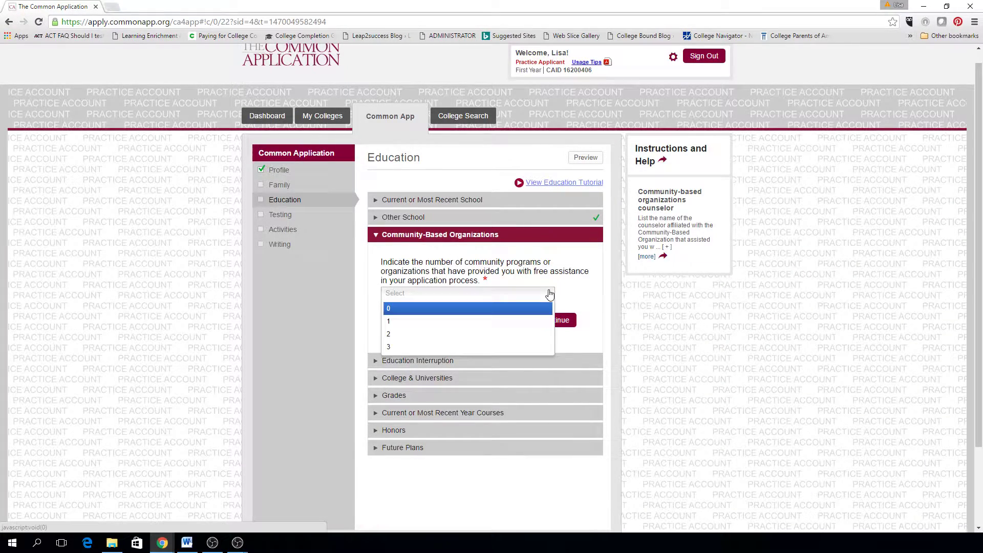
{"action": "left_click", "coordinate": [427, 309]}
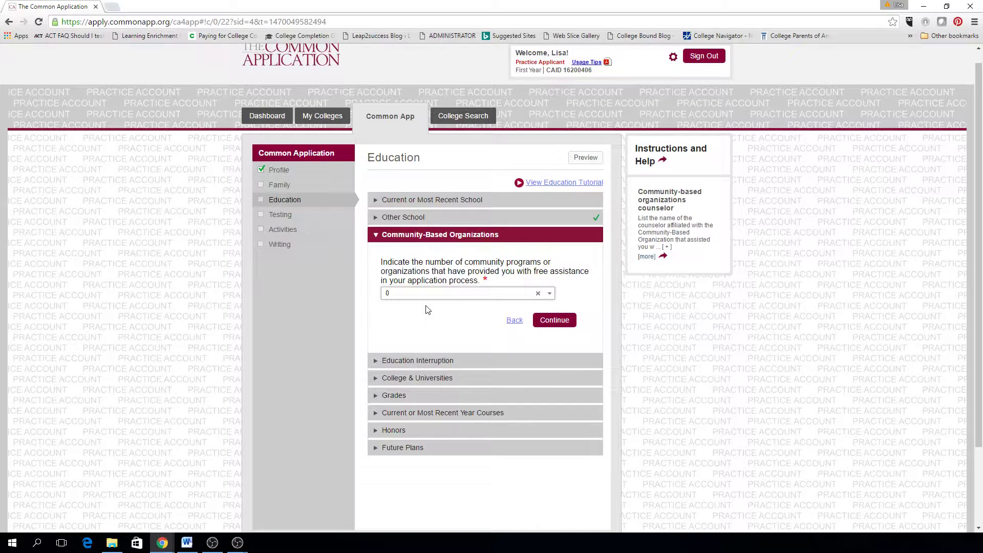
{"action": "left_click", "coordinate": [555, 323]}
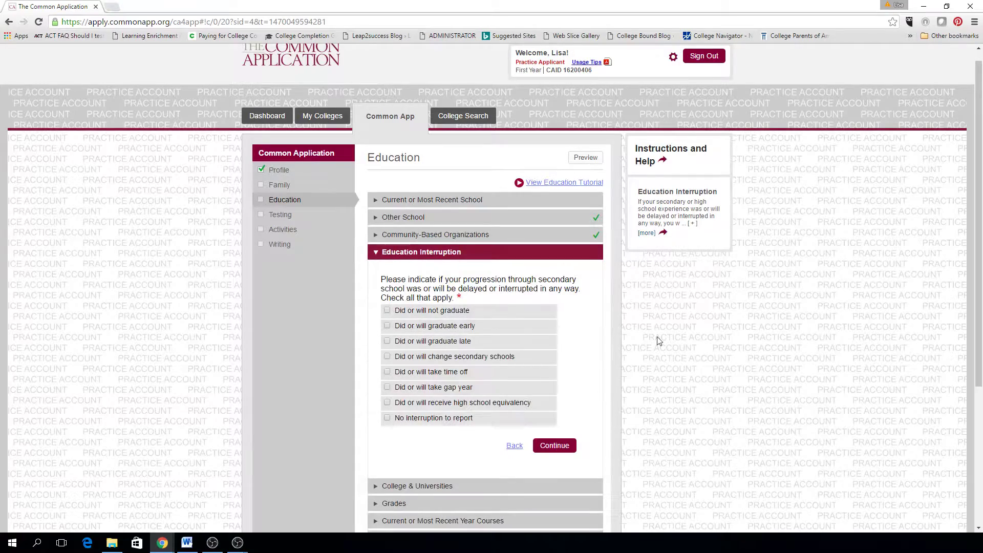
Select No interruption to report for the progression through secondary school, and continue to College & Universities
{"action": "scroll", "coordinate": [660, 340], "scroll_direction": "down", "scroll_amount": 3}
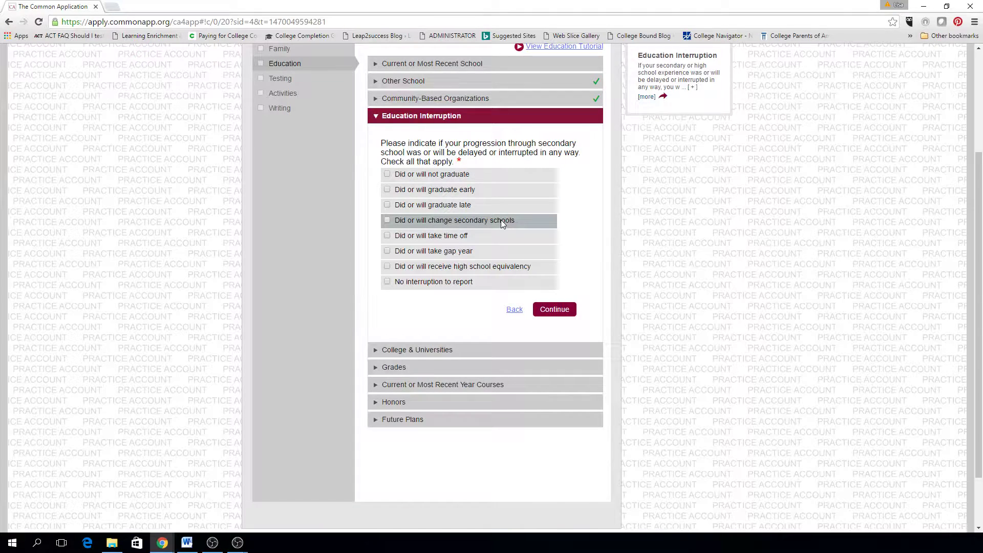
{"action": "left_click", "coordinate": [387, 281]}
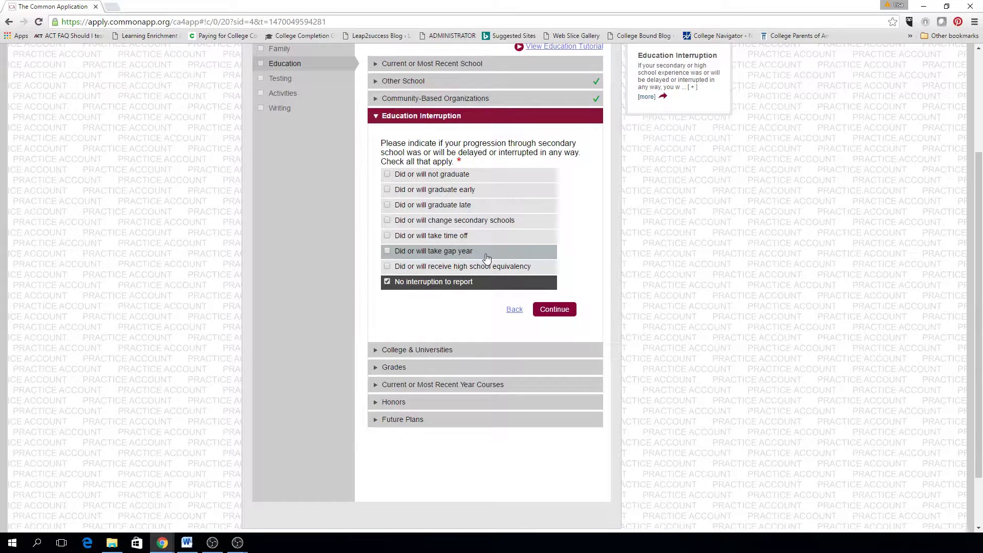
{"action": "left_click", "coordinate": [557, 311]}
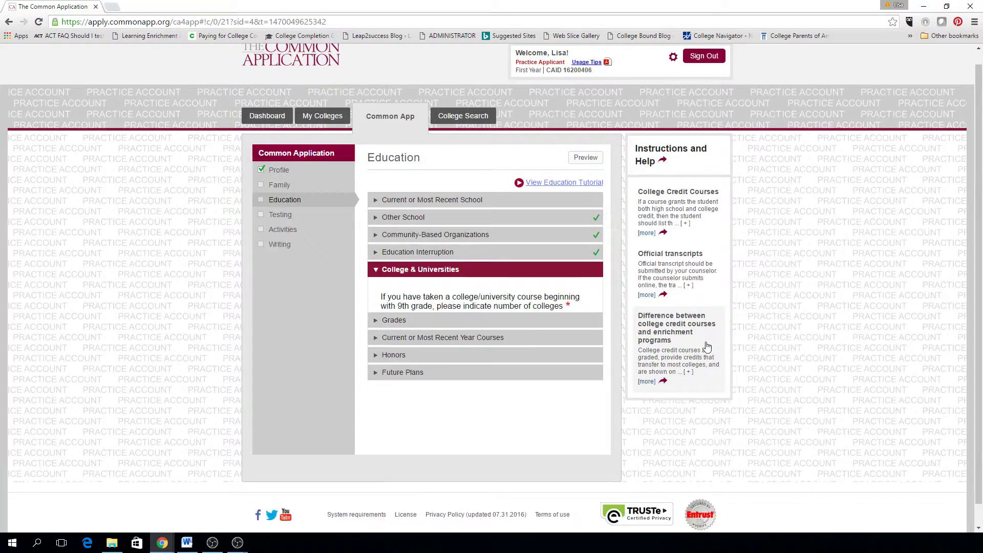
Set the number of colleges where courses were taken to 1, leave the college details blank, and continue to Grades
{"action": "scroll", "coordinate": [761, 348], "scroll_direction": "down", "scroll_amount": 2}
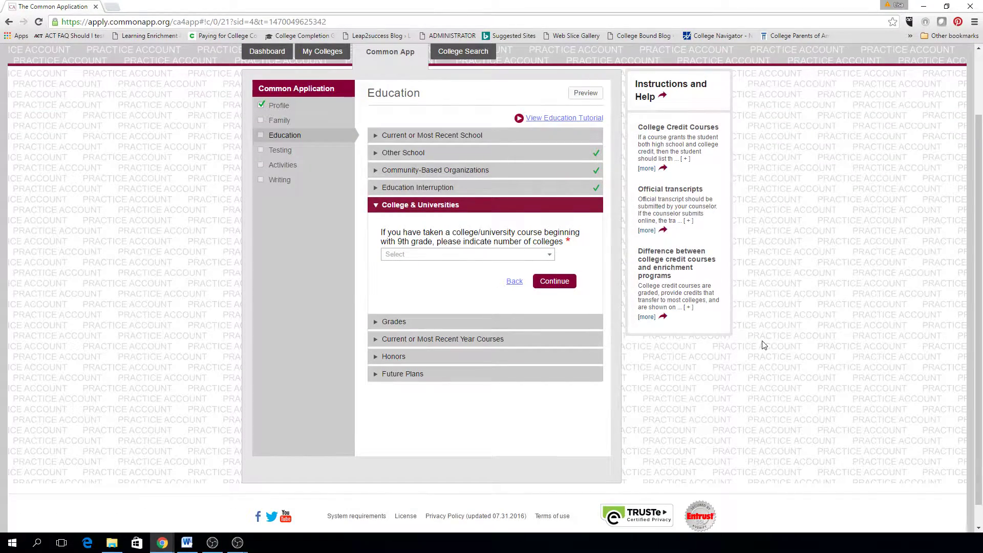
{"action": "left_click", "coordinate": [548, 254]}
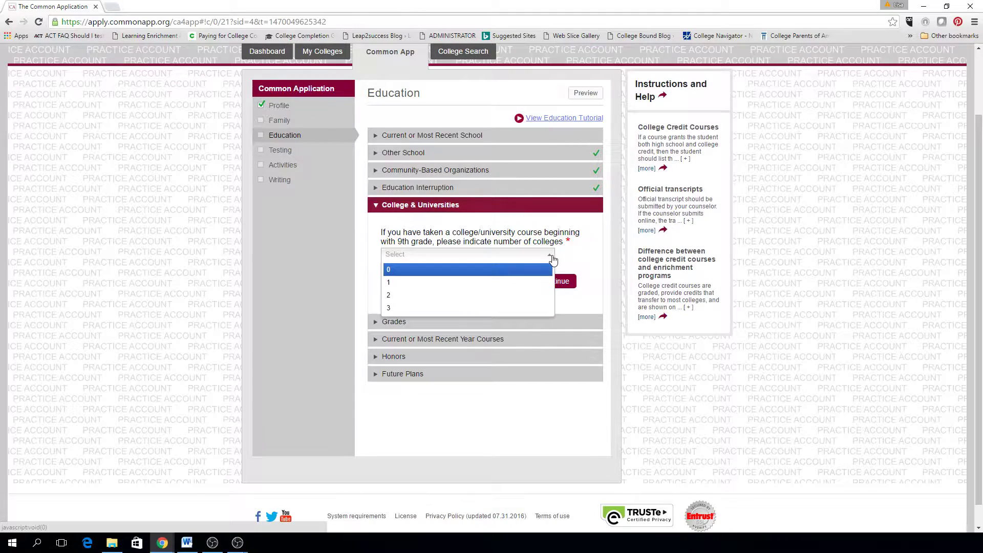
{"action": "left_click", "coordinate": [448, 282]}
{"action": "scroll", "coordinate": [796, 426], "scroll_direction": "down", "scroll_amount": 3}
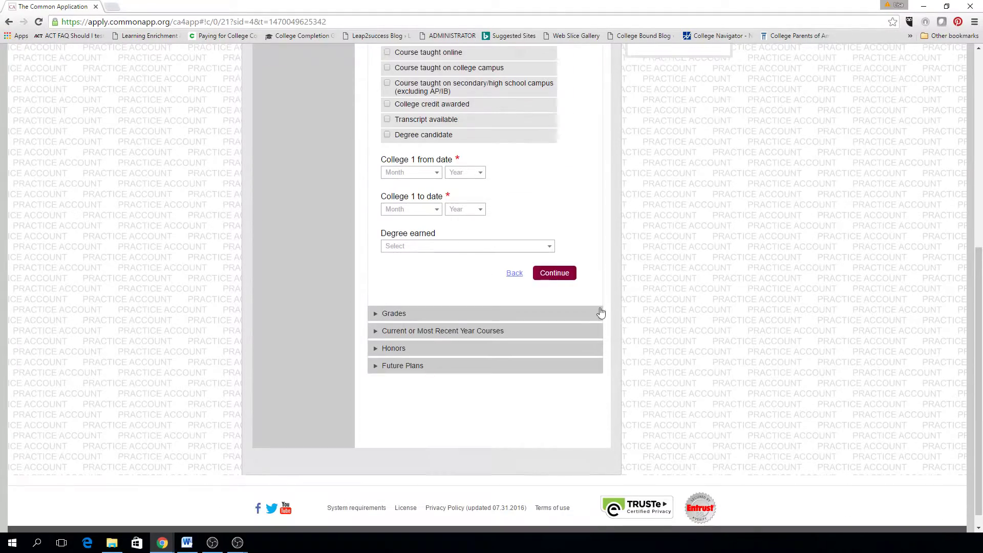
{"action": "left_click", "coordinate": [563, 275]}
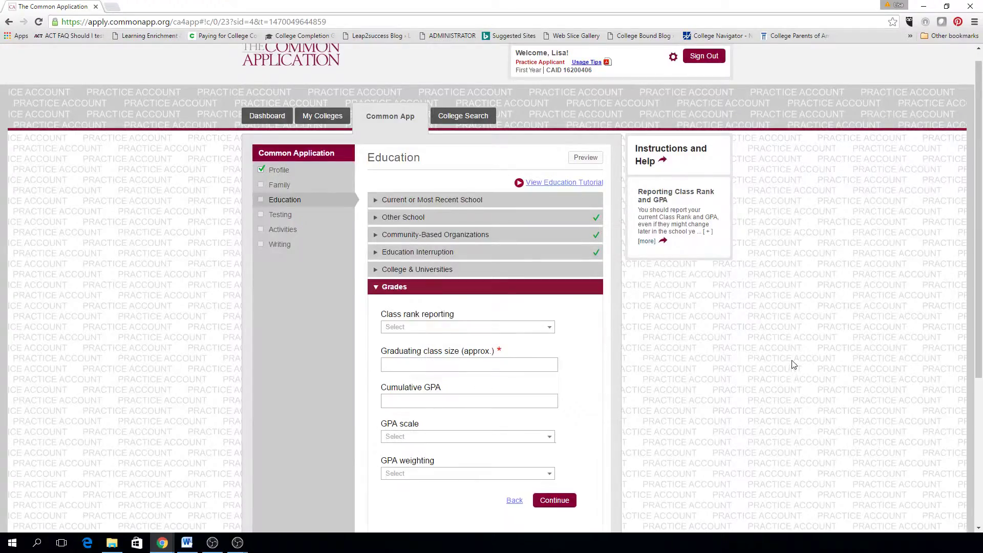
{"action": "scroll", "coordinate": [791, 360], "scroll_direction": "down", "scroll_amount": 3}
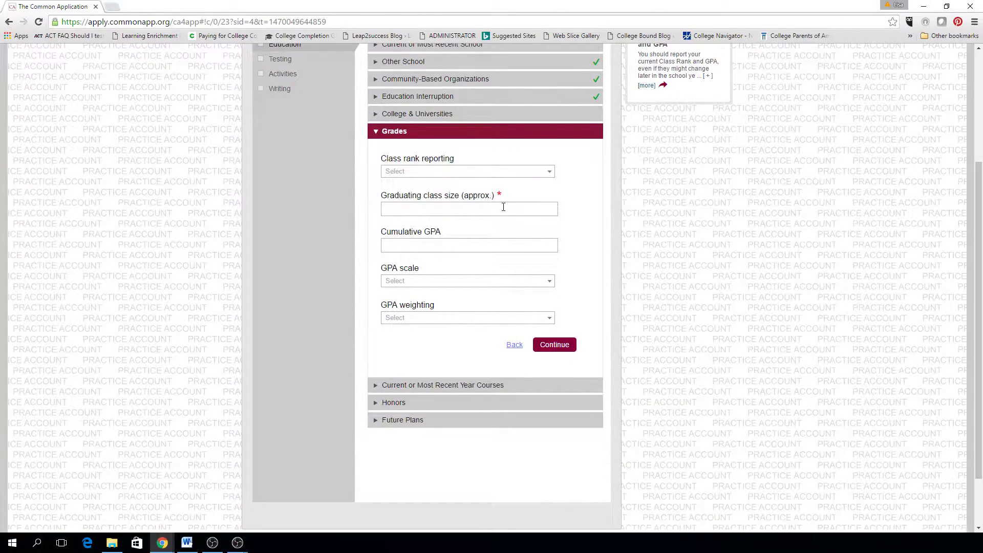
In the Grades section, set class rank reporting to None, graduating class size to 450 and GPA weighting to Weighted, and continue
{"action": "left_click", "coordinate": [503, 206]}
{"action": "left_click", "coordinate": [543, 174]}
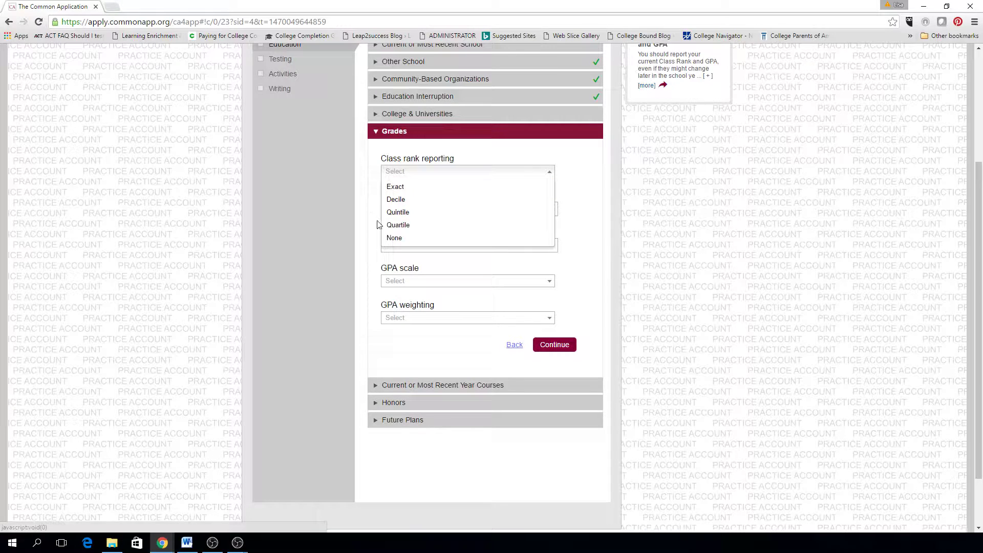
{"action": "left_click", "coordinate": [402, 239]}
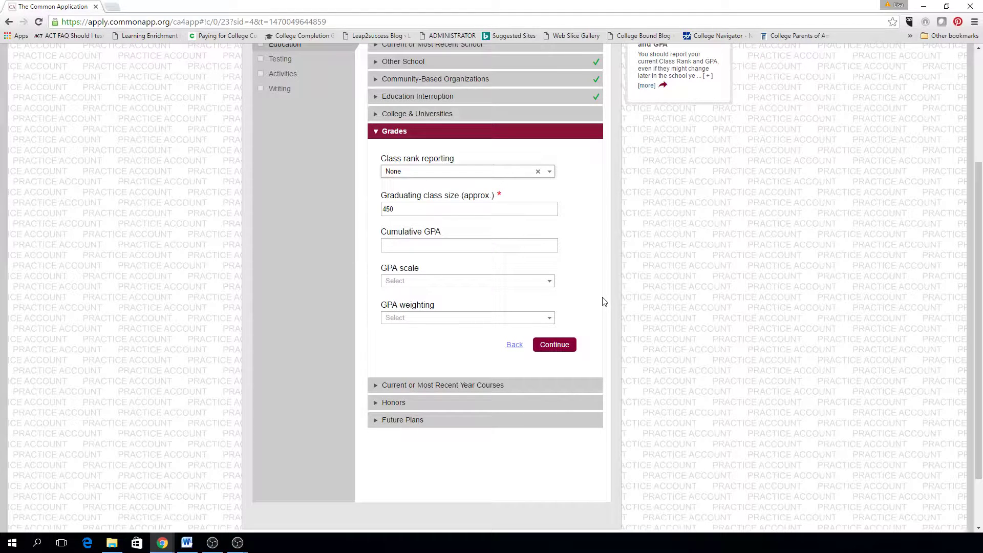
{"action": "left_click", "coordinate": [548, 319]}
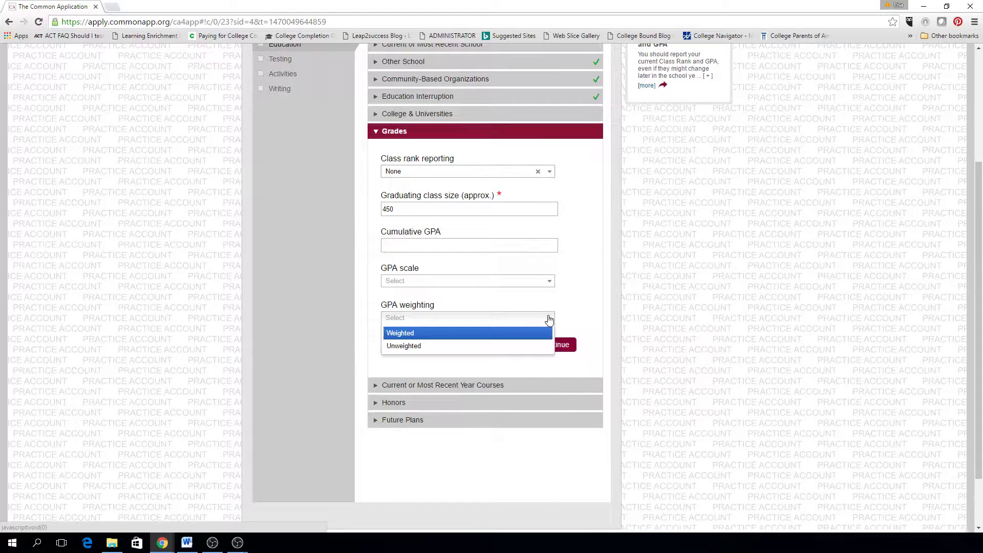
{"action": "left_click", "coordinate": [395, 333]}
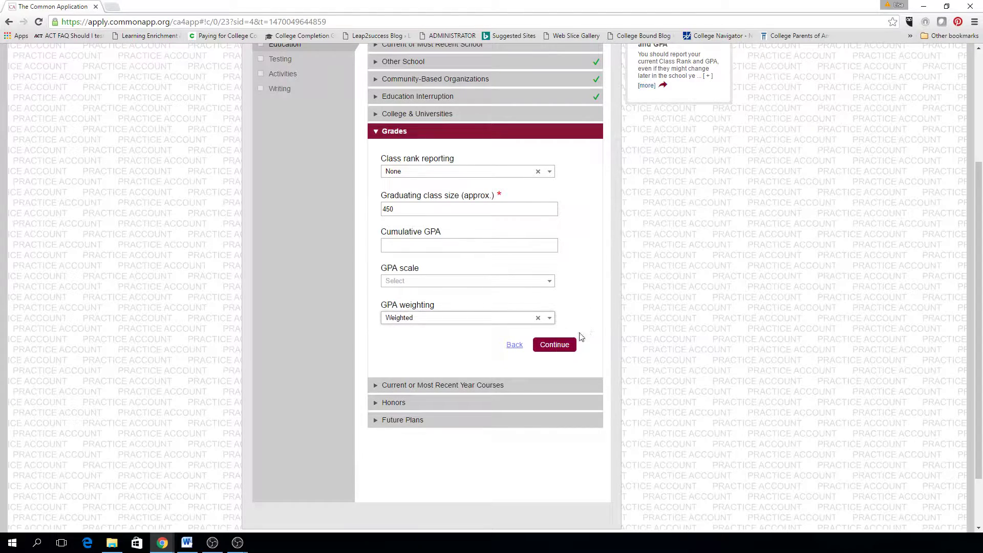
{"action": "left_click", "coordinate": [555, 346]}
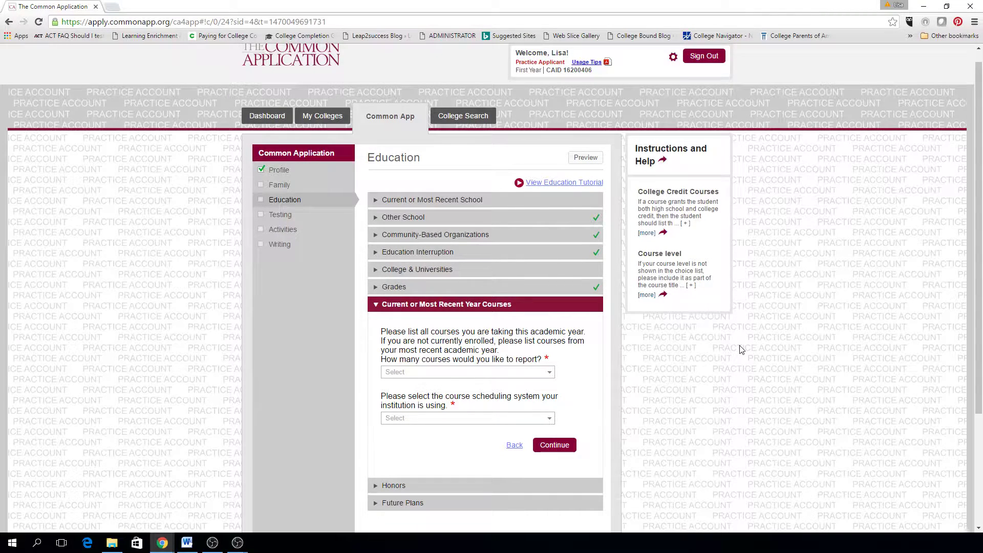
Leave the Current or Most Recent Year Courses and Honors sections blank and continue through them to Future Plans
{"action": "scroll", "coordinate": [740, 349], "scroll_direction": "down", "scroll_amount": 3}
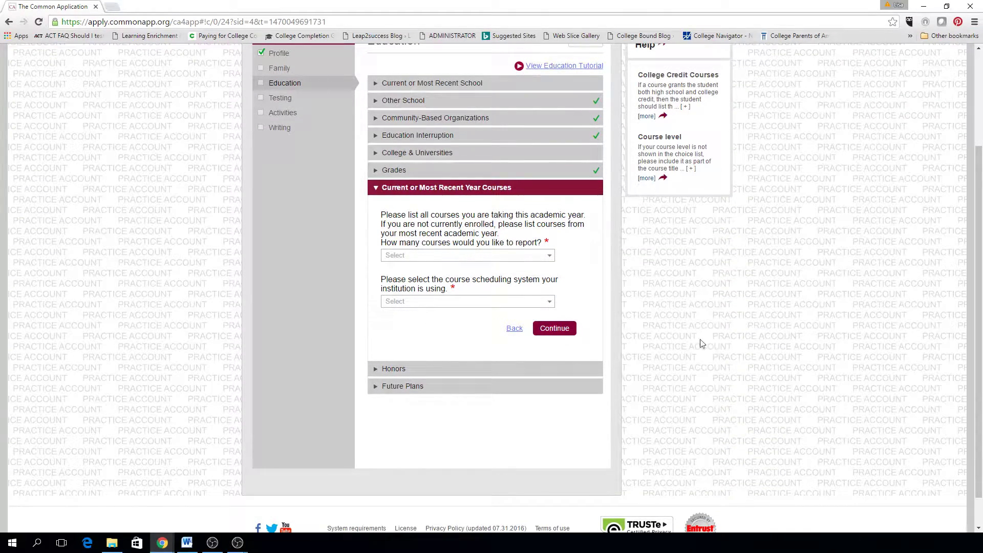
{"action": "left_click", "coordinate": [558, 333]}
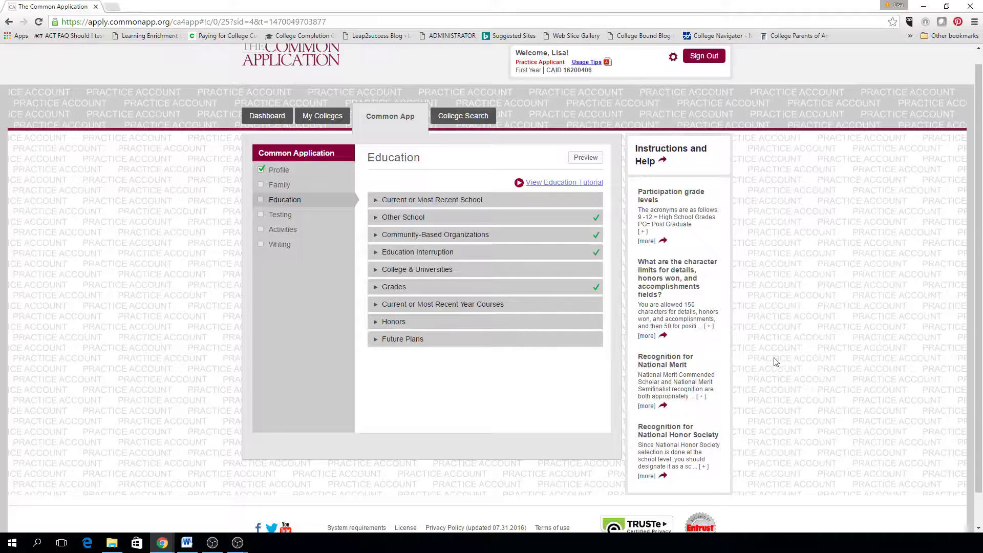
{"action": "scroll", "coordinate": [843, 352], "scroll_direction": "down", "scroll_amount": 3}
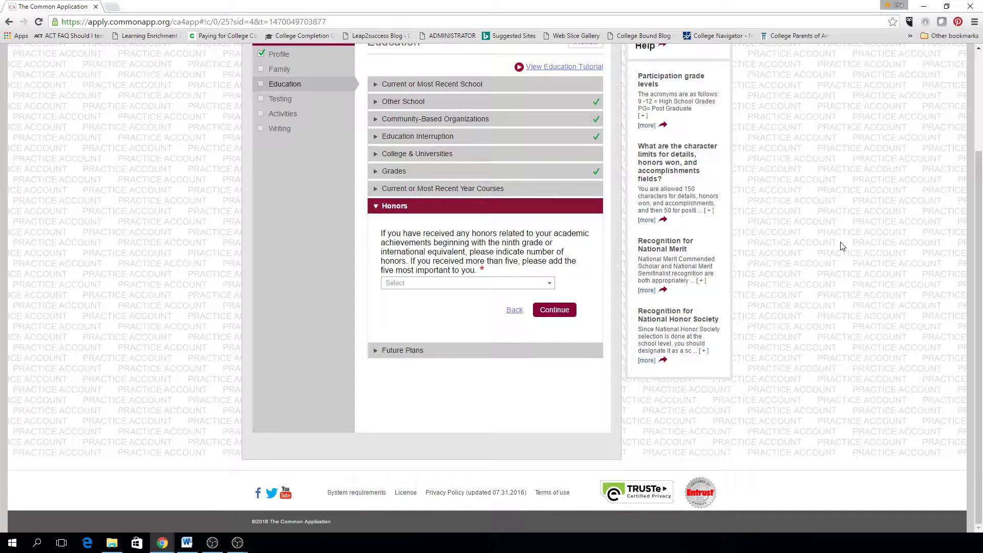
{"action": "left_click", "coordinate": [555, 310]}
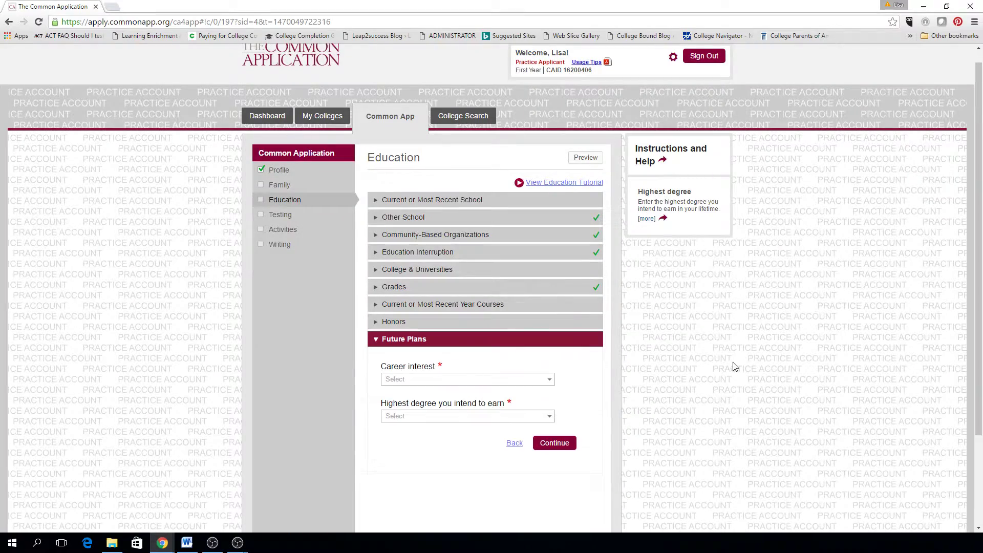
In Future Plans, set the career interest to Undecided and the highest intended degree to Masters (MA, MS), and continue to Testing
{"action": "scroll", "coordinate": [735, 366], "scroll_direction": "down", "scroll_amount": 2}
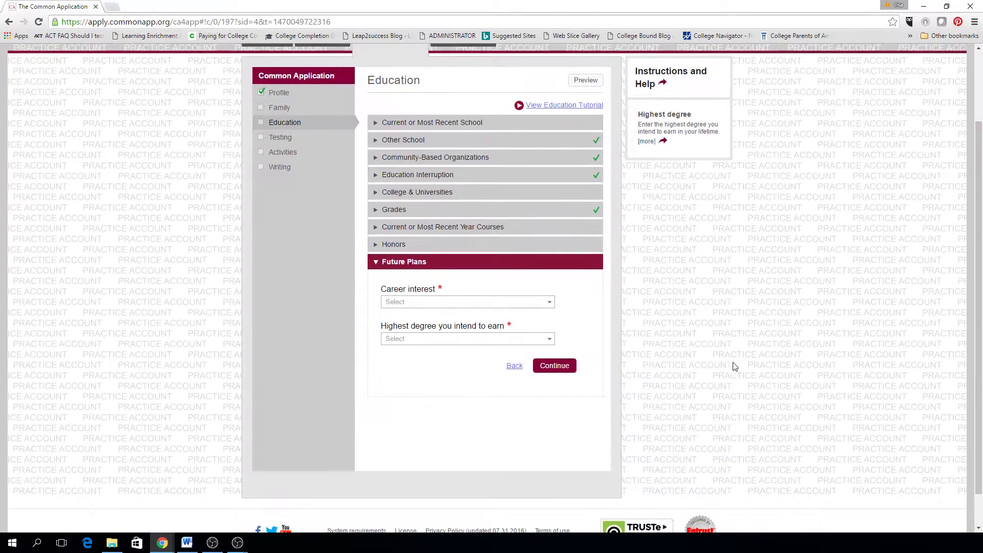
{"action": "left_click", "coordinate": [550, 303]}
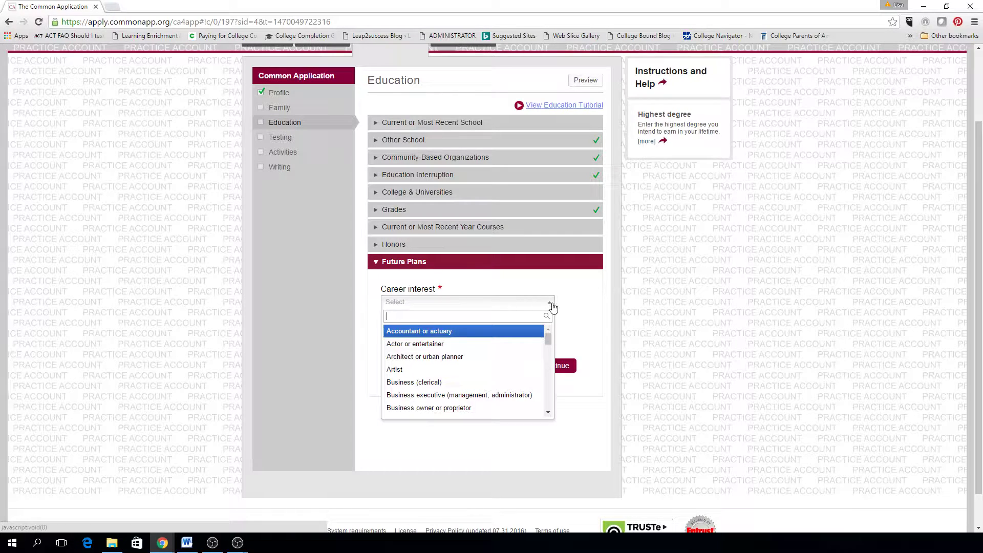
{"action": "left_click", "coordinate": [694, 306]}
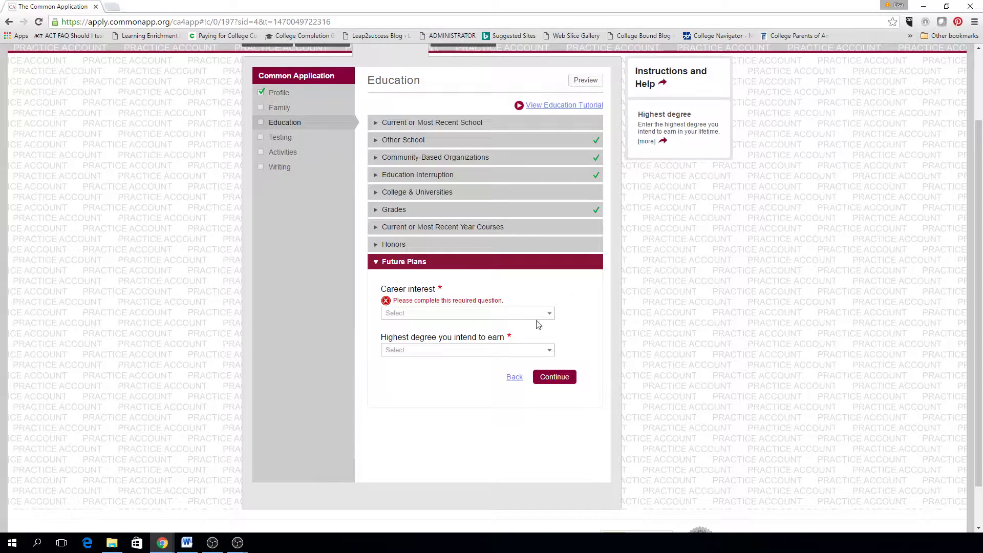
{"action": "left_click", "coordinate": [549, 313]}
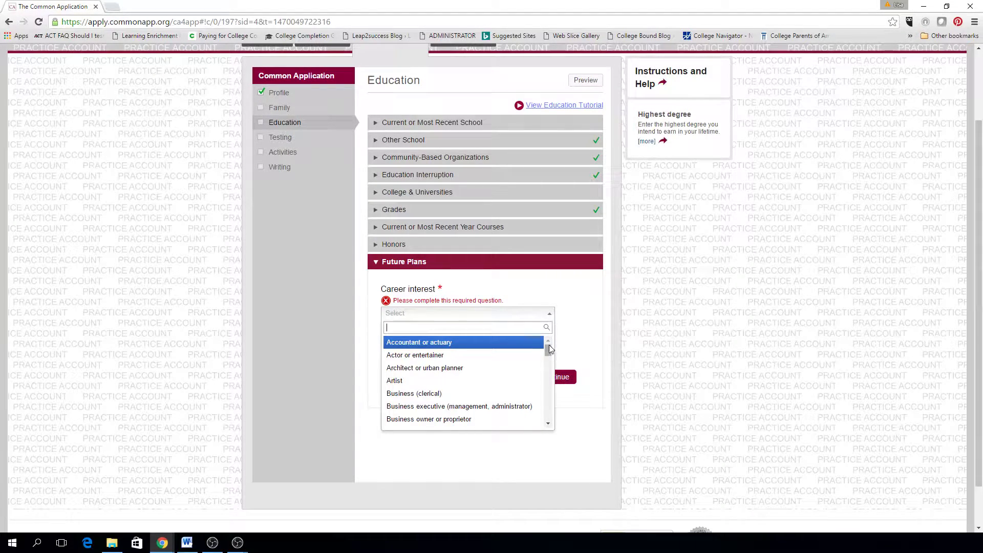
{"action": "left_click_drag", "start_coordinate": [548, 348], "coordinate": [561, 419]}
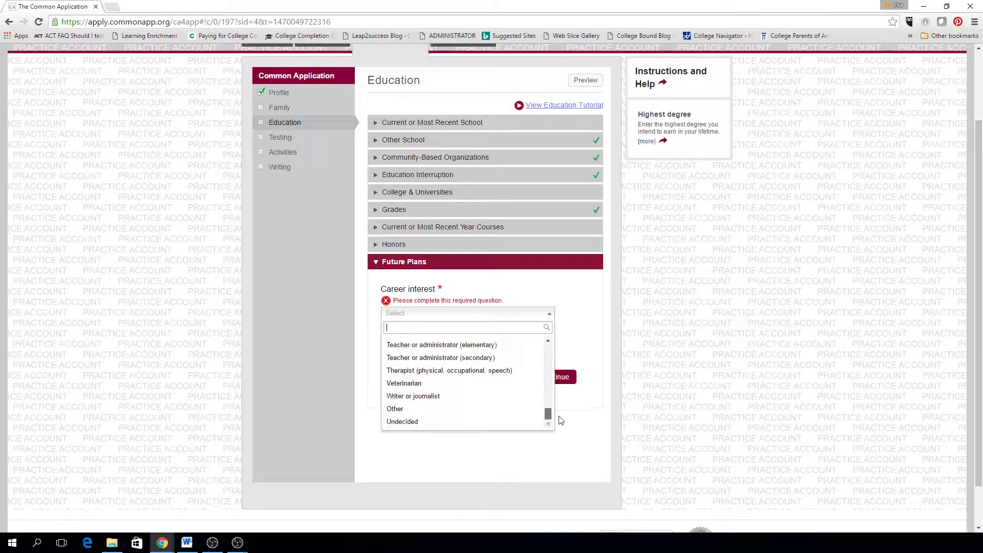
{"action": "left_click", "coordinate": [458, 421]}
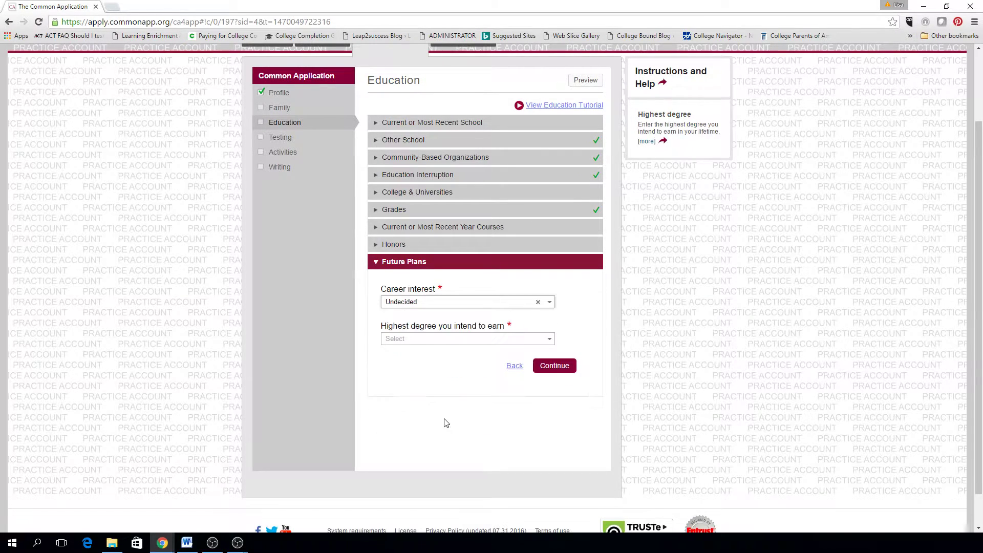
{"action": "left_click", "coordinate": [544, 341]}
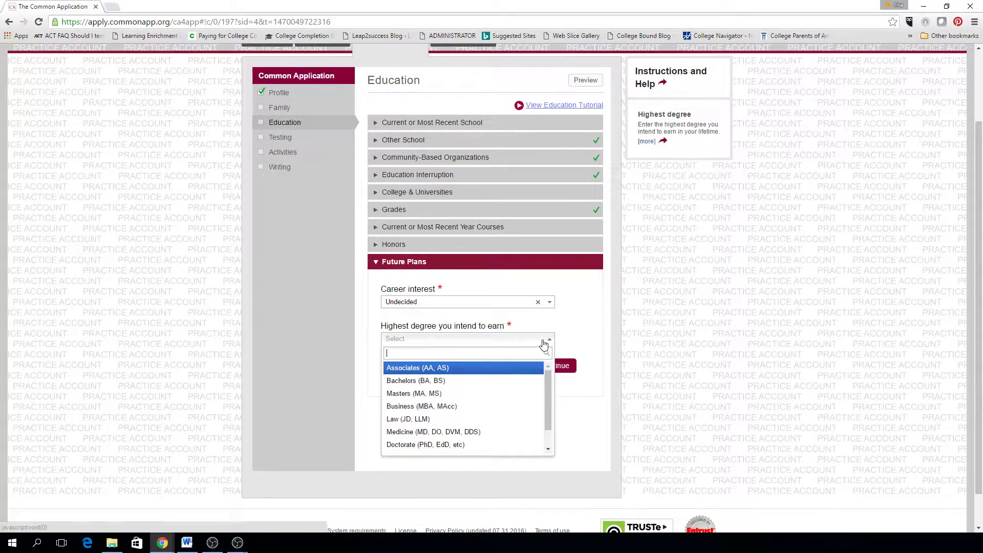
{"action": "left_click", "coordinate": [494, 394]}
{"action": "left_click", "coordinate": [561, 366]}
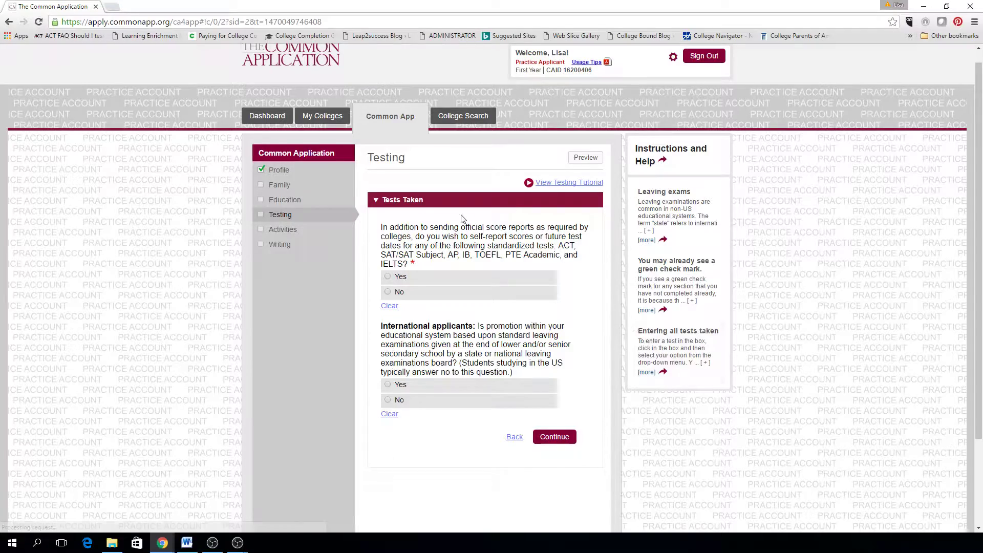
Go back to Education to review the completion marks of its sections, and return to Testing
{"action": "left_click", "coordinate": [281, 199]}
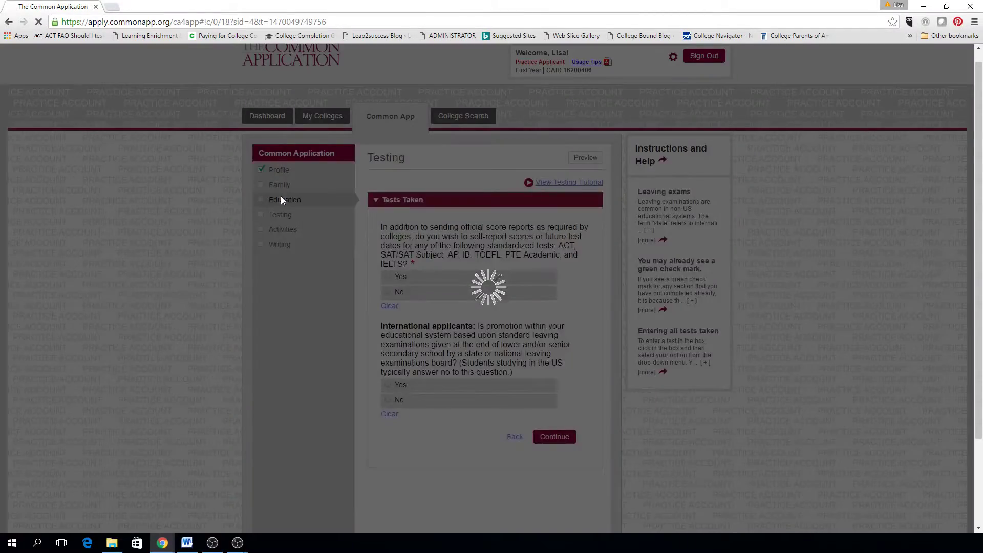
{"action": "scroll", "coordinate": [597, 378], "scroll_direction": "down", "scroll_amount": 10}
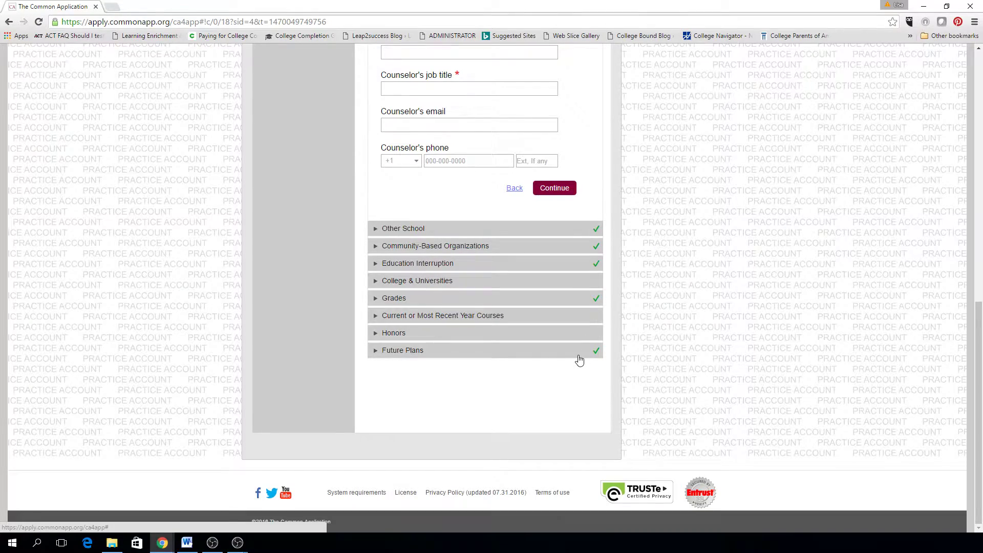
{"action": "scroll", "coordinate": [617, 369], "scroll_direction": "up", "scroll_amount": 10}
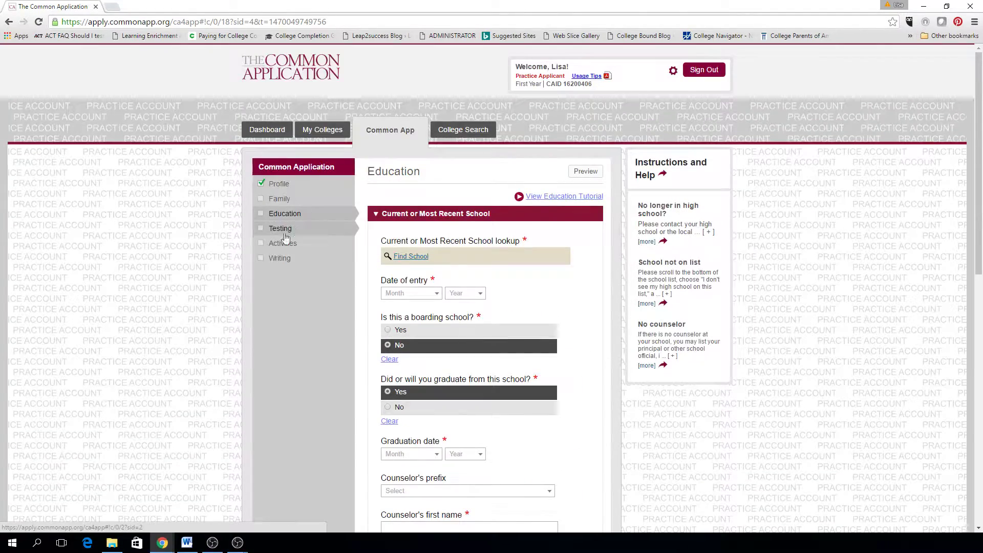
{"action": "left_click", "coordinate": [273, 229]}
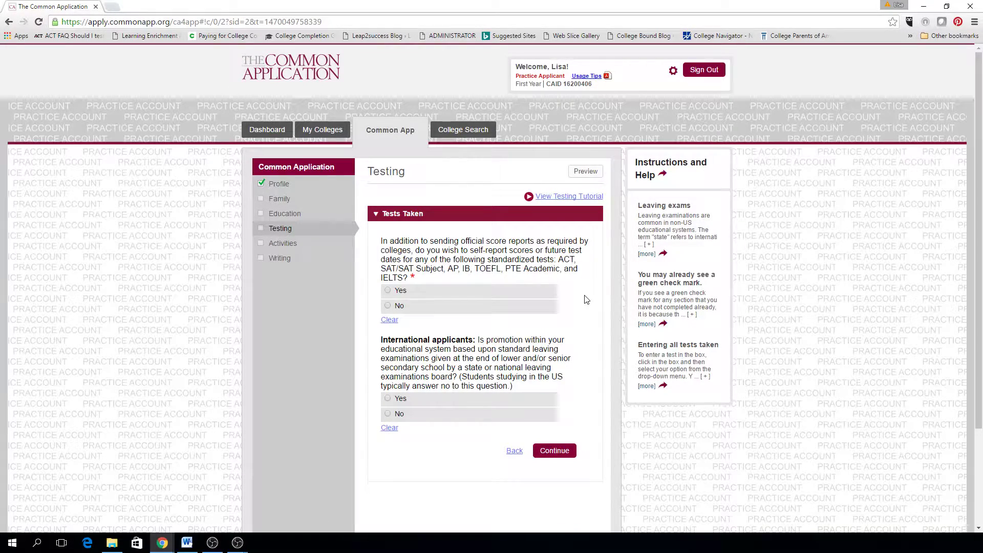
In Tests Taken, answer Yes to self-reporting scores, add ACT Tests as the test to report, and continue to ACT Tests
{"action": "left_click", "coordinate": [388, 293]}
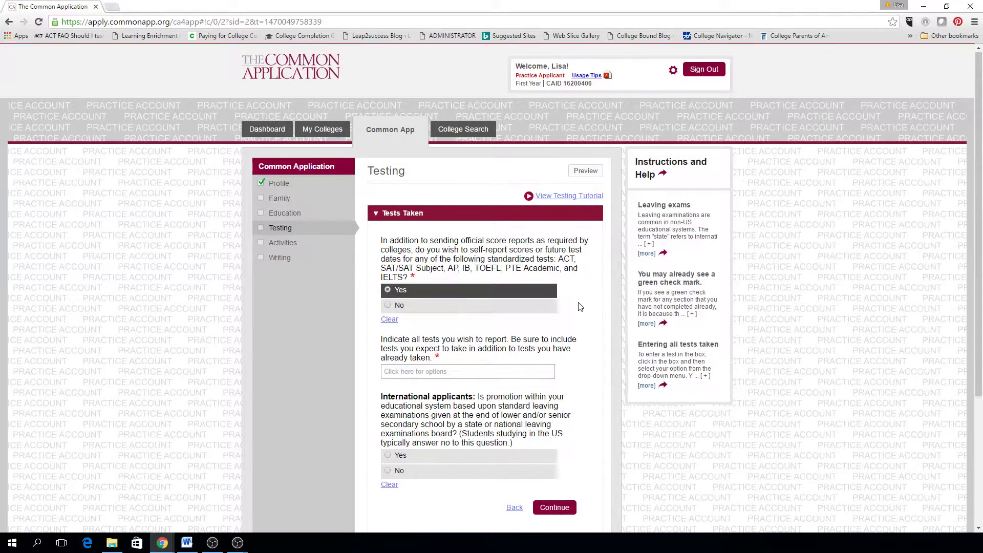
{"action": "scroll", "coordinate": [579, 305], "scroll_direction": "down", "scroll_amount": 2}
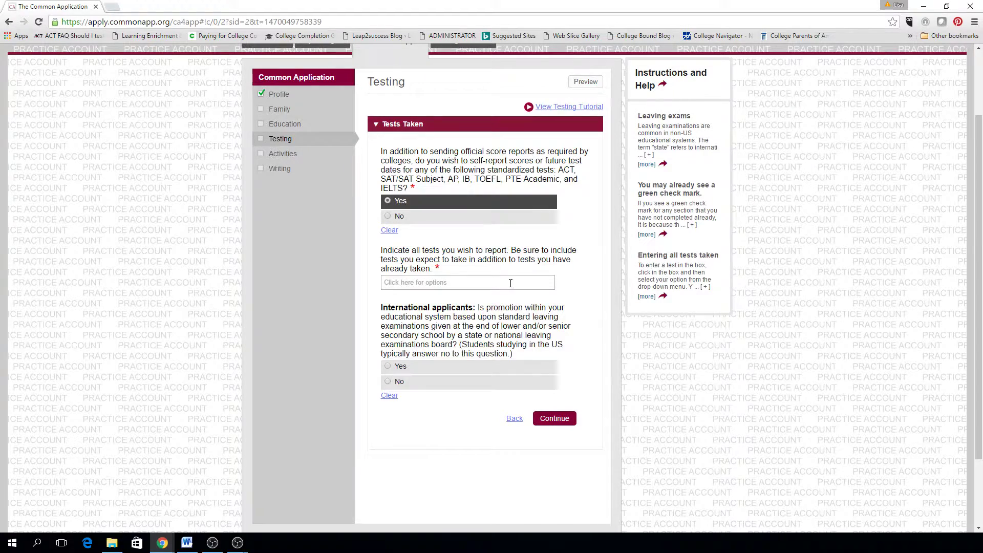
{"action": "left_click", "coordinate": [510, 283]}
{"action": "type", "text": "act"}
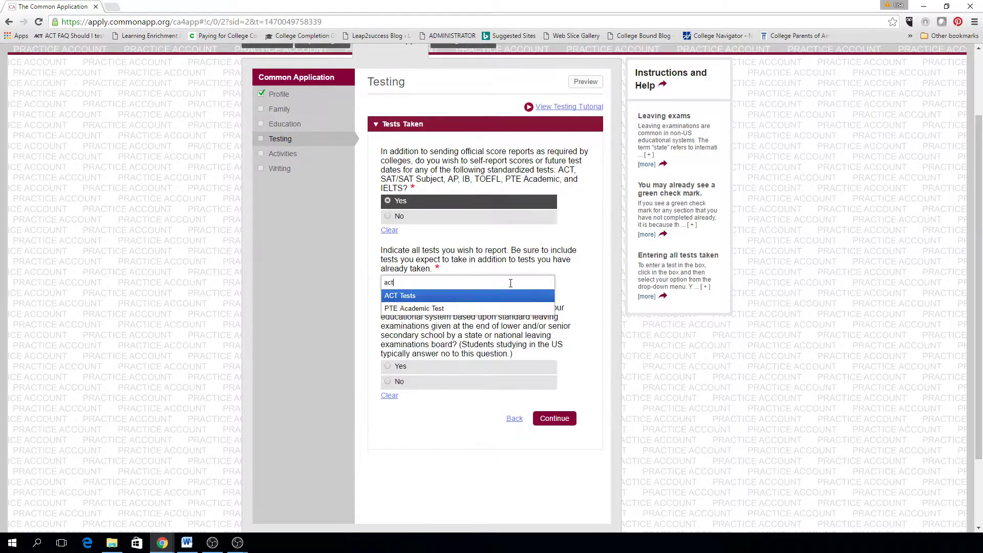
{"action": "left_click", "coordinate": [400, 296]}
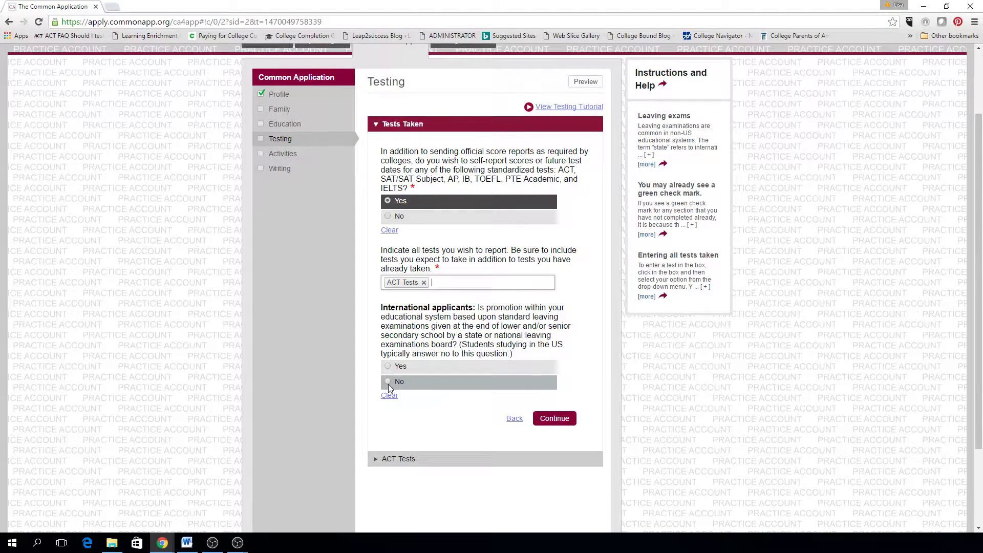
{"action": "left_click", "coordinate": [552, 419]}
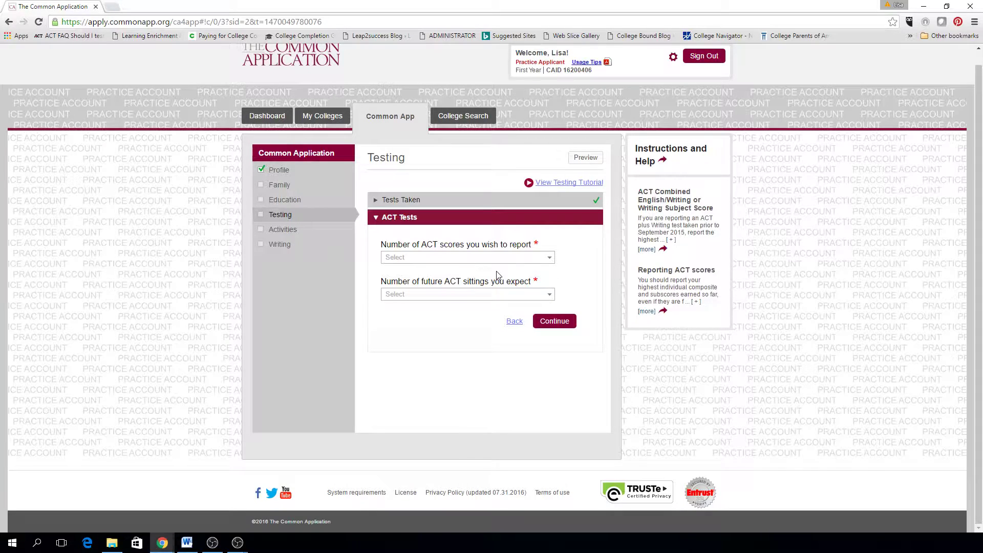
Reopen the Tests Taken section for editing, change the self-reporting answer to No, and continue to Activities
{"action": "left_click", "coordinate": [404, 203]}
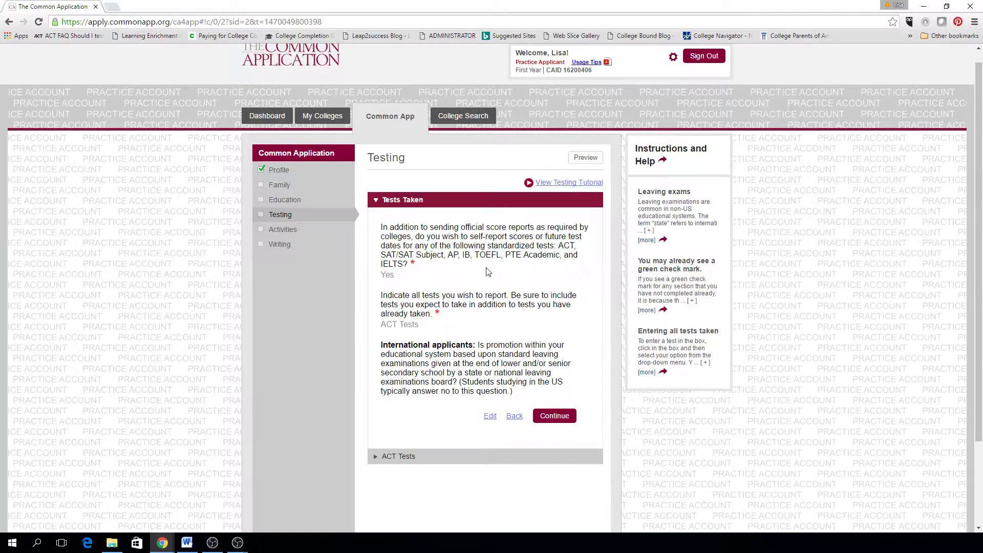
{"action": "left_click", "coordinate": [489, 417]}
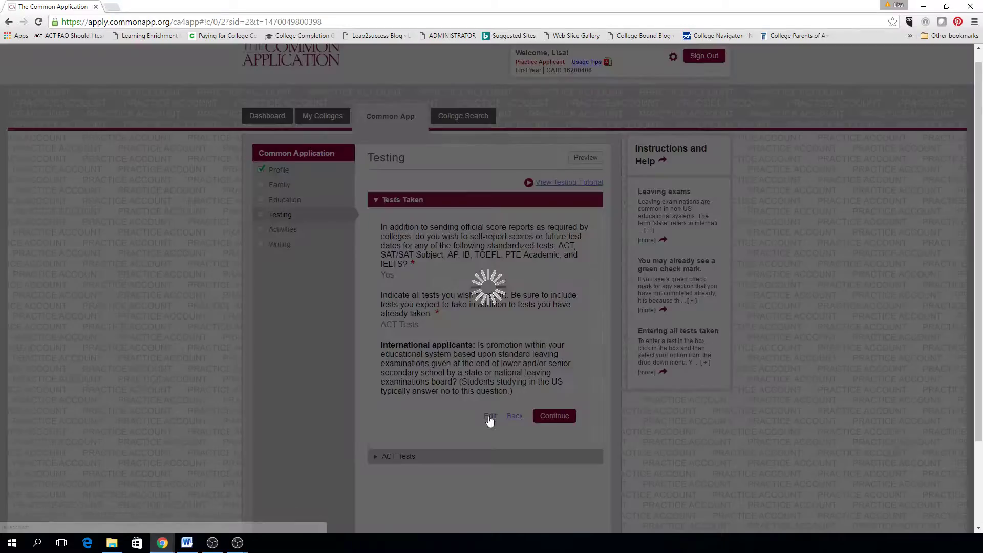
{"action": "scroll", "coordinate": [589, 307], "scroll_direction": "down", "scroll_amount": 2}
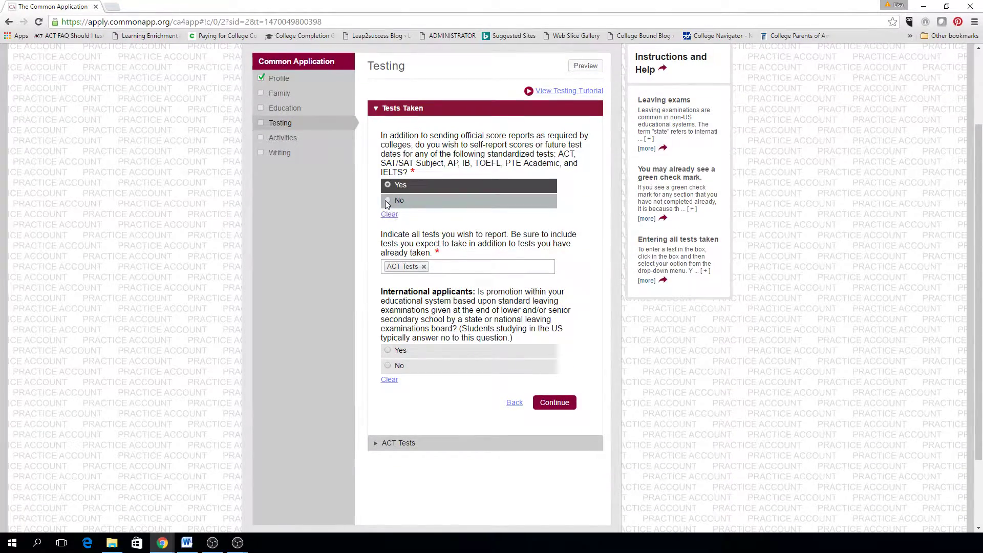
{"action": "left_click", "coordinate": [387, 202]}
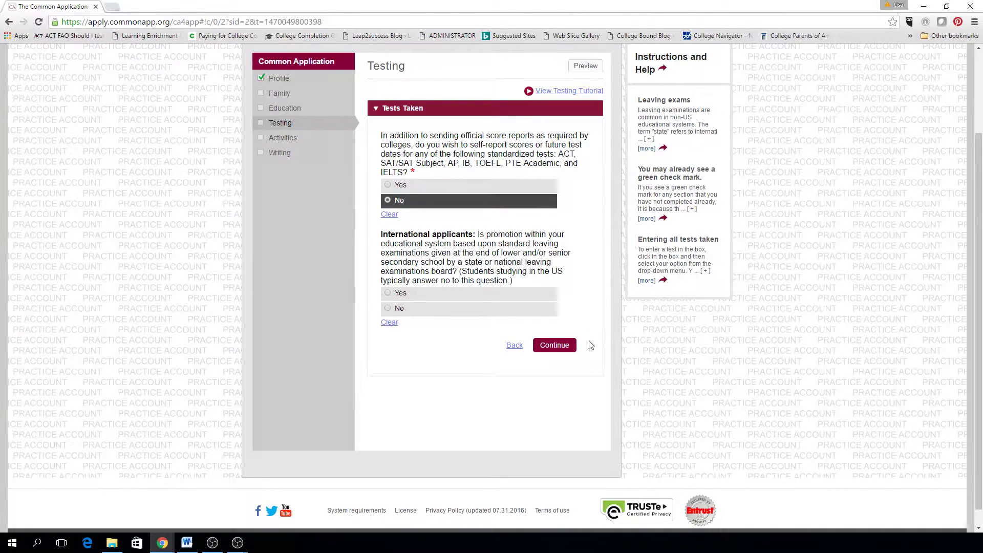
{"action": "left_click", "coordinate": [568, 347]}
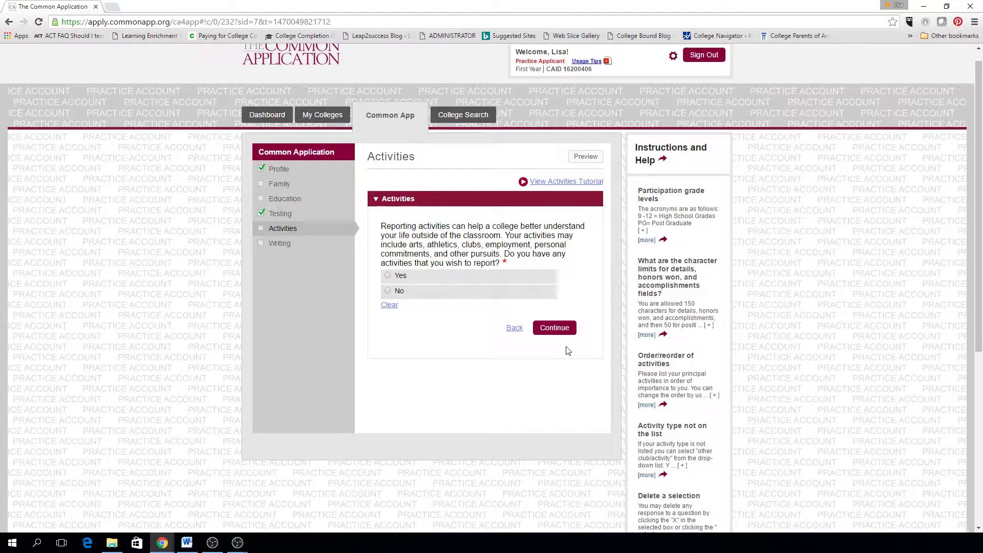
Answer Yes to having activities to report and continue to the Activity 1 form
{"action": "left_click", "coordinate": [387, 277]}
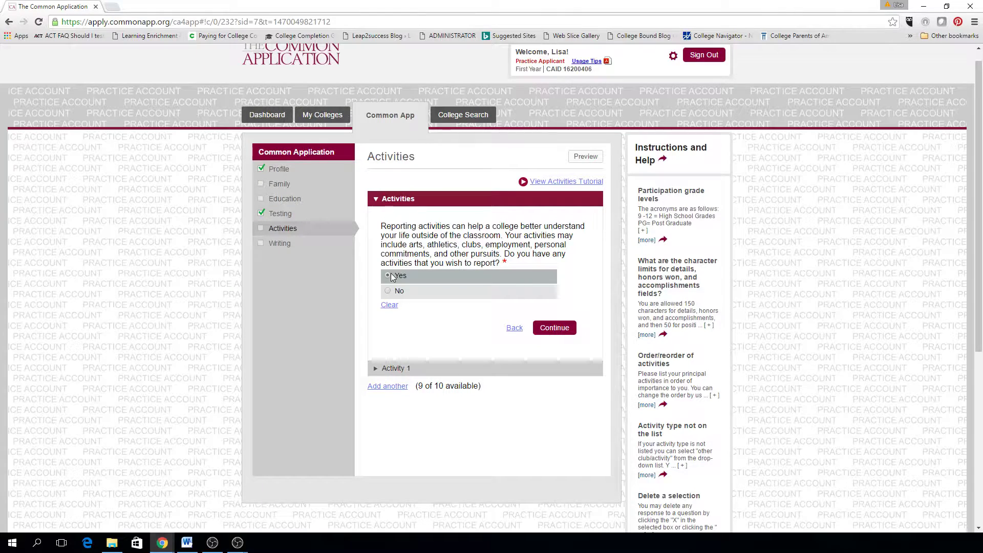
{"action": "left_click", "coordinate": [516, 279]}
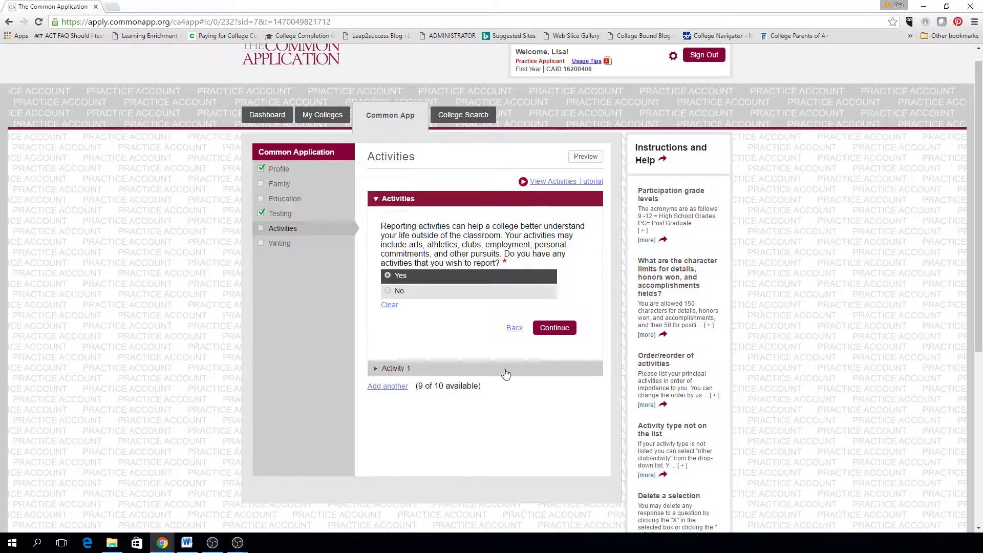
{"action": "left_click", "coordinate": [558, 330]}
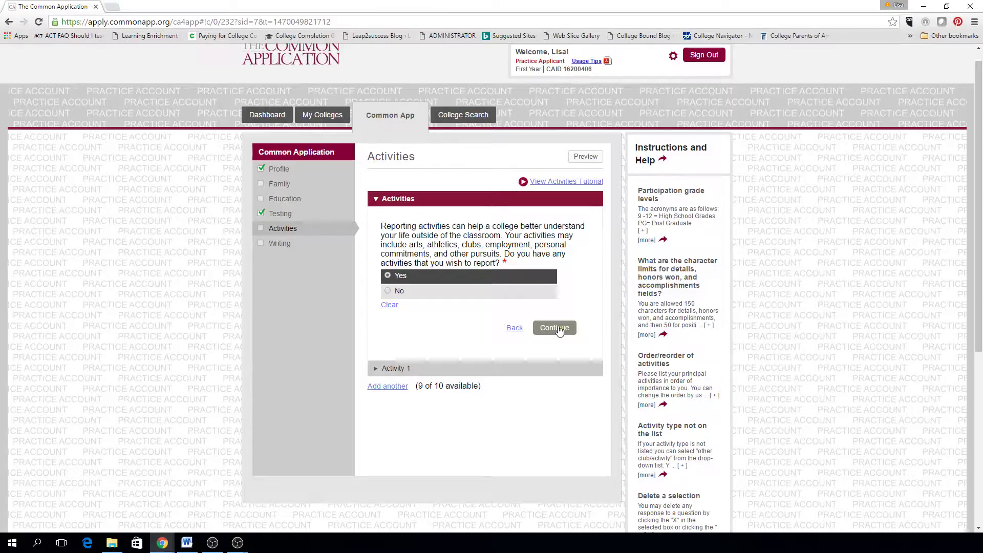
{"action": "left_click", "coordinate": [558, 330]}
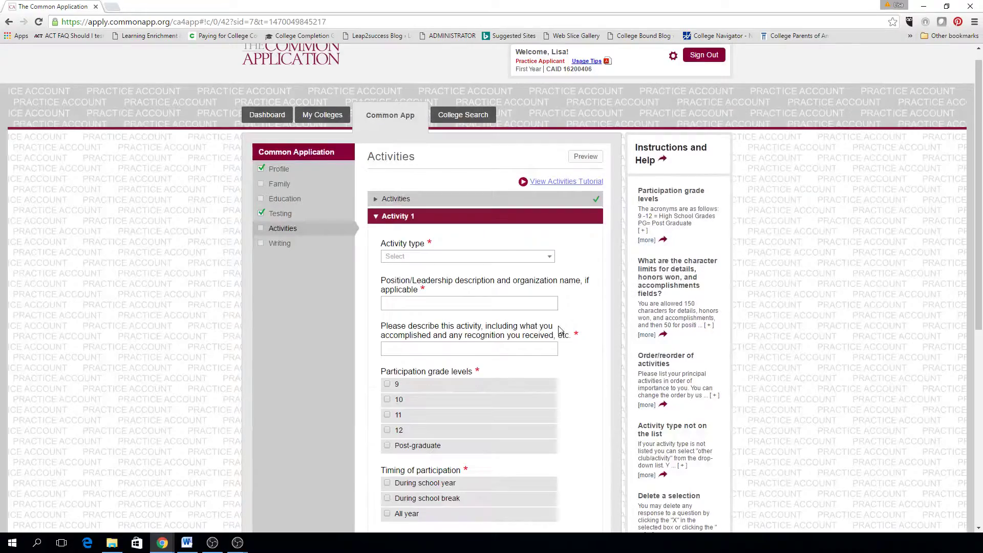
Look over the blank fields of the Activity 1 form and continue to the Writing section
{"action": "scroll", "coordinate": [606, 340], "scroll_direction": "down", "scroll_amount": 2}
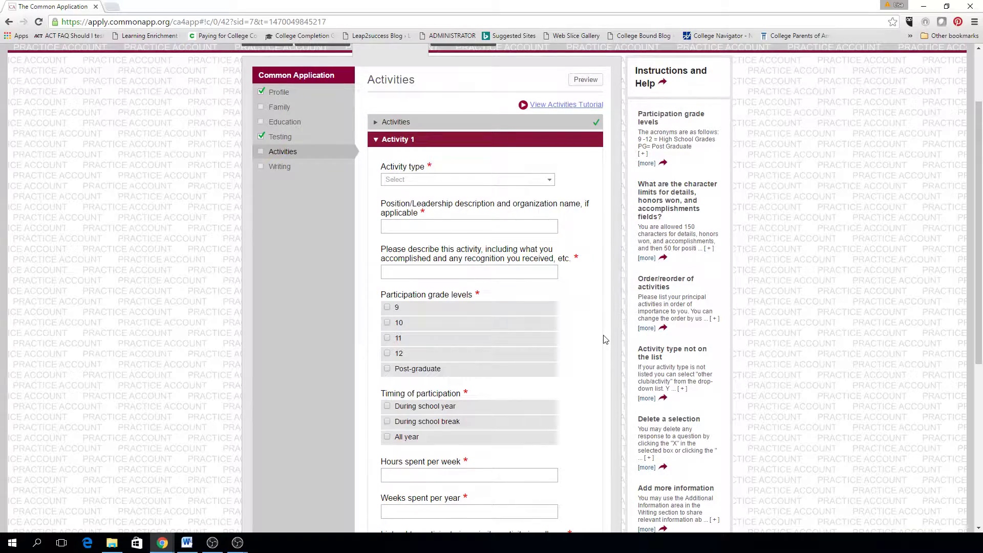
{"action": "scroll", "coordinate": [606, 340], "scroll_direction": "down", "scroll_amount": 1}
{"action": "scroll", "coordinate": [605, 340], "scroll_direction": "down", "scroll_amount": 3}
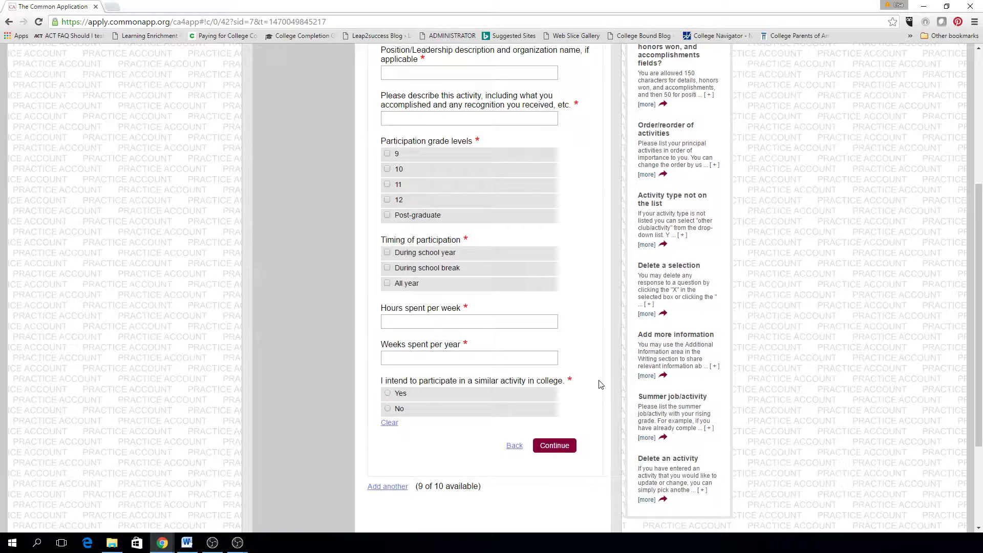
{"action": "left_click", "coordinate": [572, 445]}
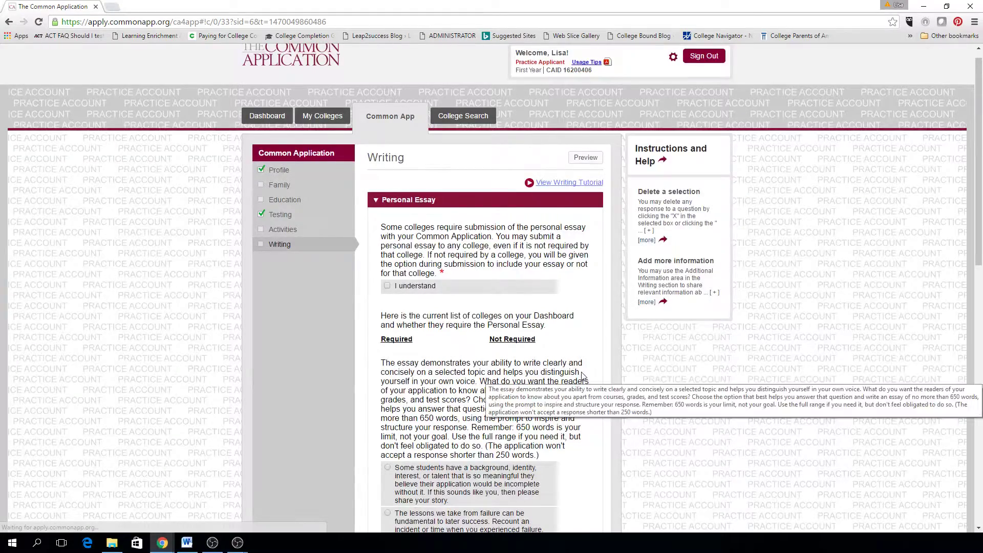
Return from Writing to the Activities section and add another activity form for Activity 2
{"action": "scroll", "coordinate": [583, 378], "scroll_direction": "down", "scroll_amount": 2}
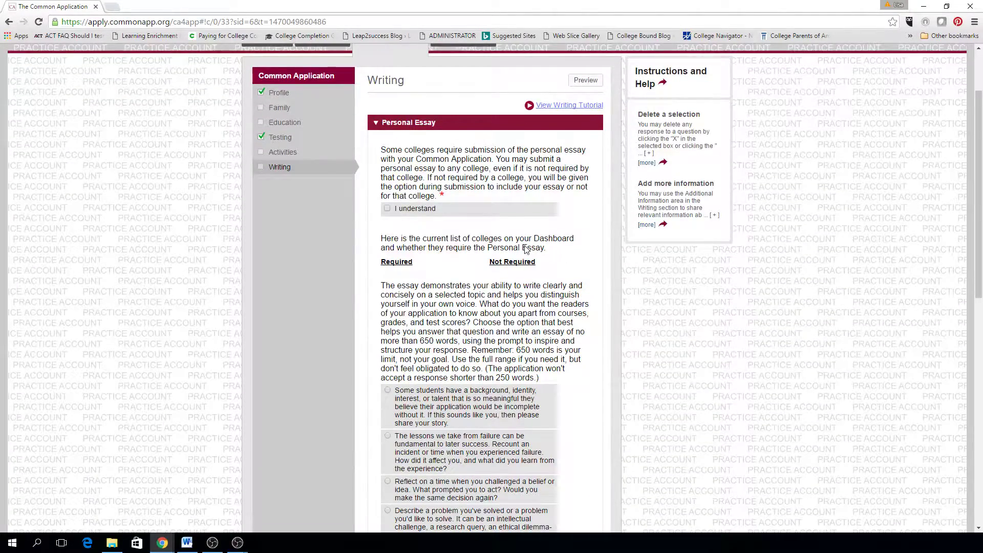
{"action": "left_click", "coordinate": [266, 155]}
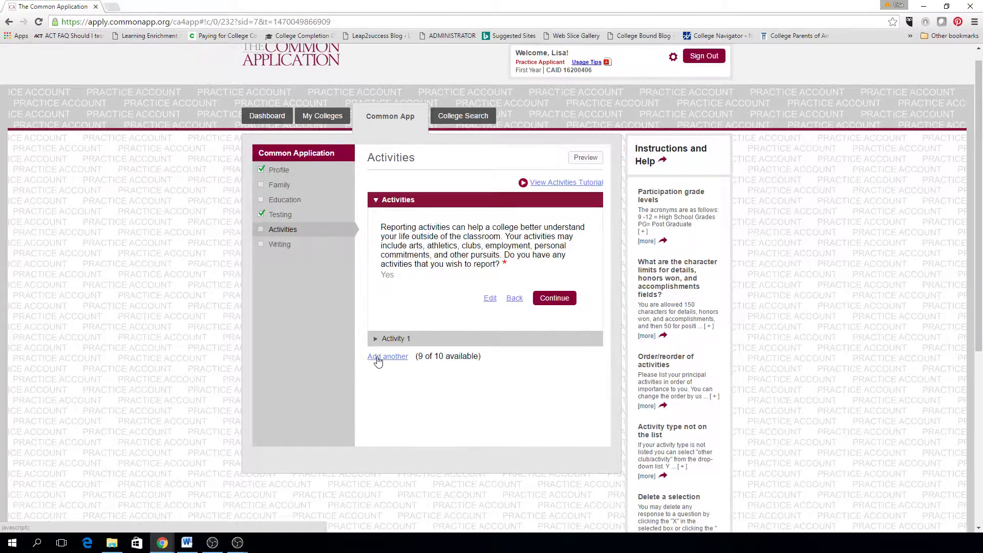
{"action": "left_click", "coordinate": [379, 357]}
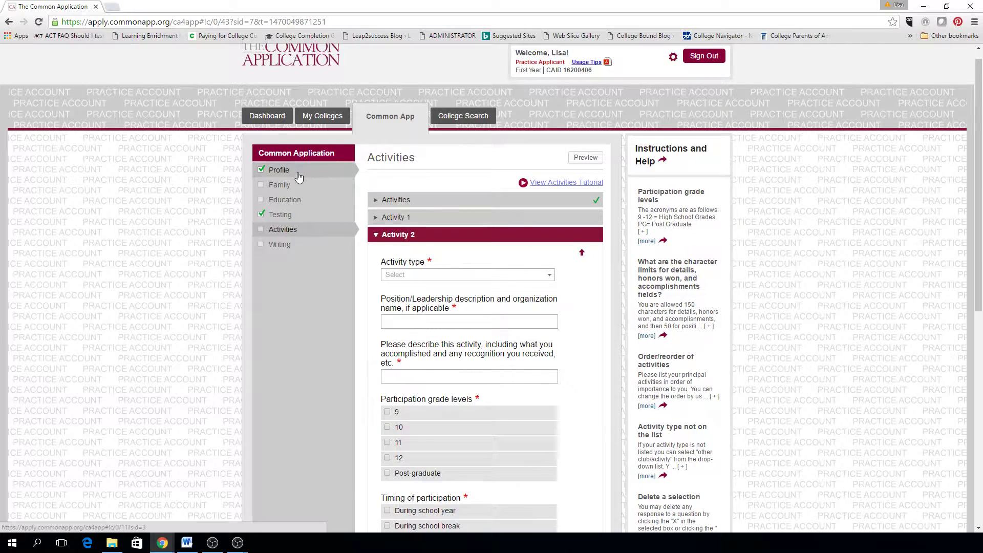
Go to the Testing section, open its preview, and close the preview
{"action": "left_click", "coordinate": [298, 214]}
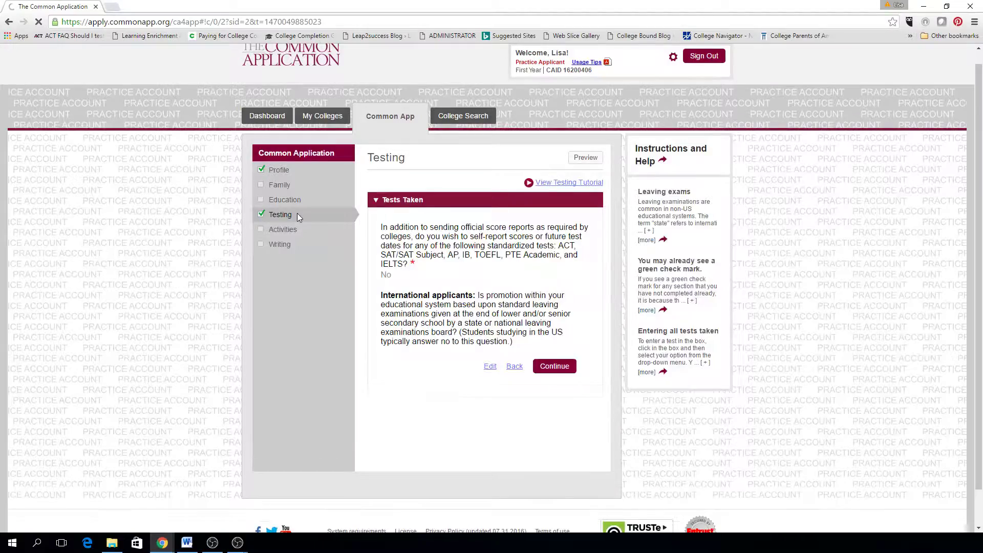
{"action": "left_click", "coordinate": [585, 158]}
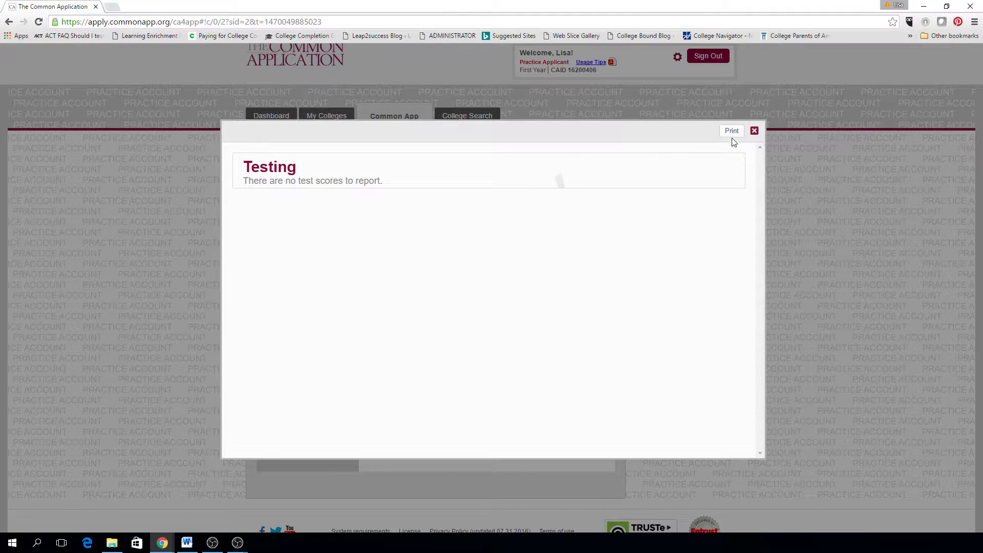
{"action": "left_click", "coordinate": [754, 131]}
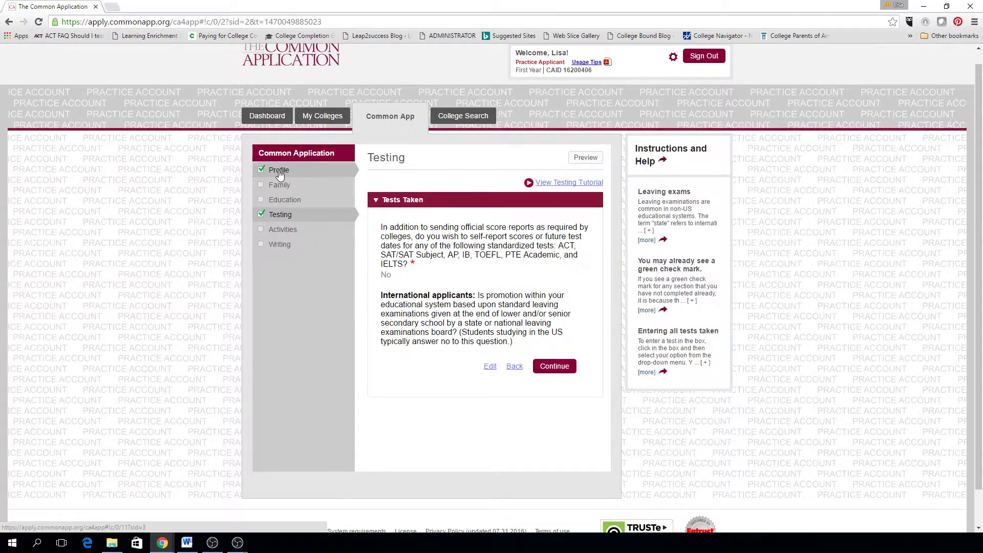
Go to the Profile section, look through its preview, and close the preview
{"action": "left_click", "coordinate": [280, 171]}
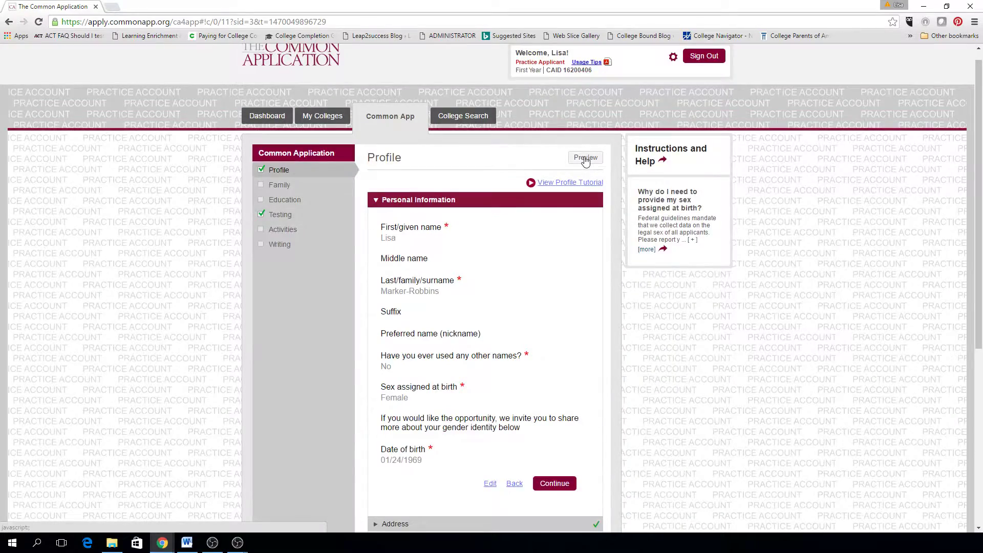
{"action": "left_click", "coordinate": [585, 157]}
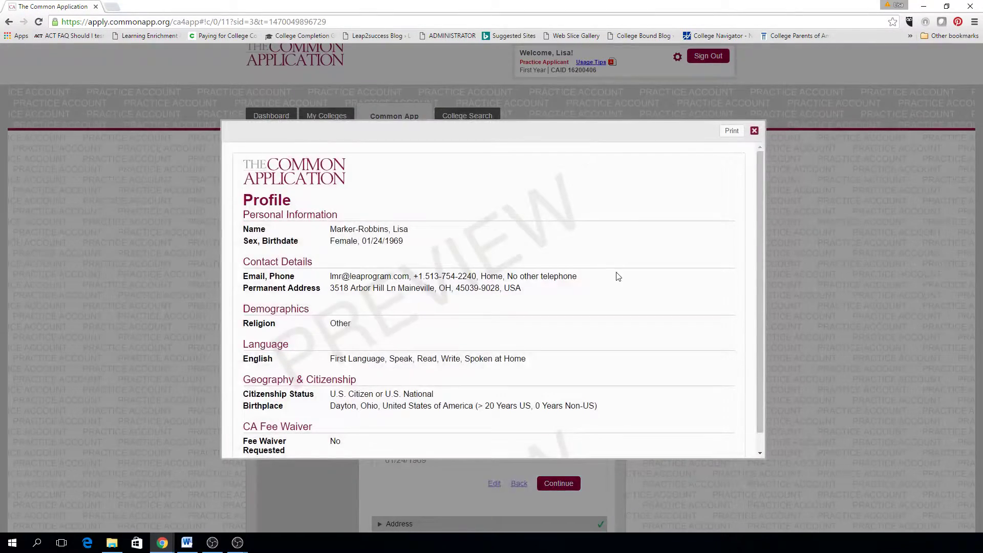
{"action": "scroll", "coordinate": [618, 276], "scroll_direction": "down", "scroll_amount": 1}
{"action": "scroll", "coordinate": [617, 275], "scroll_direction": "up", "scroll_amount": 1}
{"action": "left_click", "coordinate": [754, 131]}
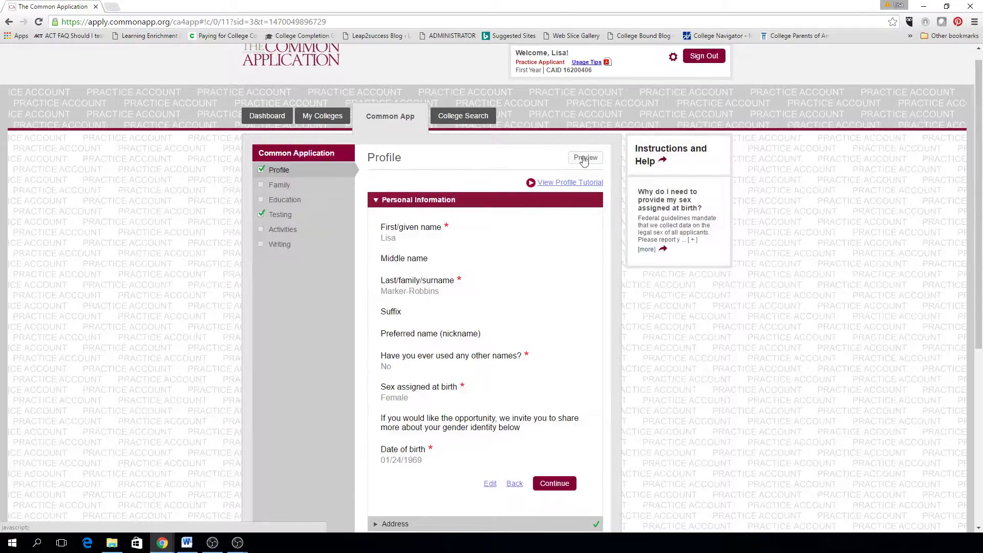
Revisit Activities and its Activity 1 form, and move on to the Writing section
{"action": "left_click", "coordinate": [277, 233]}
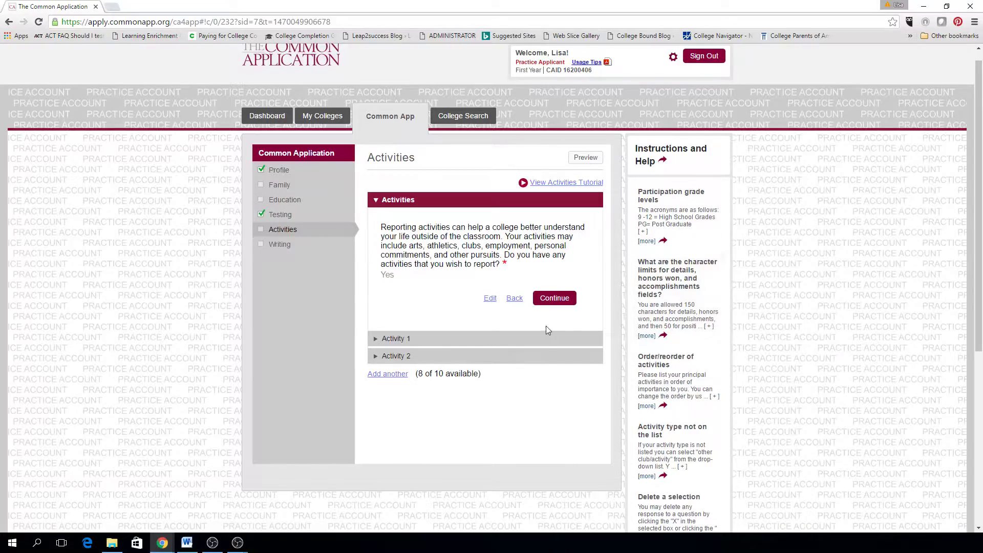
{"action": "left_click", "coordinate": [559, 301]}
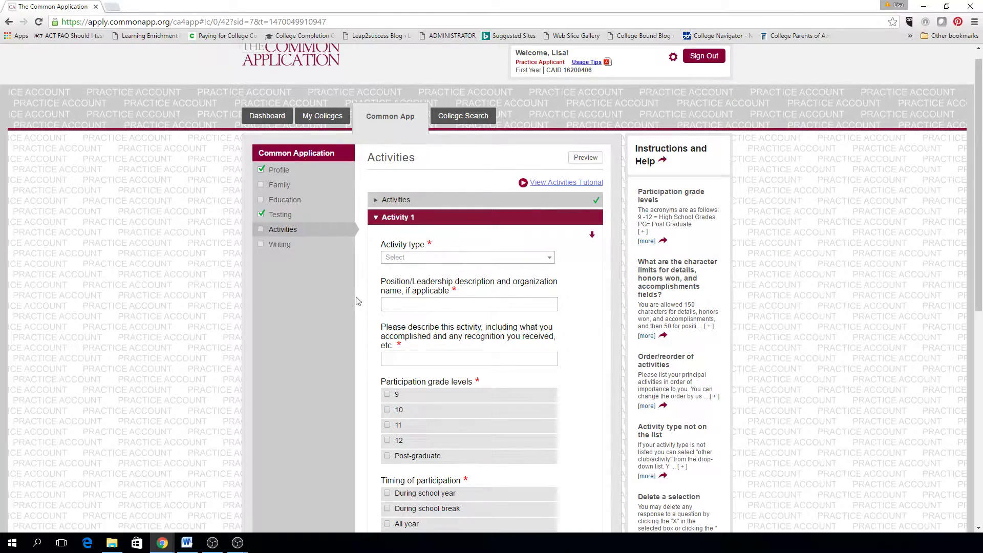
{"action": "left_click", "coordinate": [315, 248]}
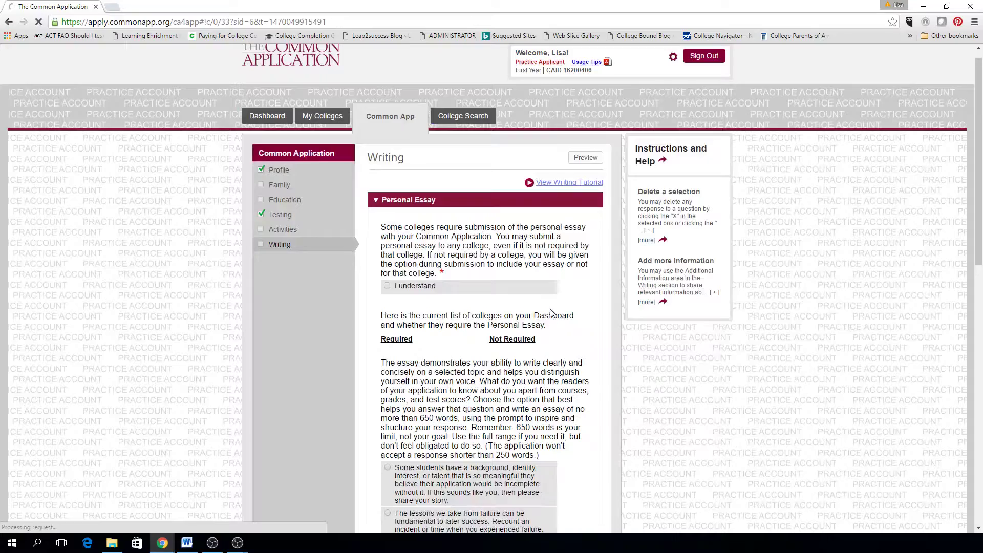
Mark I understand for the Personal Essay submission statement and read through the essay prompts
{"action": "scroll", "coordinate": [729, 383], "scroll_direction": "down", "scroll_amount": 2}
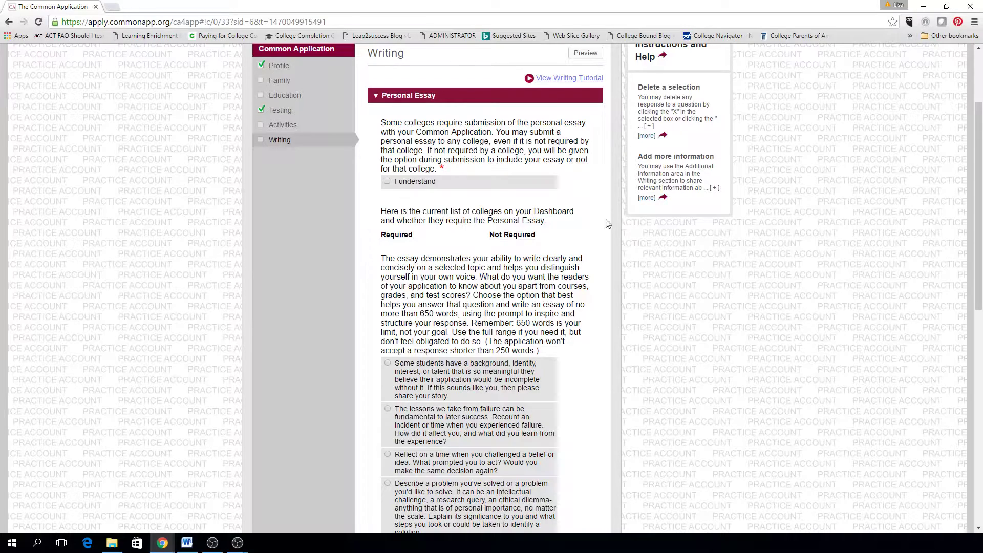
{"action": "left_click", "coordinate": [388, 182]}
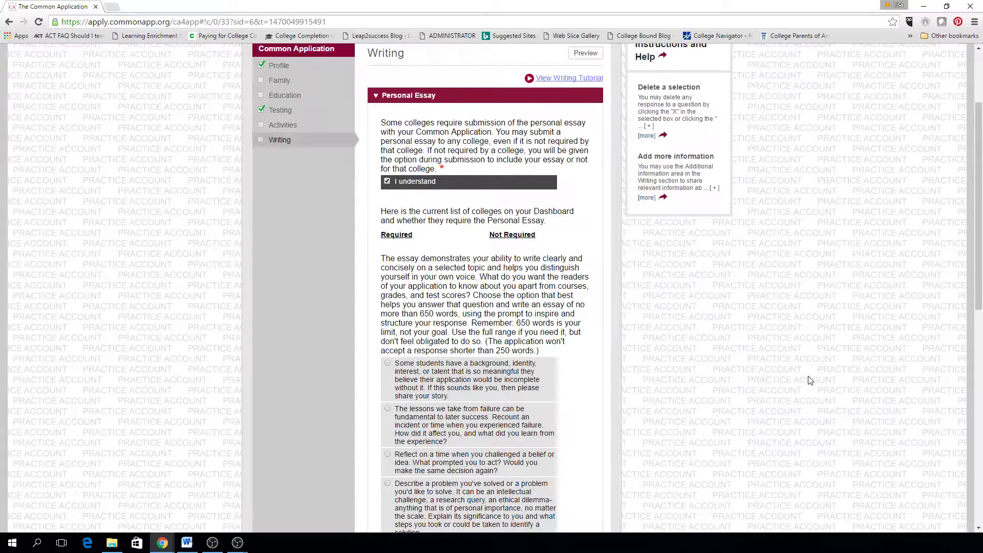
{"action": "scroll", "coordinate": [808, 380], "scroll_direction": "down", "scroll_amount": 3}
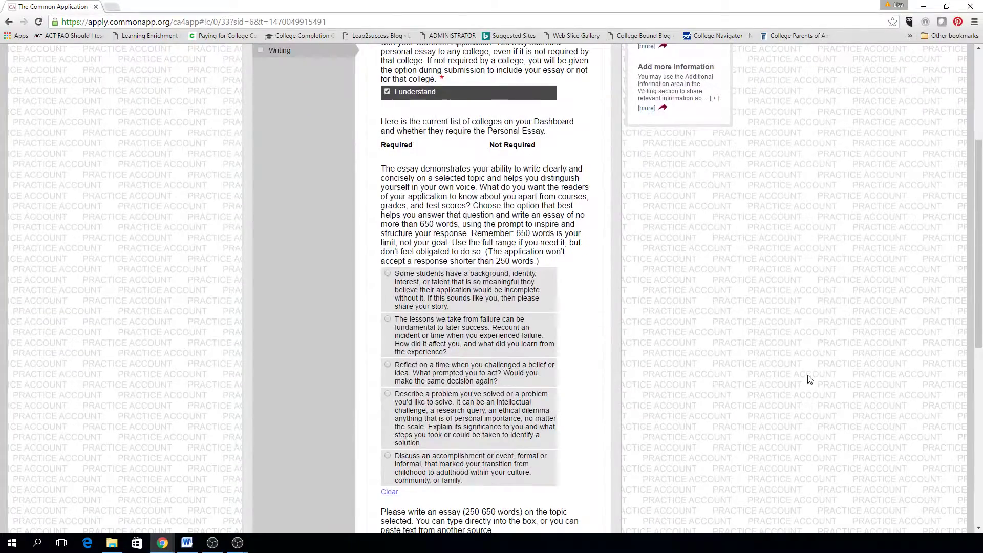
{"action": "scroll", "coordinate": [809, 379], "scroll_direction": "down", "scroll_amount": 1}
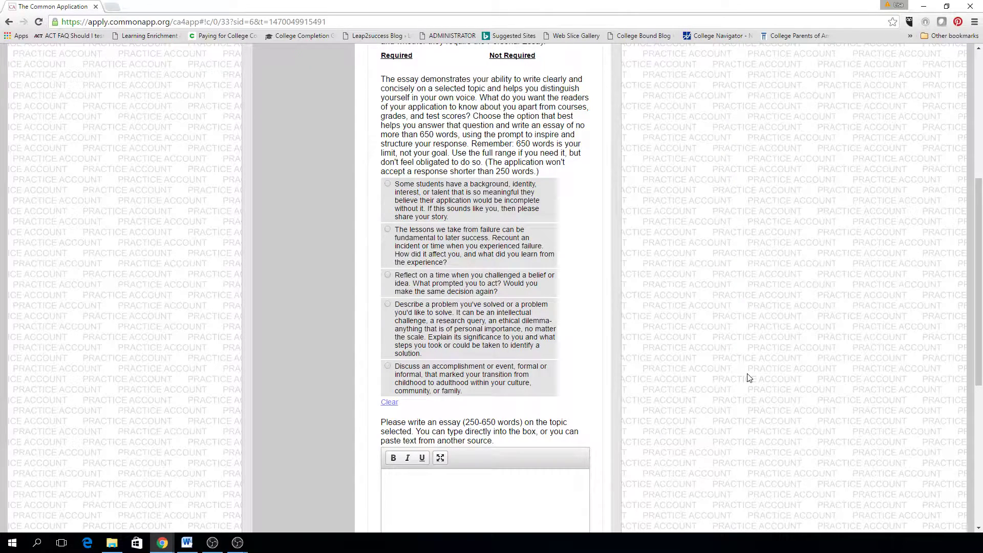
Enter "Sample essay." in the Personal Essay text box and make the word "Sample" bold
{"action": "scroll", "coordinate": [748, 377], "scroll_direction": "down", "scroll_amount": 4}
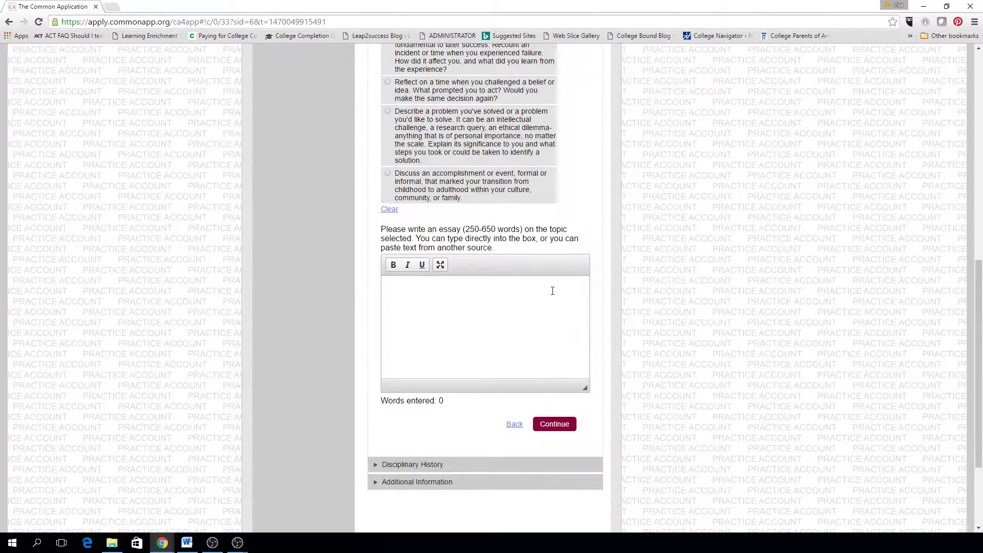
{"action": "left_click", "coordinate": [552, 290]}
{"action": "type", "text": "Samp"}
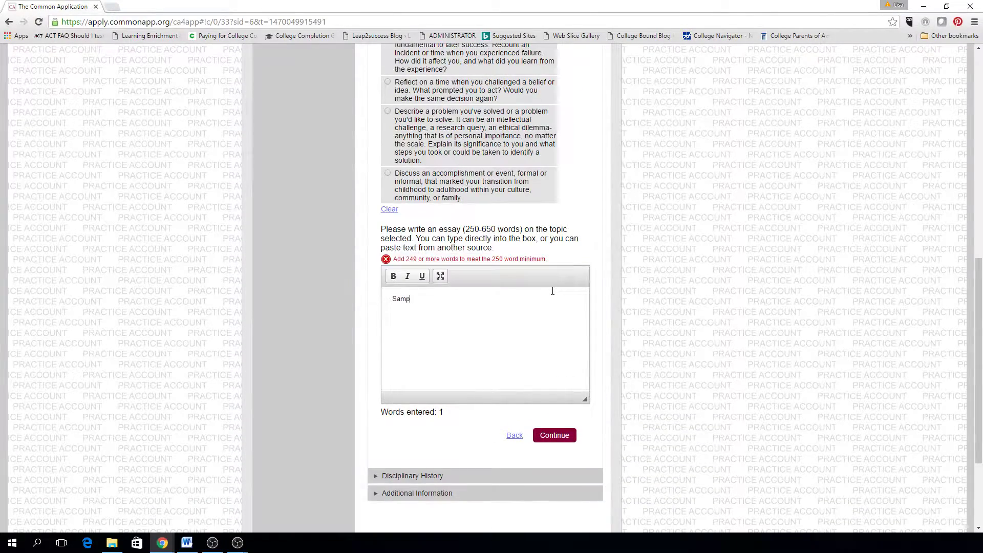
{"action": "type", "text": "le essay."}
{"action": "left_click_drag", "start_coordinate": [392, 298], "coordinate": [416, 299]}
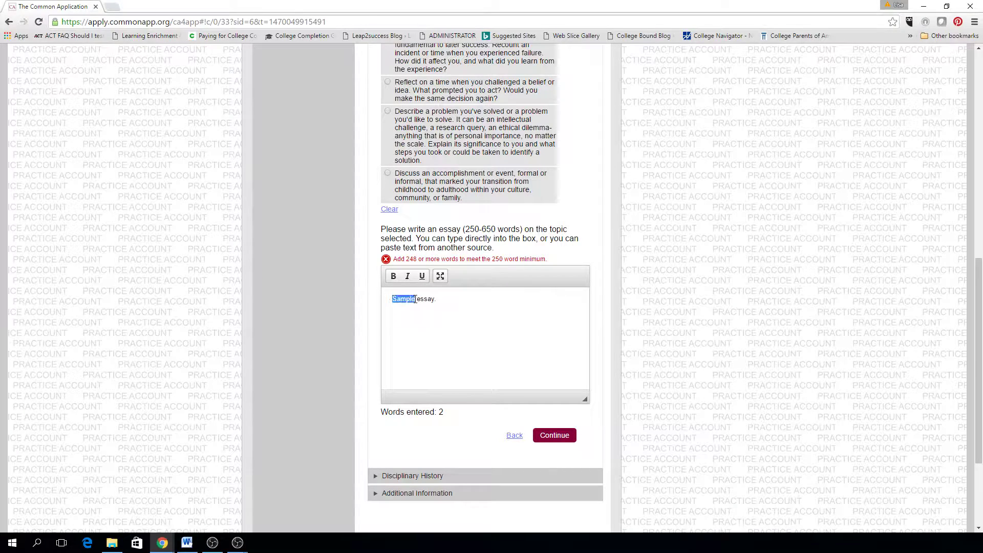
{"action": "left_click", "coordinate": [395, 276]}
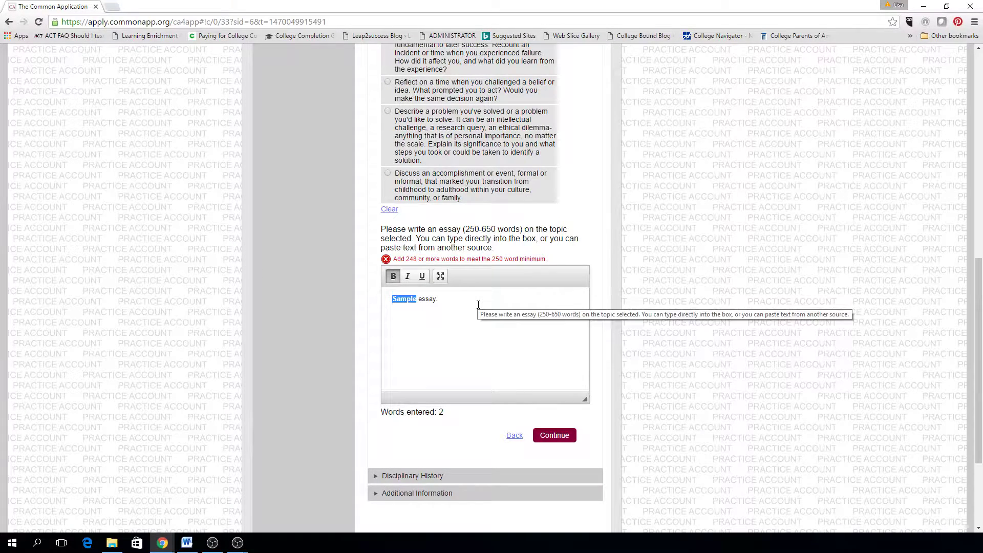
Expand the essay editor to full screen, leave it by going back a page, and reopen Writing
{"action": "left_click", "coordinate": [440, 277]}
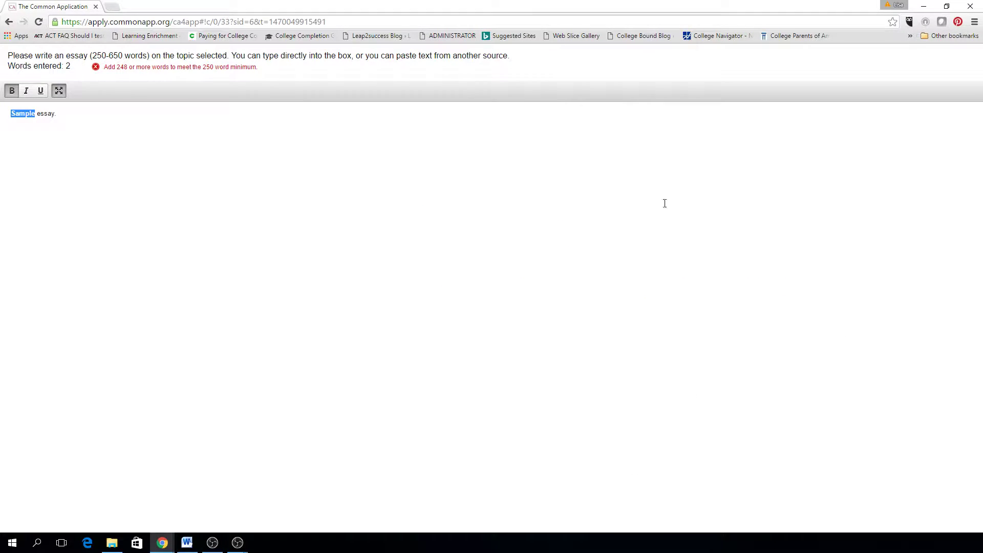
{"action": "left_click", "coordinate": [8, 22]}
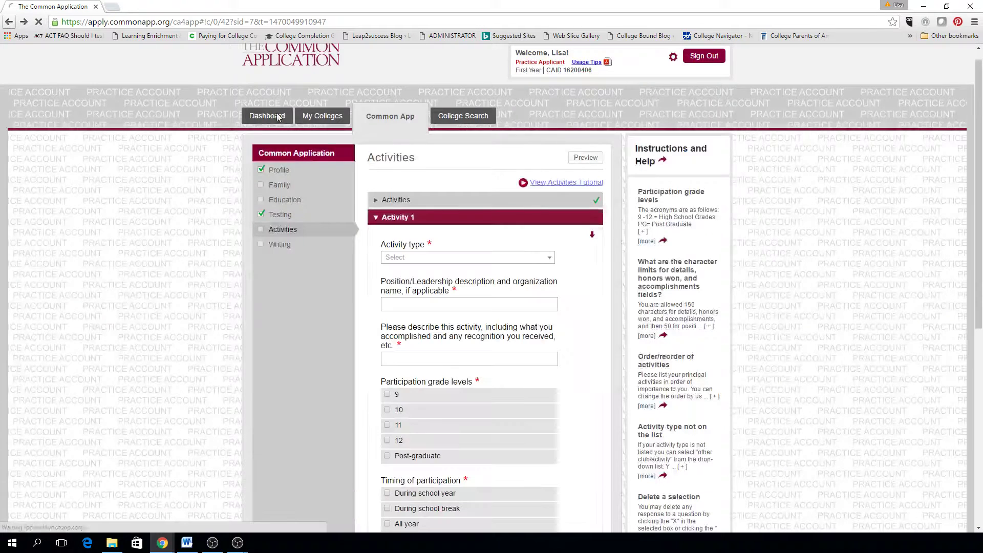
{"action": "left_click", "coordinate": [280, 244]}
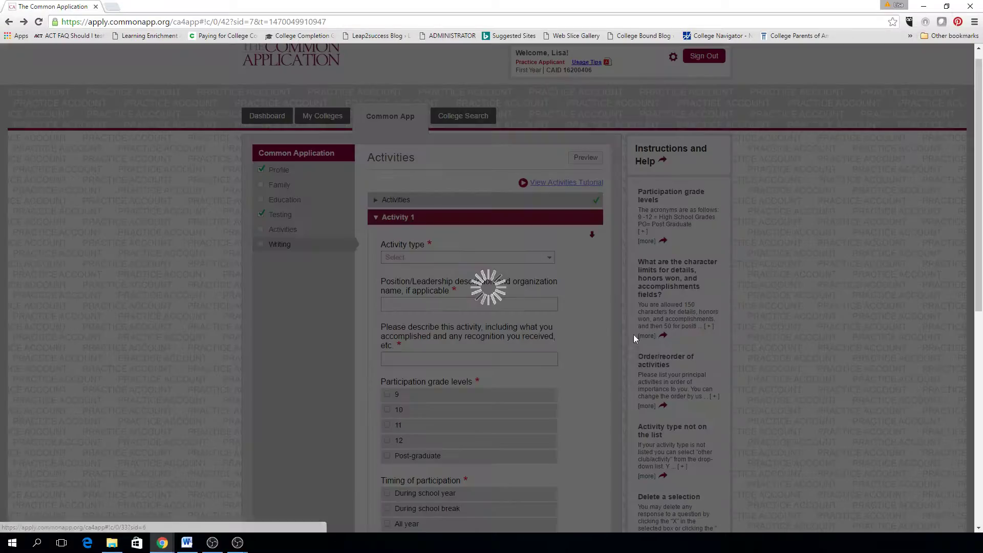
Reopen the Personal Essay for editing and choose the prompt about discussing an accomplishment or event marking the transition to adulthood
{"action": "scroll", "coordinate": [596, 355], "scroll_direction": "down", "scroll_amount": 4}
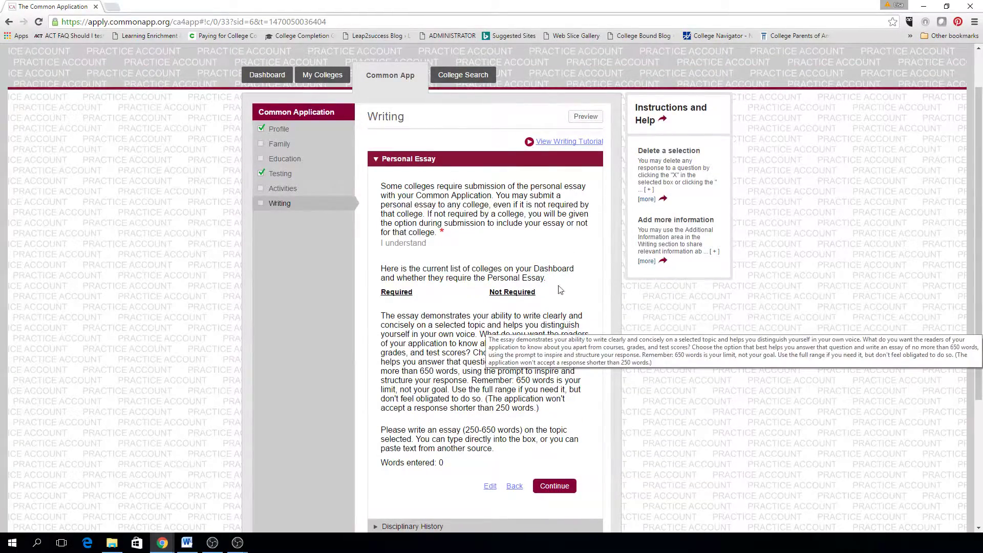
{"action": "left_click", "coordinate": [490, 488]}
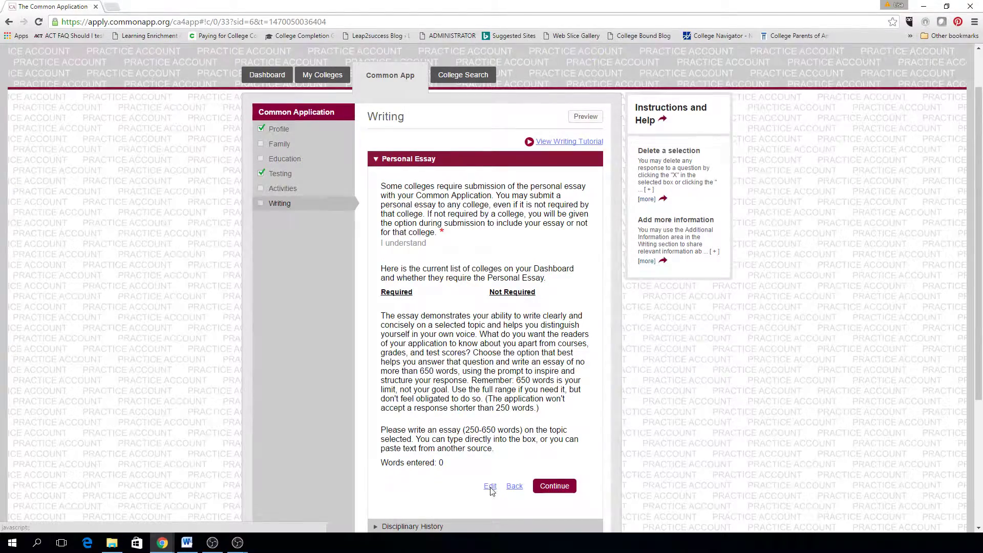
{"action": "scroll", "coordinate": [663, 415], "scroll_direction": "down", "scroll_amount": 9}
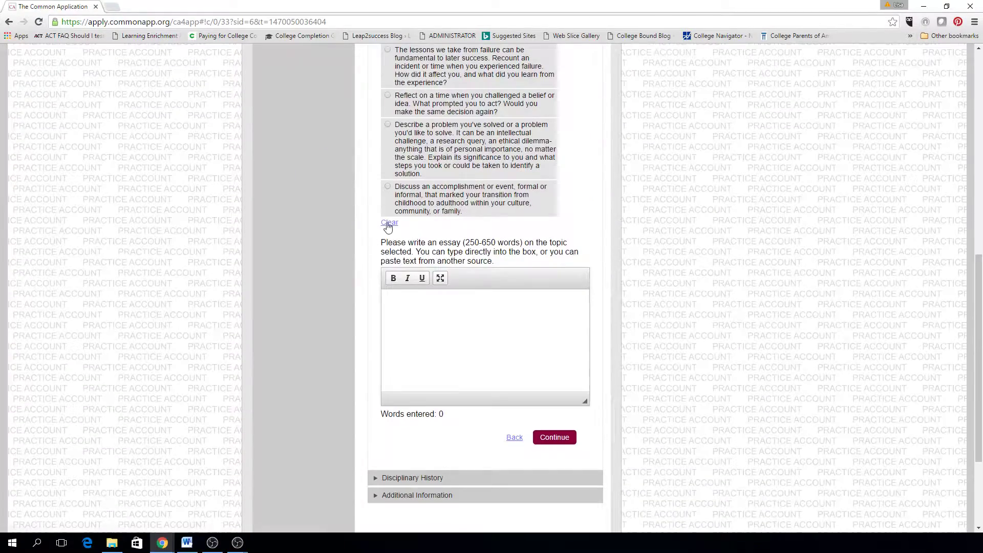
{"action": "left_click", "coordinate": [389, 189]}
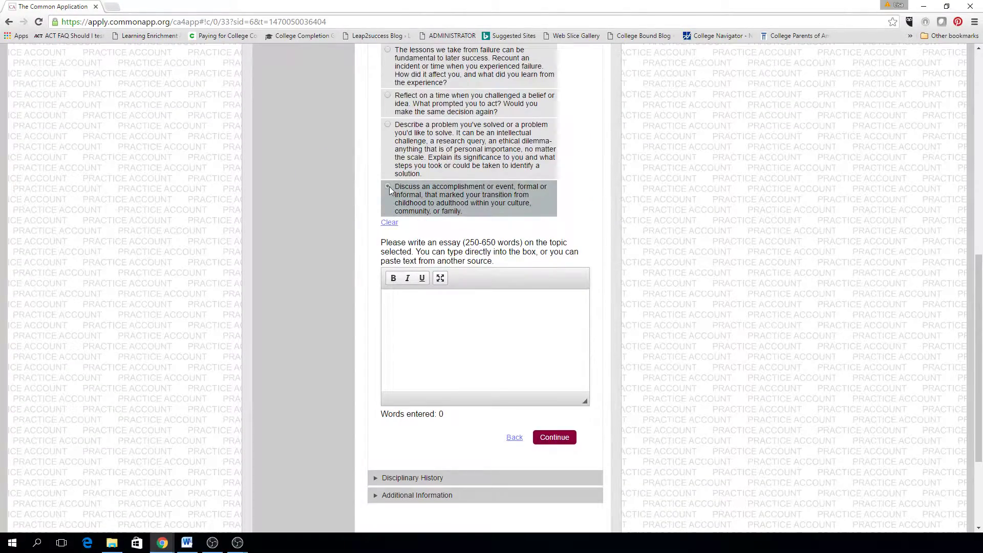
Enter "sample essay" as the essay text with "sample" in bold, and continue to Disciplinary History
{"action": "left_click", "coordinate": [550, 314]}
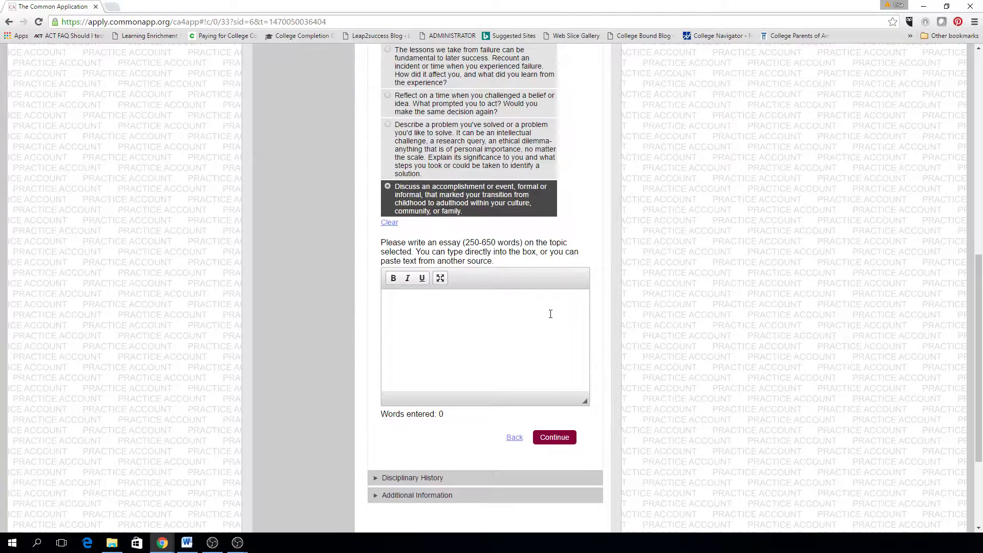
{"action": "type", "text": "sample es"}
{"action": "key", "text": "BackSpace"}
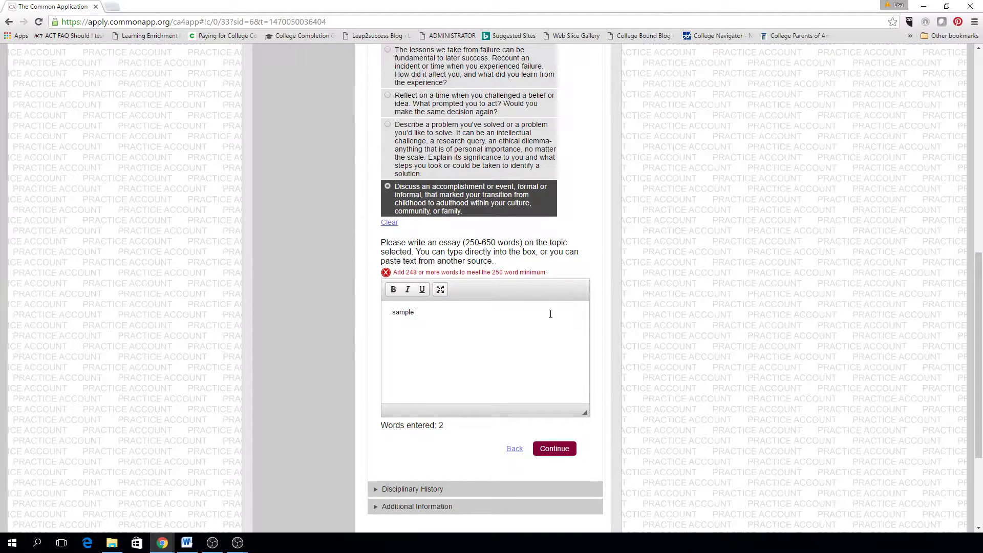
{"action": "type", "text": "essay"}
{"action": "left_click_drag", "start_coordinate": [393, 313], "coordinate": [417, 312]}
{"action": "left_click", "coordinate": [393, 289]}
{"action": "left_click", "coordinate": [562, 453]}
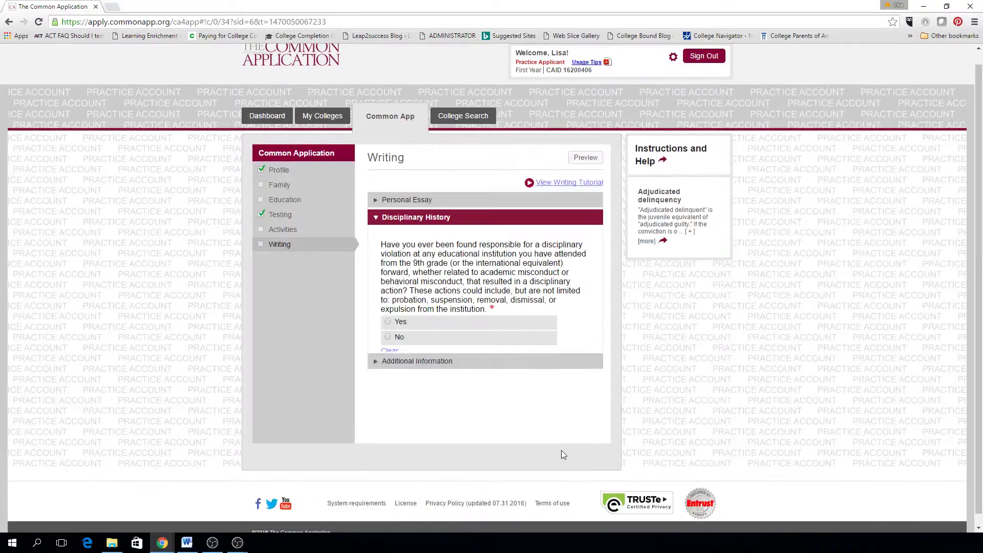
Reopen the Personal Essay section and check its selected prompt and saved essay text
{"action": "left_click", "coordinate": [399, 201]}
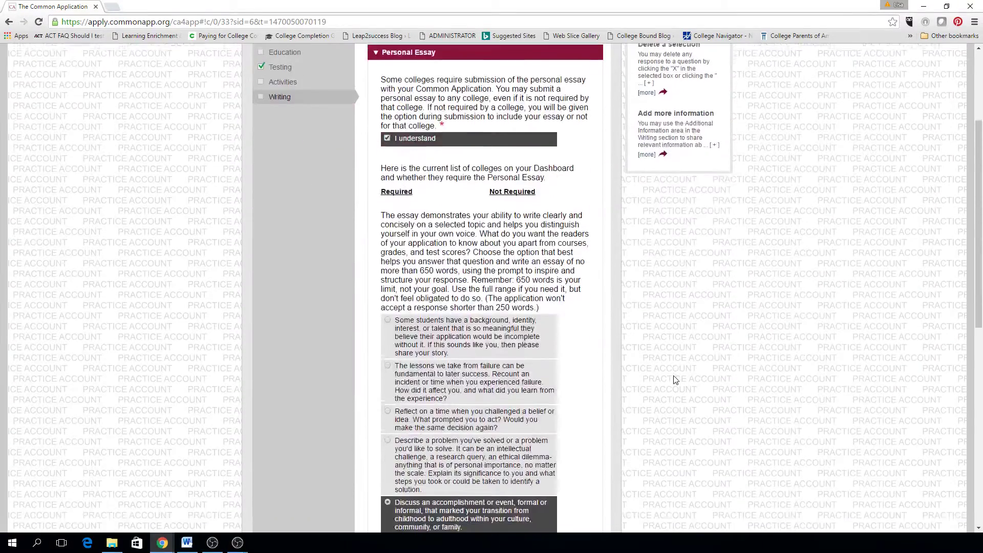
{"action": "scroll", "coordinate": [673, 379], "scroll_direction": "down", "scroll_amount": 5}
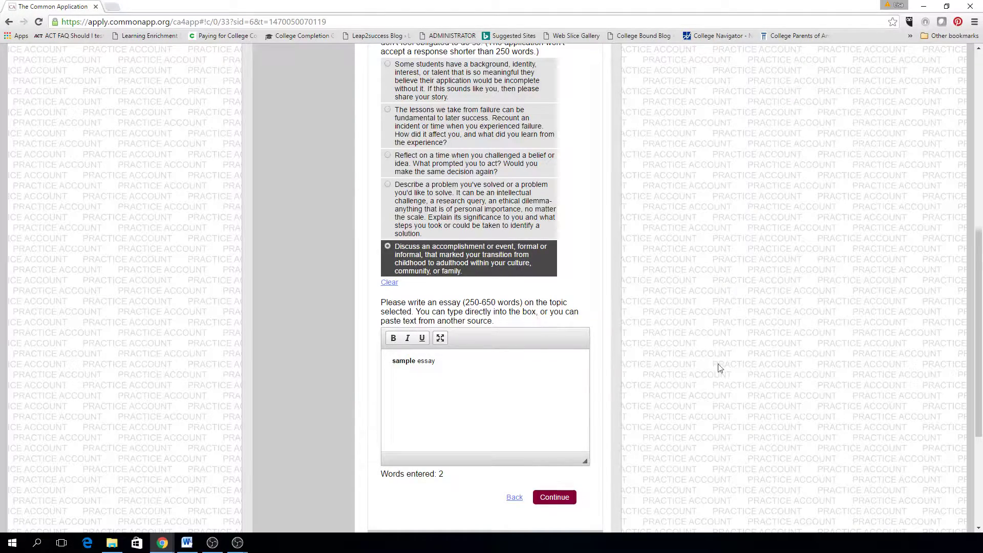
Move on to Disciplinary History, answer No to both the school violation and criminal conviction questions, and continue to Additional Information
{"action": "scroll", "coordinate": [717, 368], "scroll_direction": "down", "scroll_amount": 3}
{"action": "left_click", "coordinate": [438, 369]}
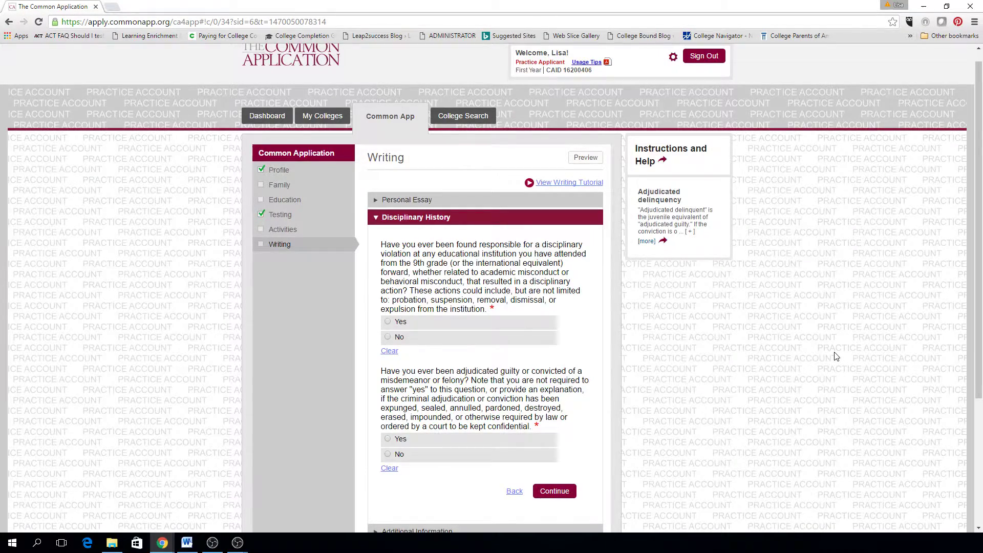
{"action": "scroll", "coordinate": [835, 357], "scroll_direction": "down", "scroll_amount": 2}
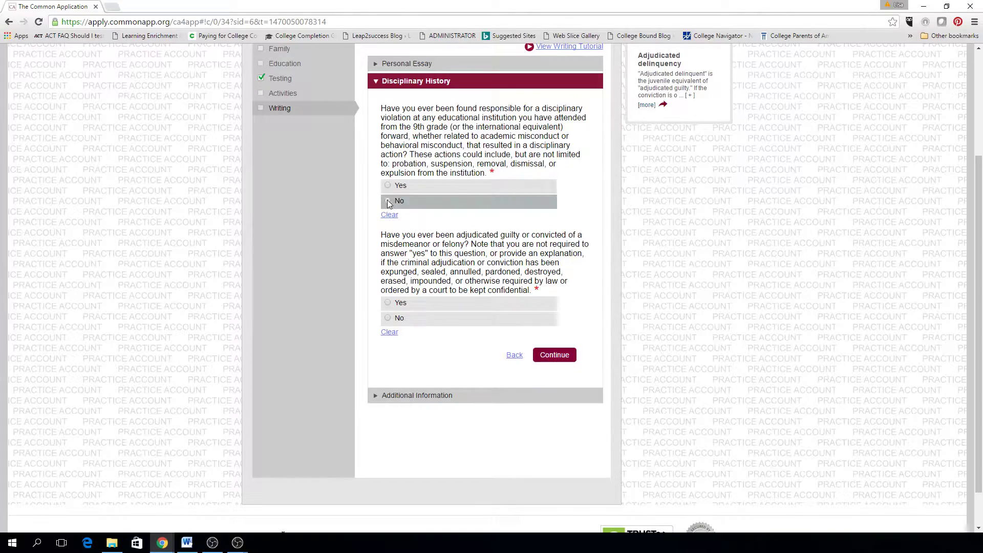
{"action": "left_click", "coordinate": [387, 201]}
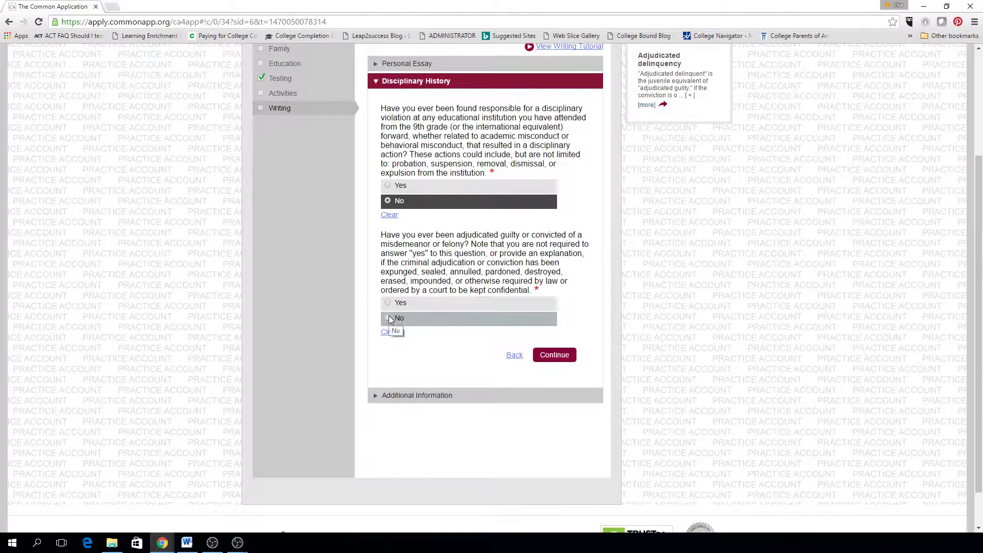
{"action": "left_click", "coordinate": [389, 319]}
{"action": "left_click", "coordinate": [571, 356]}
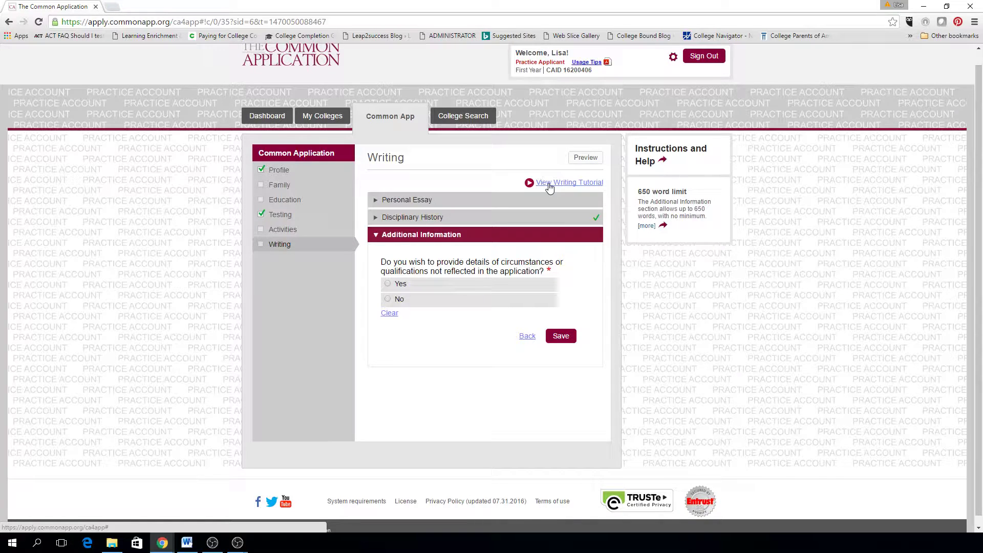
Answer Yes to providing additional information, enter "sample" as the text, and save the section
{"action": "left_click", "coordinate": [388, 285]}
{"action": "scroll", "coordinate": [642, 362], "scroll_direction": "down", "scroll_amount": 2}
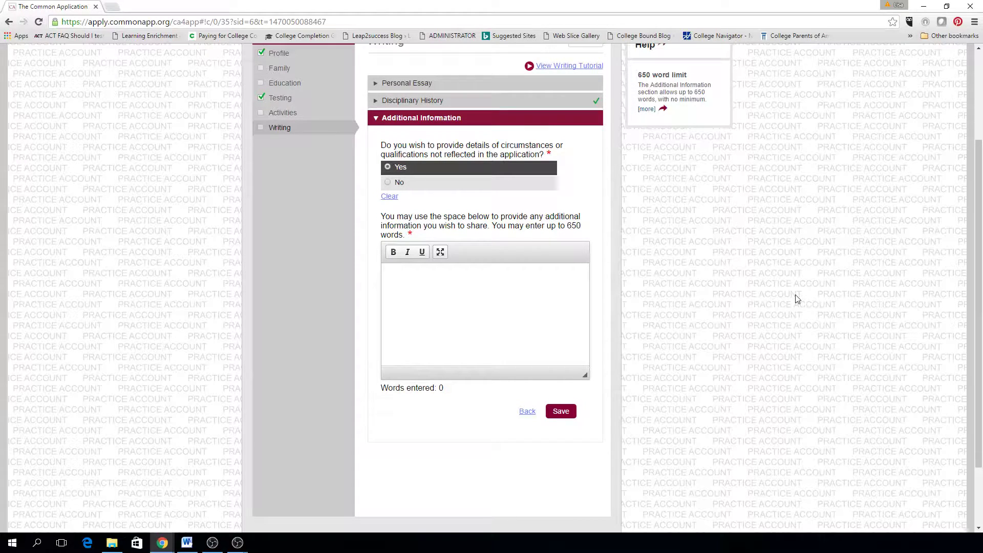
{"action": "left_click", "coordinate": [560, 287]}
{"action": "type", "text": "sample"}
{"action": "left_click", "coordinate": [570, 417]}
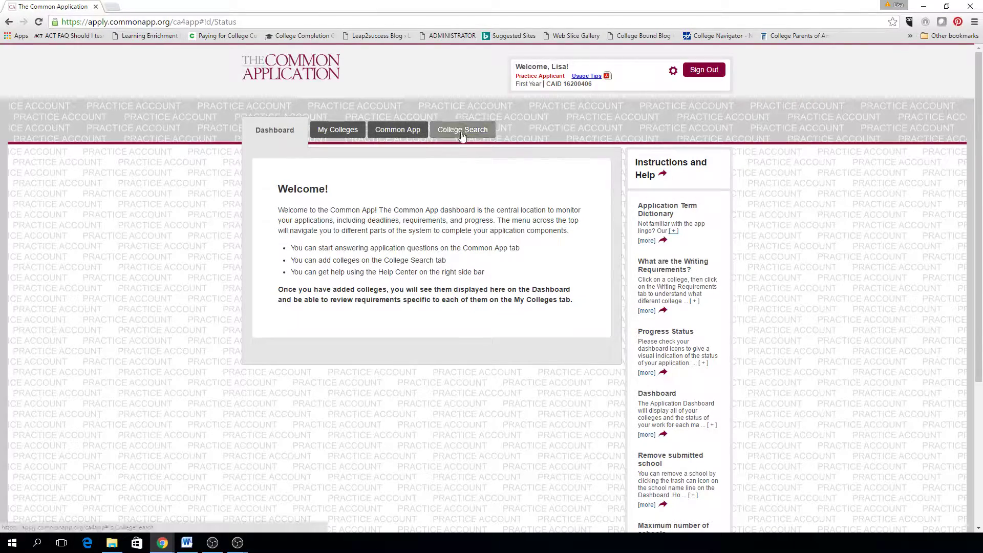
Reopen the Common App application and check which sections and Profile subsections are marked complete
{"action": "left_click", "coordinate": [404, 132]}
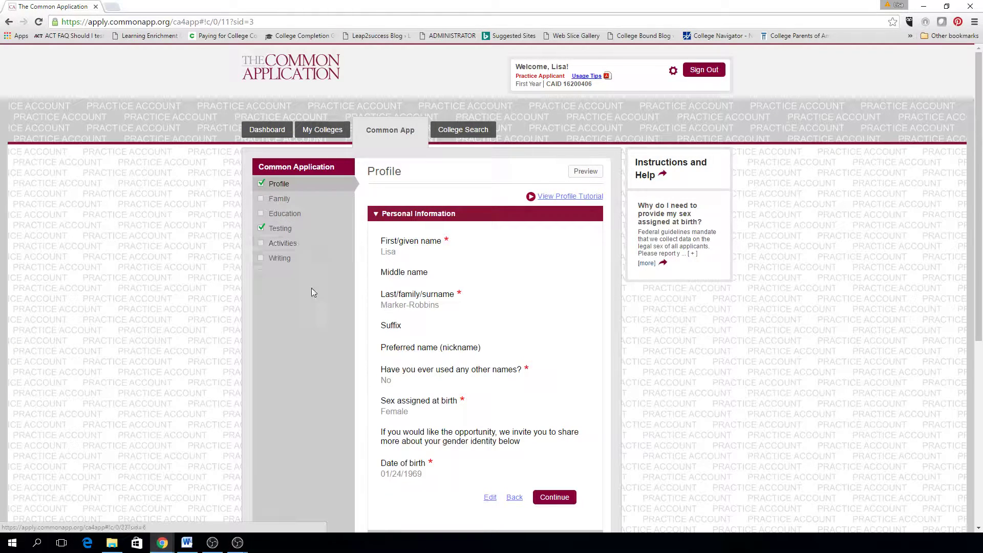
{"action": "scroll", "coordinate": [311, 294], "scroll_direction": "down", "scroll_amount": 3}
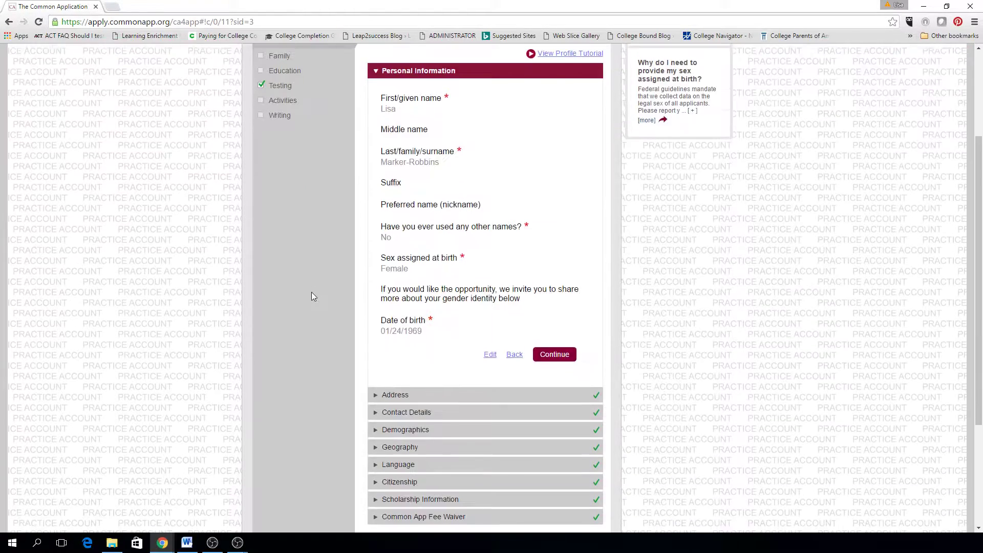
{"action": "scroll", "coordinate": [308, 284], "scroll_direction": "up", "scroll_amount": 2}
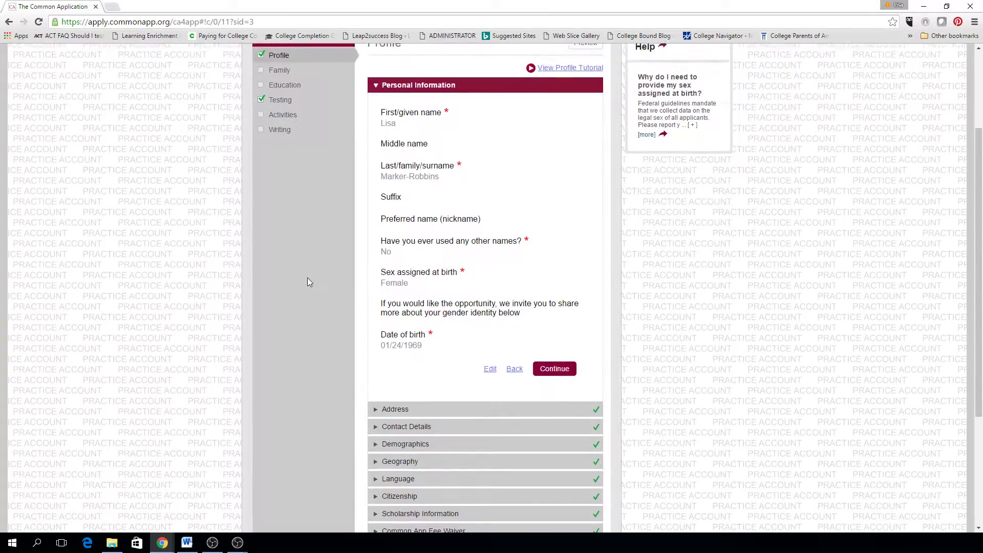
{"action": "scroll", "coordinate": [307, 278], "scroll_direction": "up", "scroll_amount": 1}
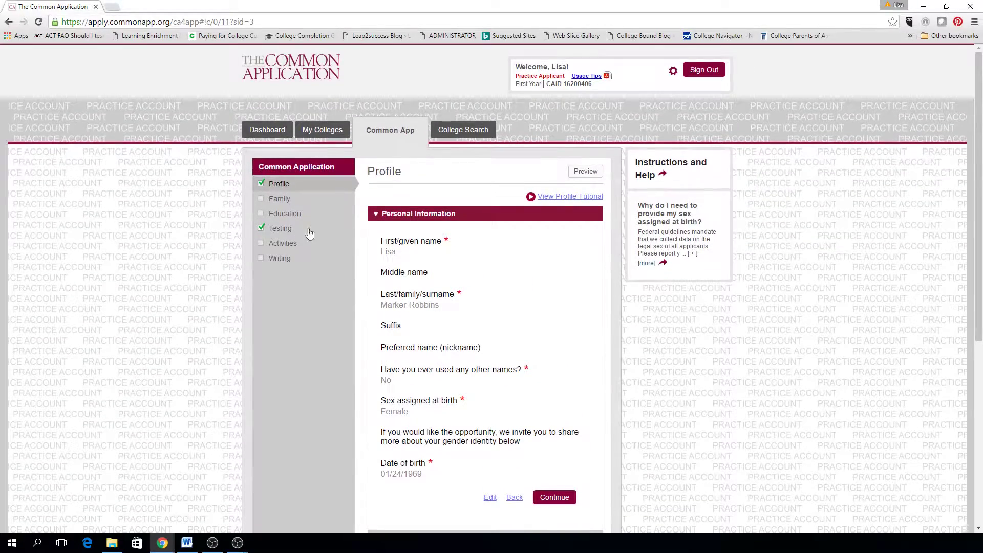
Sign out of the account, dismiss the unsupported browser notice, and sign back in with the prefilled credentials
{"action": "left_click", "coordinate": [699, 74]}
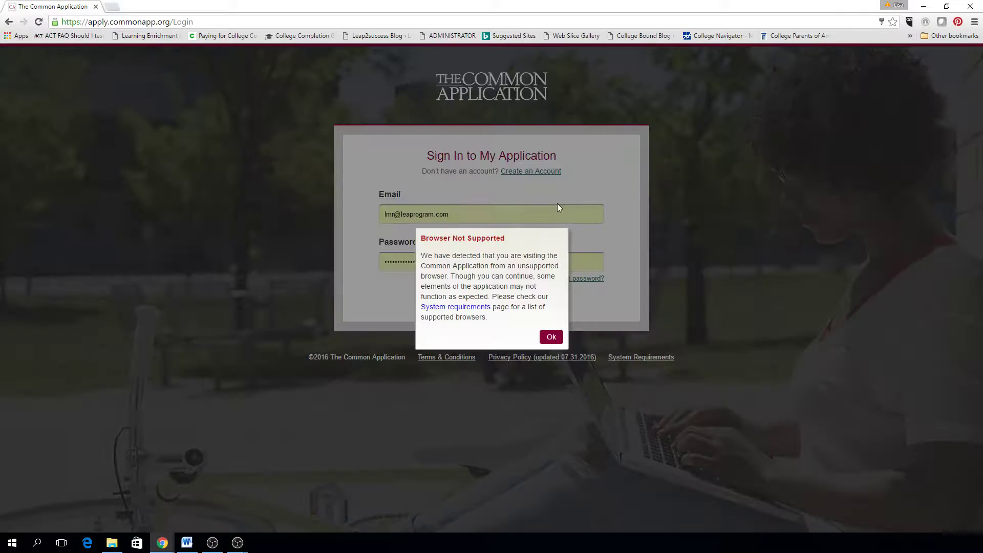
{"action": "left_click", "coordinate": [550, 337]}
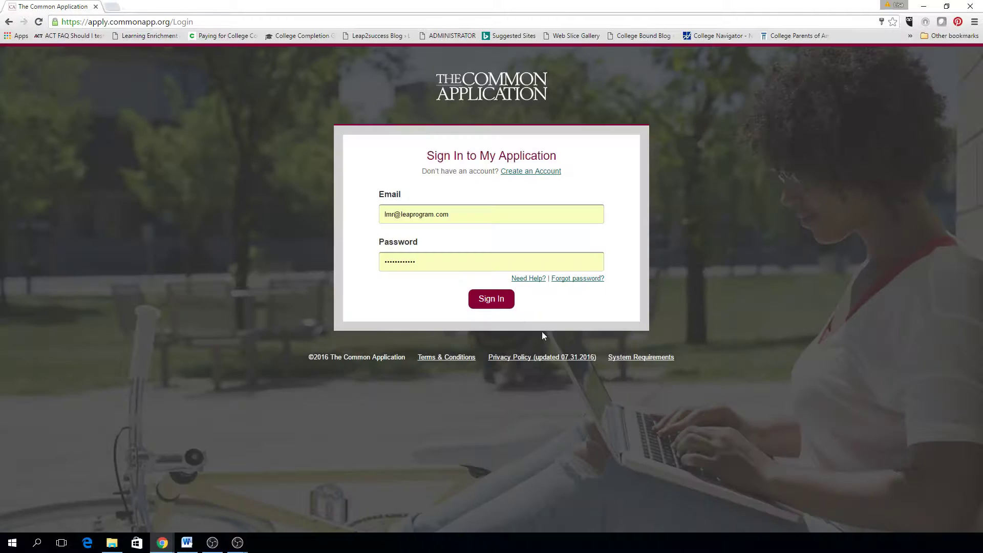
{"action": "left_click", "coordinate": [493, 301]}
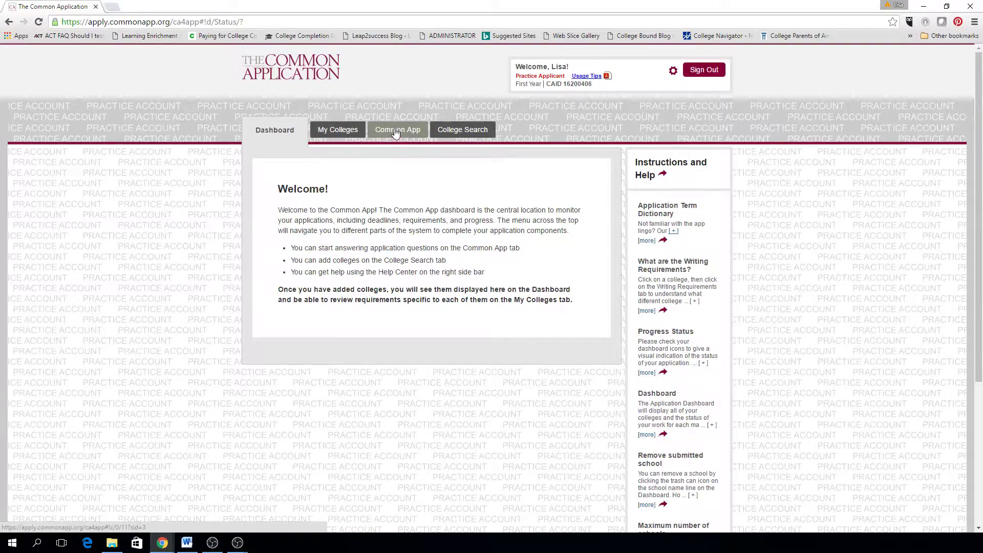
Return to the Common App Profile and look over its saved answers after signing back in
{"action": "left_click", "coordinate": [395, 131]}
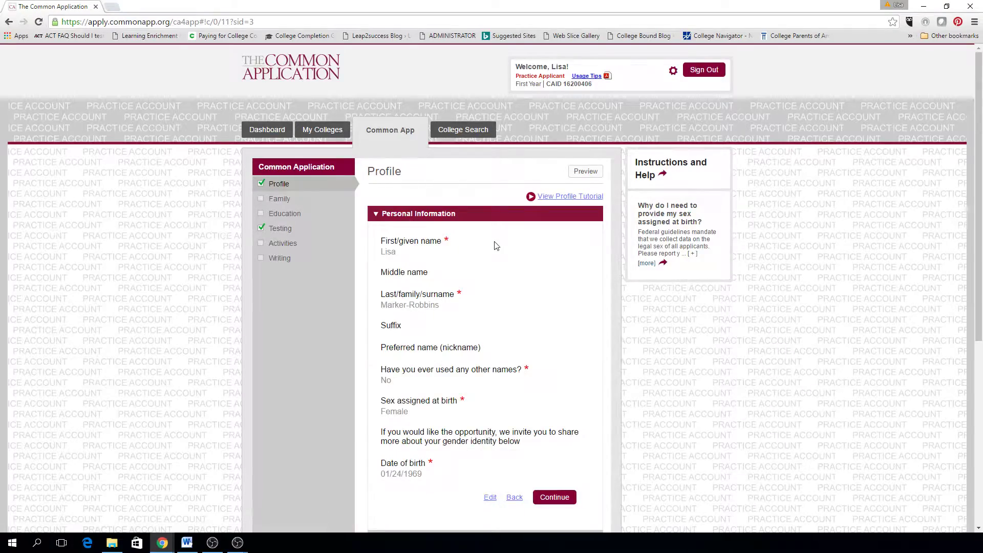
{"action": "scroll", "coordinate": [494, 246], "scroll_direction": "down", "scroll_amount": 6}
{"action": "scroll", "coordinate": [494, 244], "scroll_direction": "up", "scroll_amount": 6}
View the My Colleges page, and search the college list for "Ohio State University"
{"action": "left_click", "coordinate": [331, 131]}
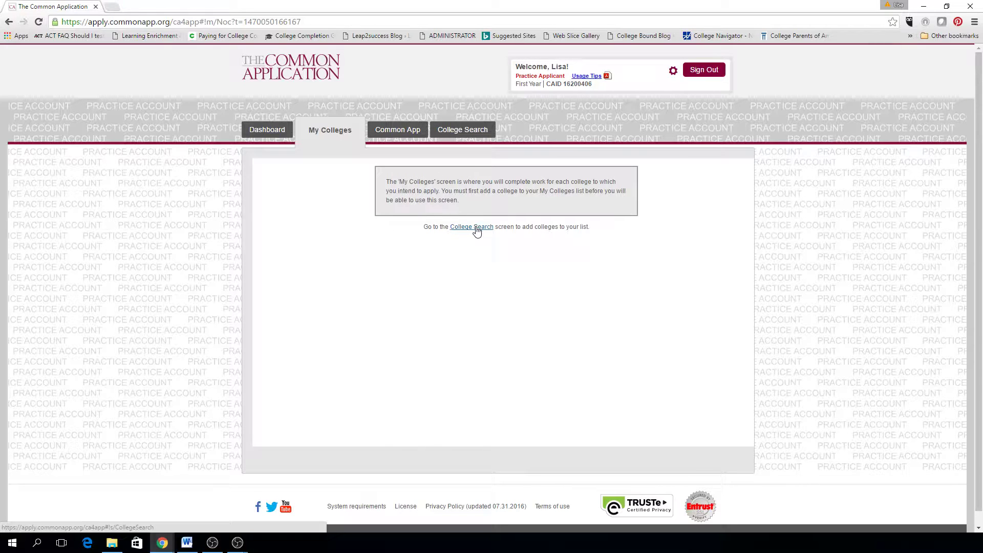
{"action": "left_click", "coordinate": [464, 130]}
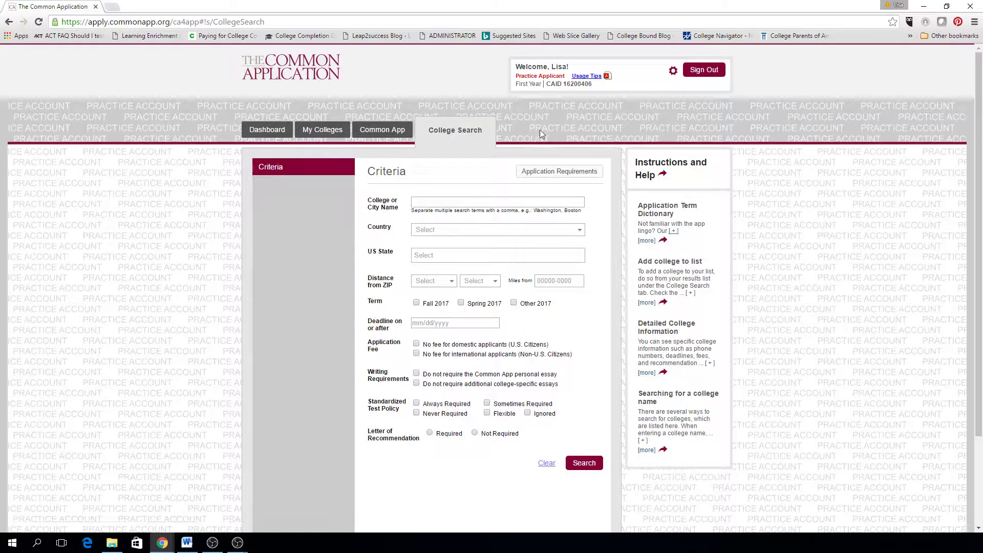
{"action": "left_click", "coordinate": [497, 200]}
{"action": "type", "text": "Ohio State University"}
{"action": "left_click", "coordinate": [580, 462]}
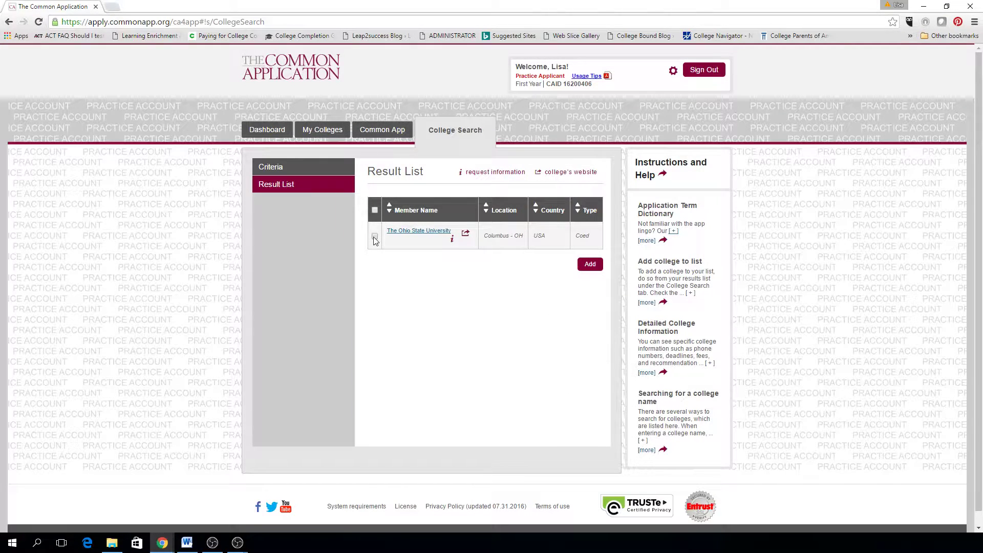
Review The Ohio State University's deadlines, fees and requirements, add it to My Colleges, and open that list
{"action": "left_click", "coordinate": [407, 232]}
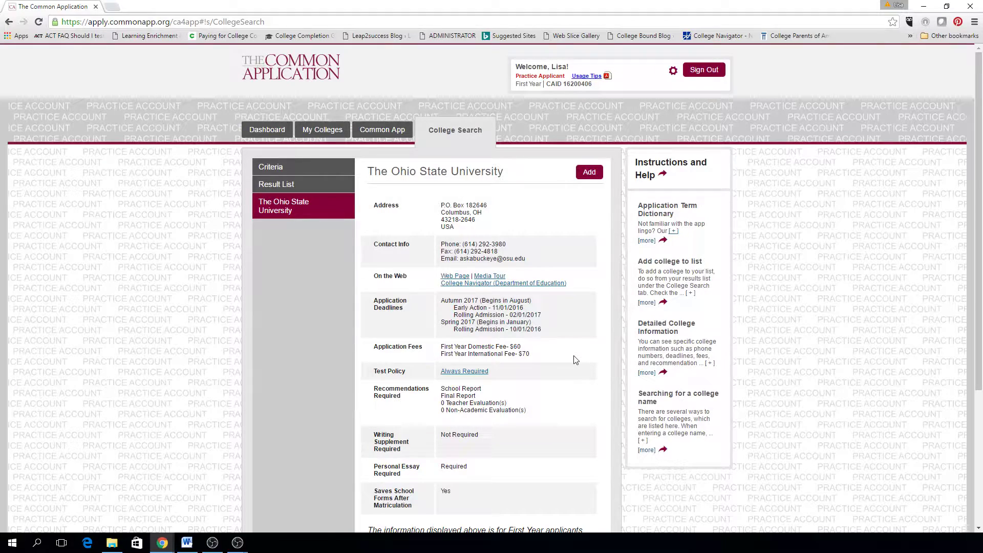
{"action": "scroll", "coordinate": [575, 358], "scroll_direction": "down", "scroll_amount": 2}
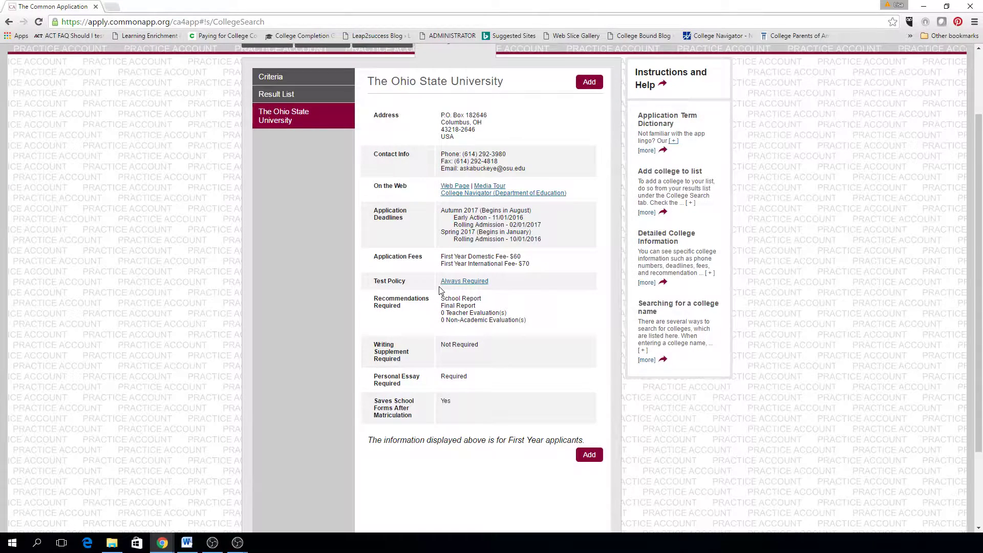
{"action": "left_click", "coordinate": [588, 83]}
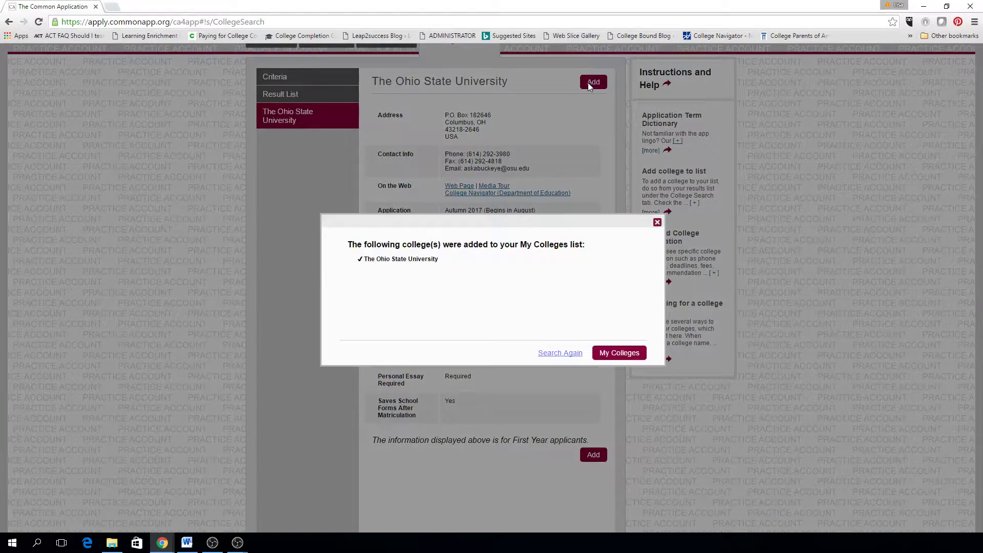
{"action": "left_click", "coordinate": [620, 353]}
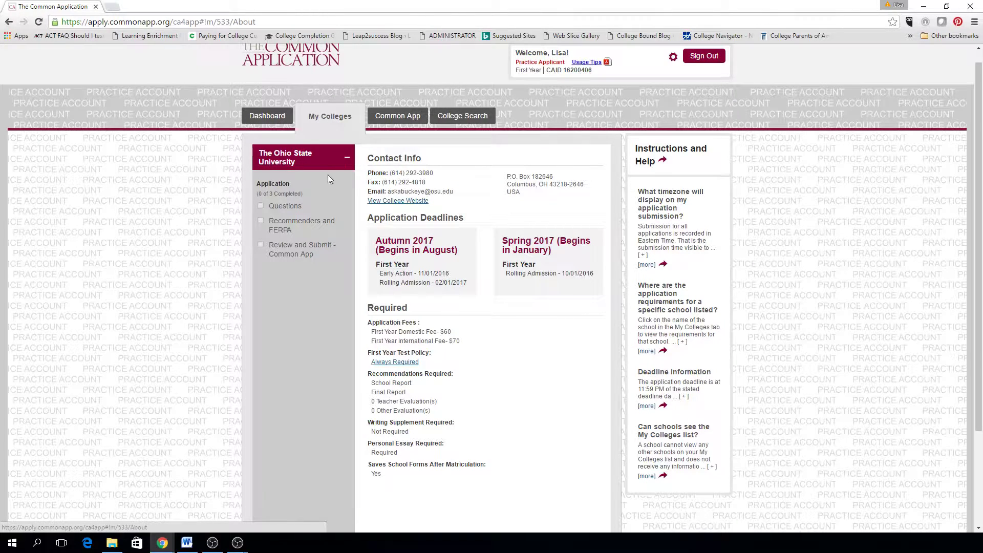
Look through the General and Academics parts of The Ohio State University's questions
{"action": "left_click", "coordinate": [275, 209]}
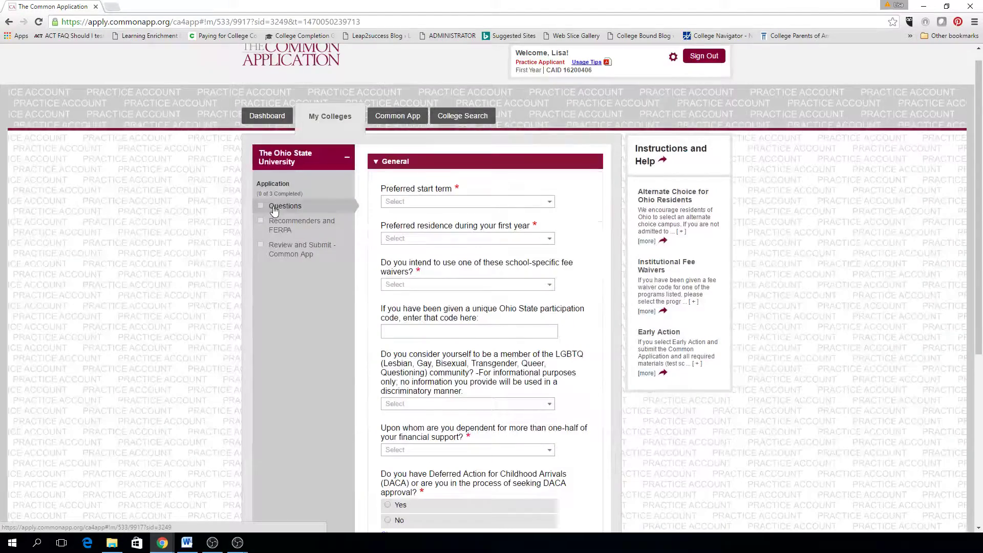
{"action": "scroll", "coordinate": [552, 215], "scroll_direction": "down", "scroll_amount": 1}
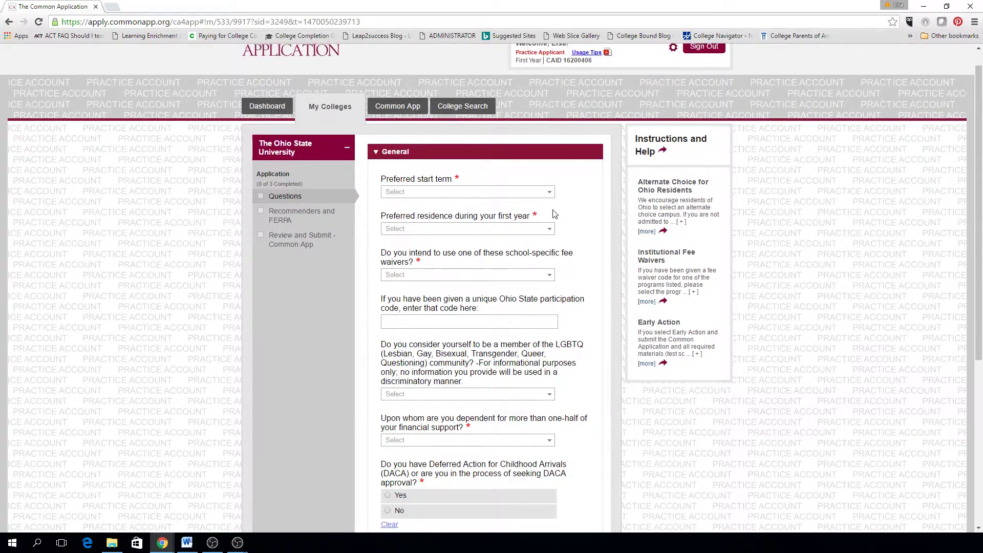
{"action": "scroll", "coordinate": [573, 245], "scroll_direction": "down", "scroll_amount": 1}
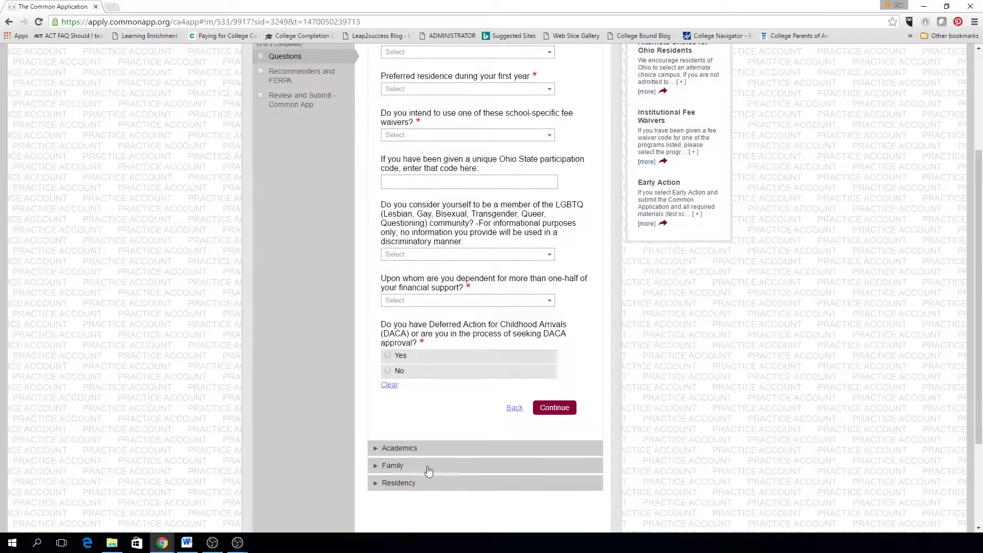
{"action": "left_click", "coordinate": [387, 448]}
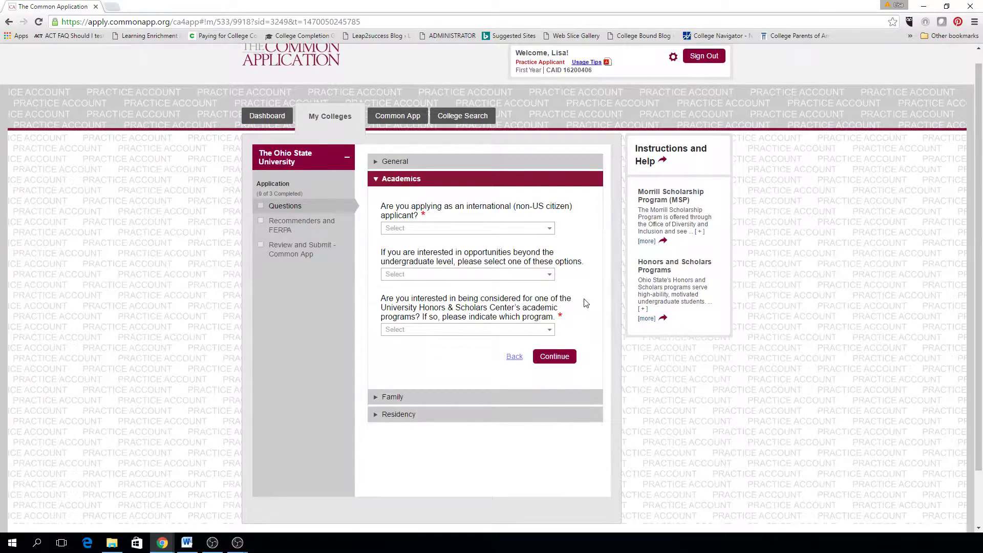
Answer No to siblings applying and Yes to qualifying for in-state tuition, and continue to Parent/Legal Guardian Residency
{"action": "left_click", "coordinate": [396, 402]}
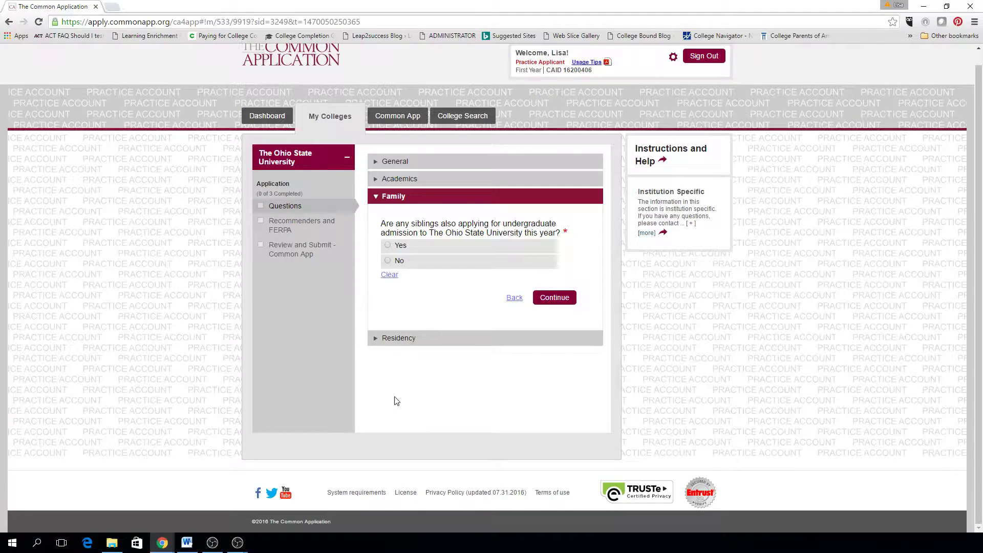
{"action": "left_click", "coordinate": [387, 261]}
{"action": "left_click", "coordinate": [555, 298]}
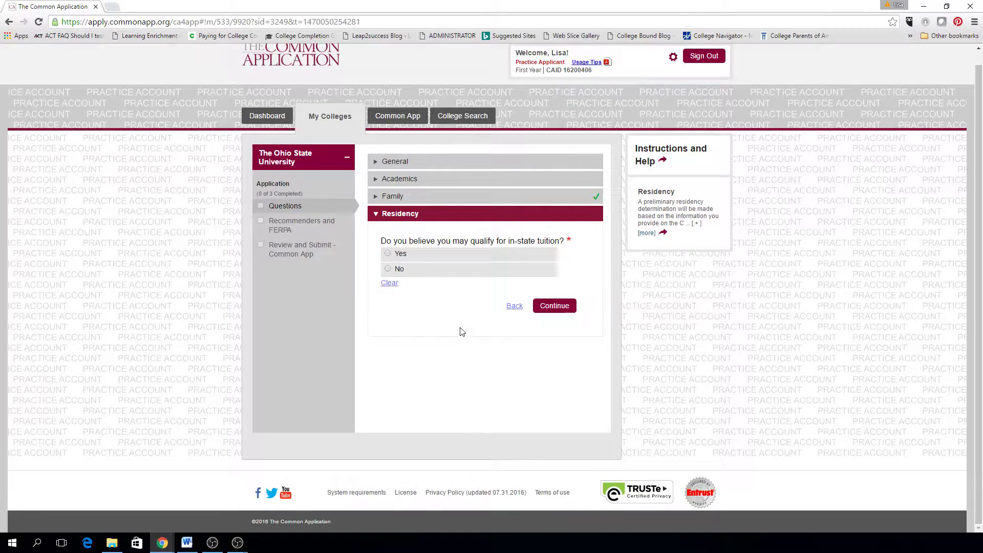
{"action": "left_click", "coordinate": [388, 254]}
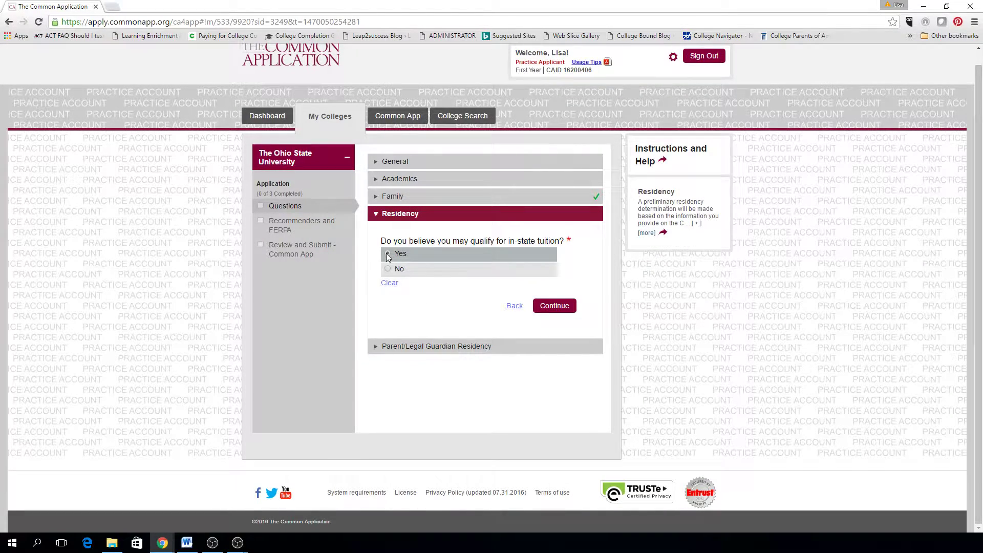
{"action": "left_click", "coordinate": [556, 305]}
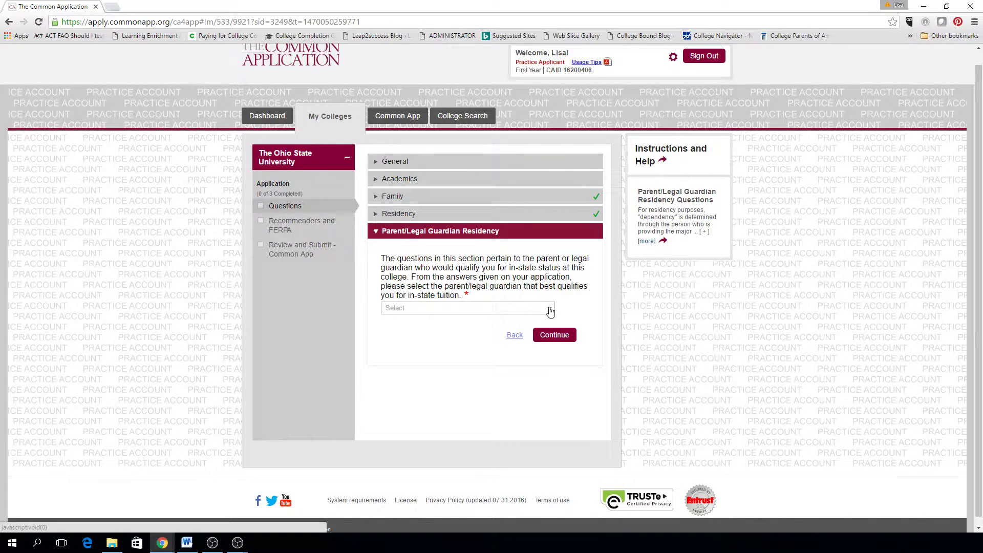
Check what Ohio State's Recommenders and FERPA page and its Review and Submit page require
{"action": "left_click", "coordinate": [319, 230]}
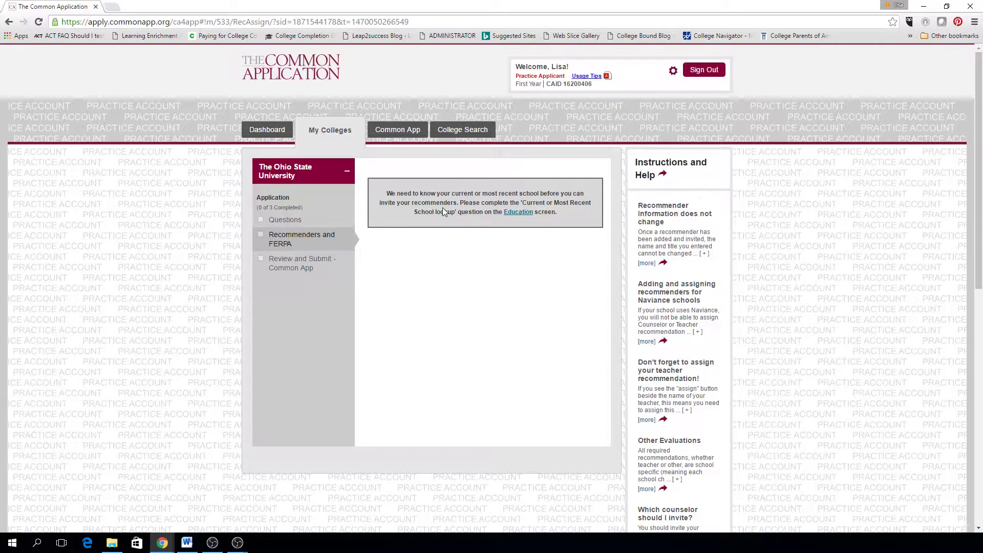
{"action": "left_click", "coordinate": [305, 262]}
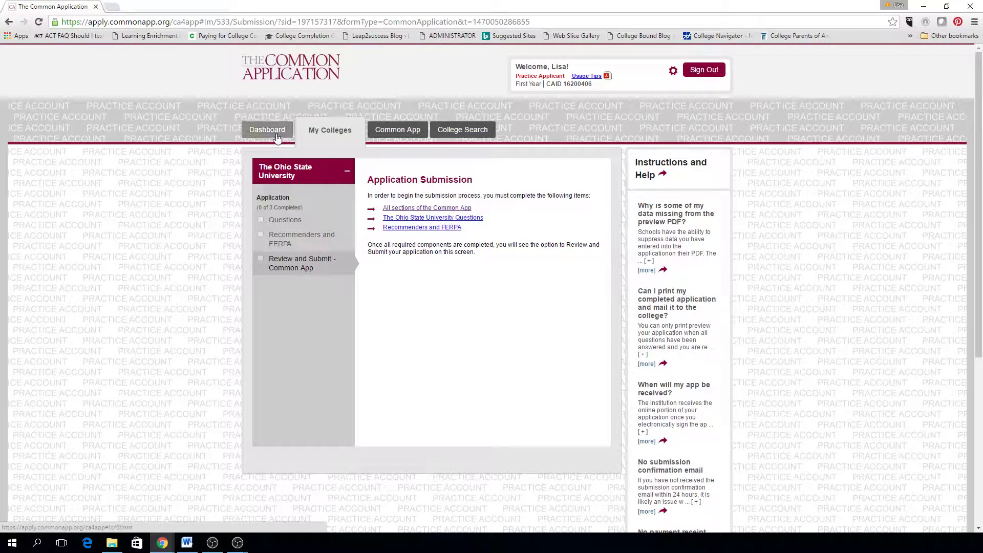
Return to College Search and search for "university of alabama"
{"action": "left_click", "coordinate": [441, 132]}
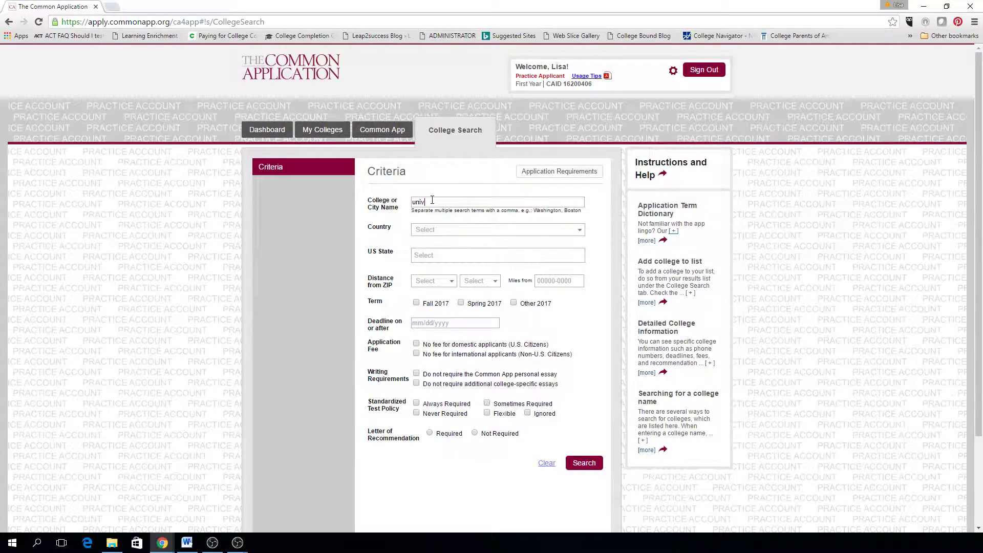
{"action": "left_click", "coordinate": [432, 200]}
{"action": "type", "text": "university of alabama"}
{"action": "key", "text": "Return"}
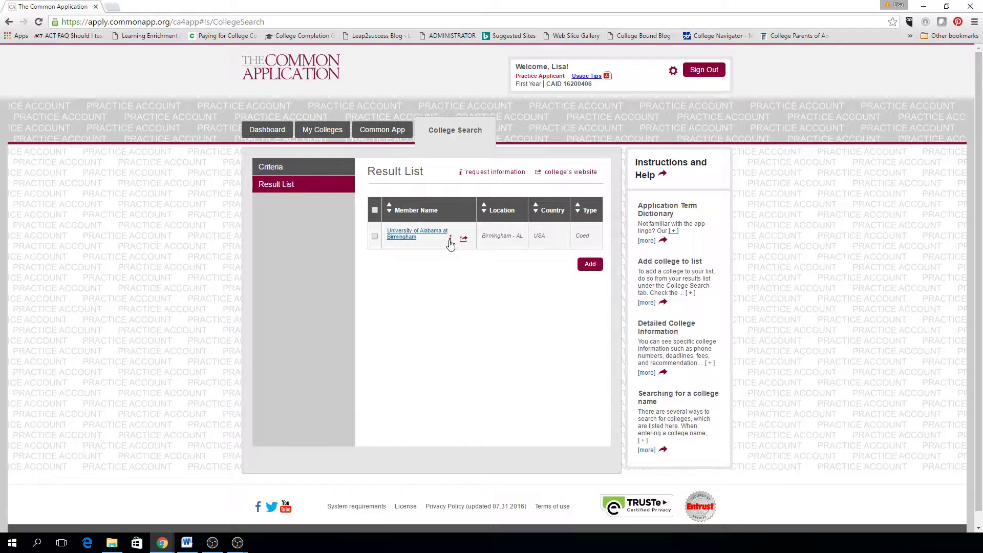
Add University of Alabama at Birmingham to My Colleges and show the college list on the Dashboard
{"action": "left_click", "coordinate": [374, 236]}
{"action": "left_click", "coordinate": [594, 268]}
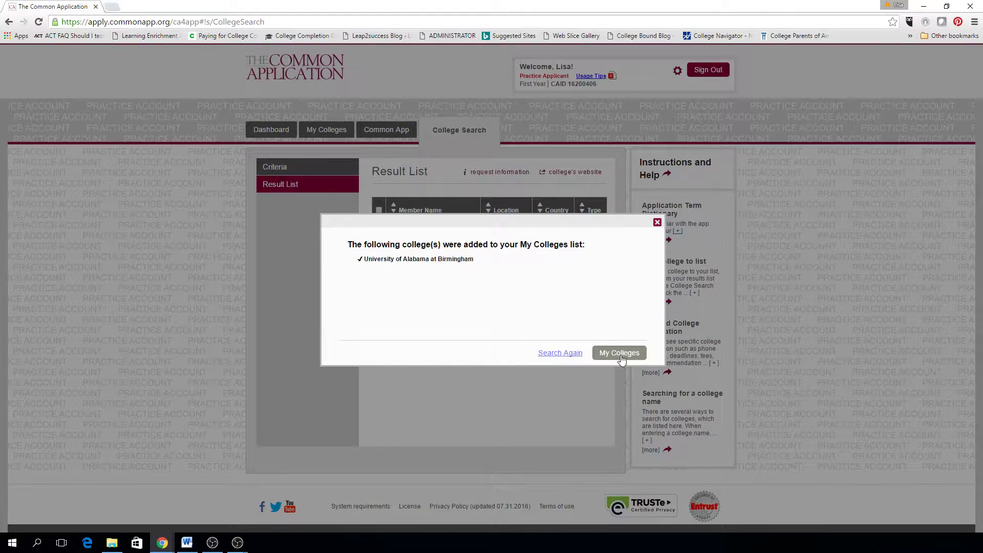
{"action": "left_click", "coordinate": [620, 358]}
{"action": "left_click", "coordinate": [265, 128]}
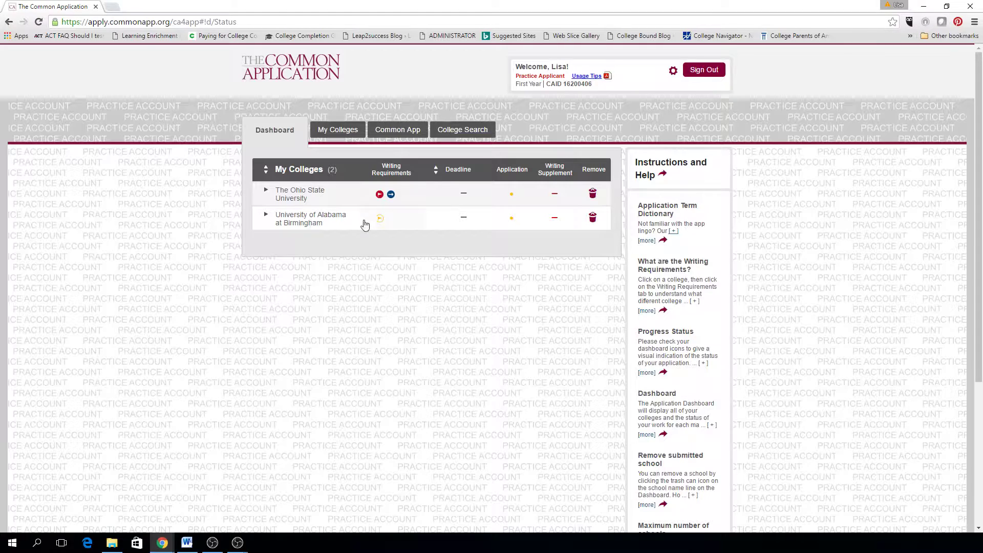
In Ohio State's Questions, set the preferred start term to Autumn 2017 (Begins in August) and the preferred admission plan to Early Action
{"action": "mouse_move", "coordinate": [378, 222]}
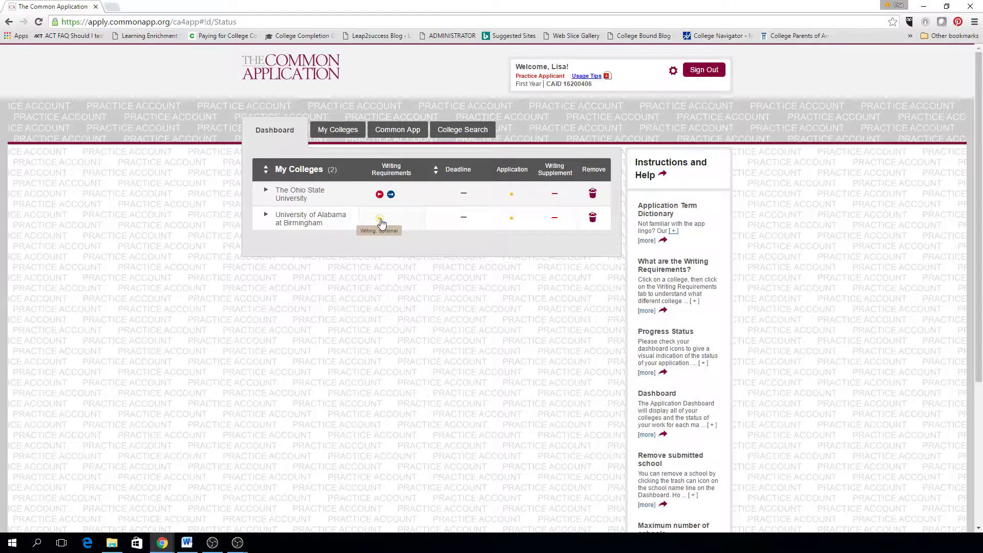
{"action": "mouse_move", "coordinate": [379, 197]}
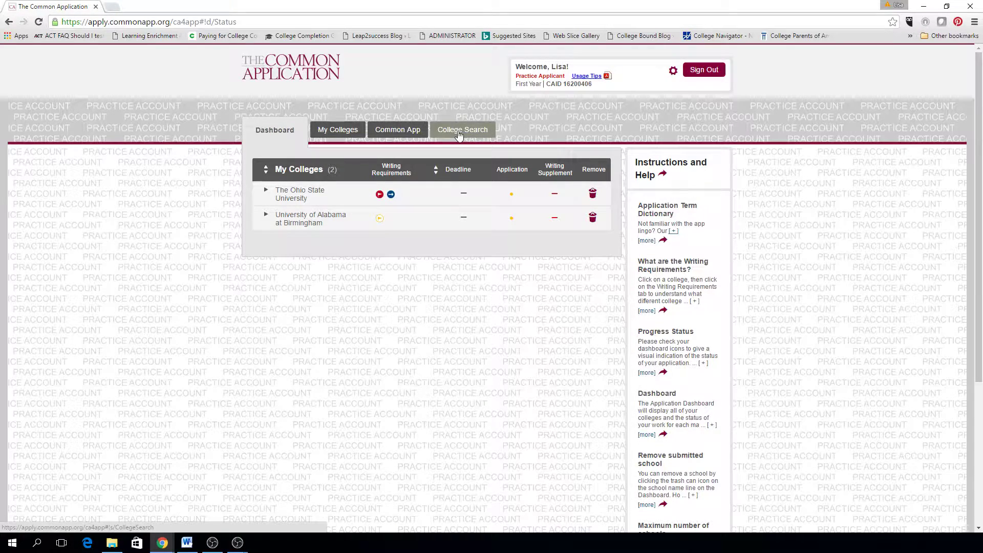
{"action": "left_click", "coordinate": [324, 131]}
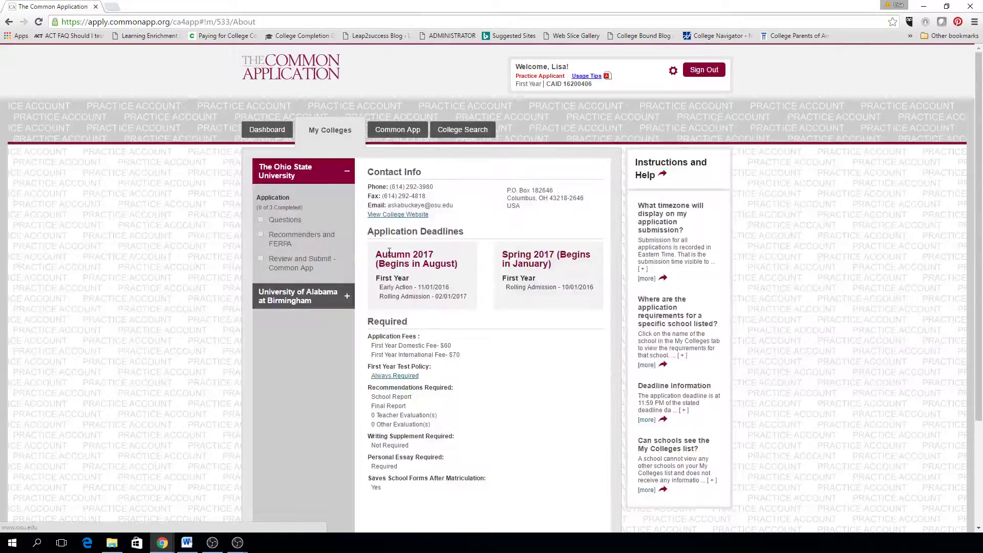
{"action": "left_click", "coordinate": [287, 221]}
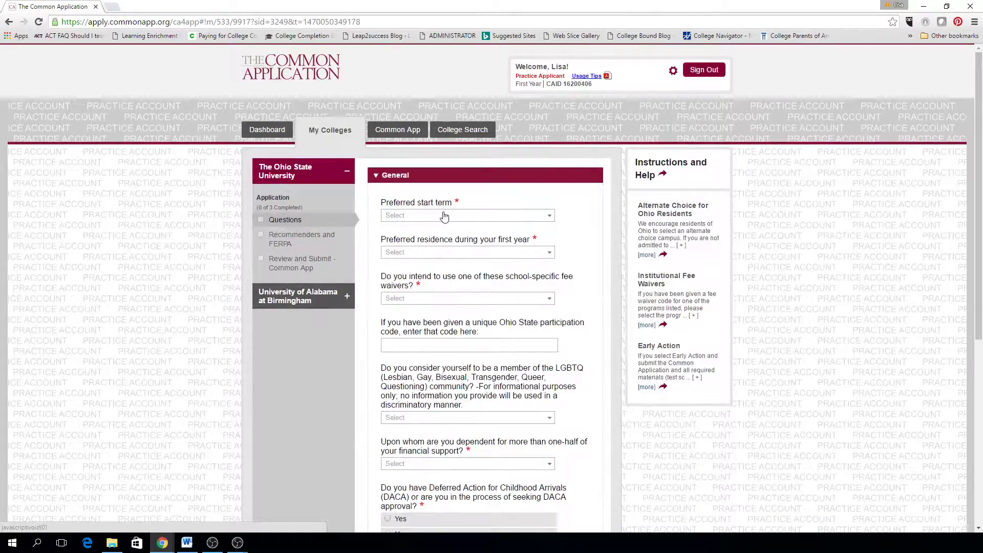
{"action": "left_click", "coordinate": [443, 216]}
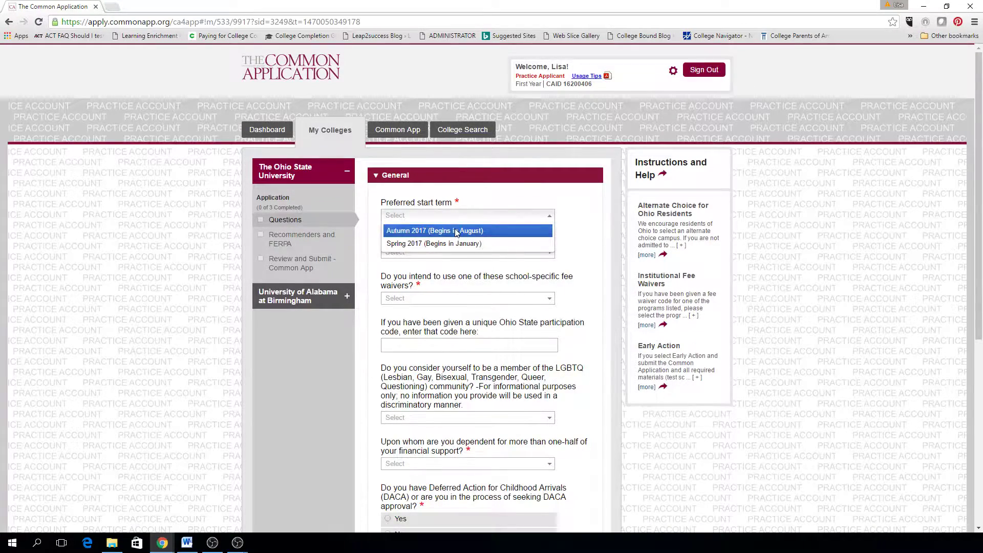
{"action": "left_click", "coordinate": [456, 231]}
{"action": "left_click", "coordinate": [462, 263]}
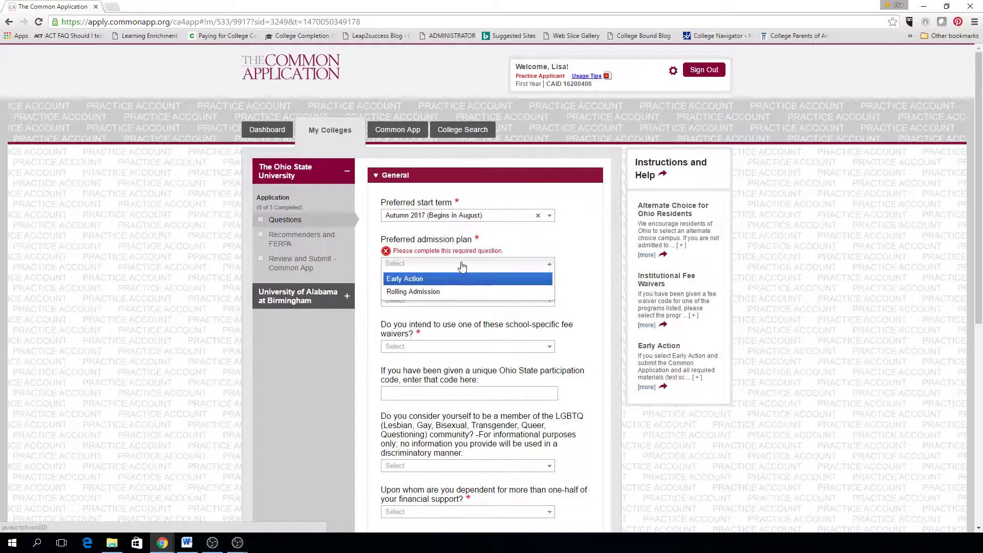
{"action": "left_click", "coordinate": [448, 279]}
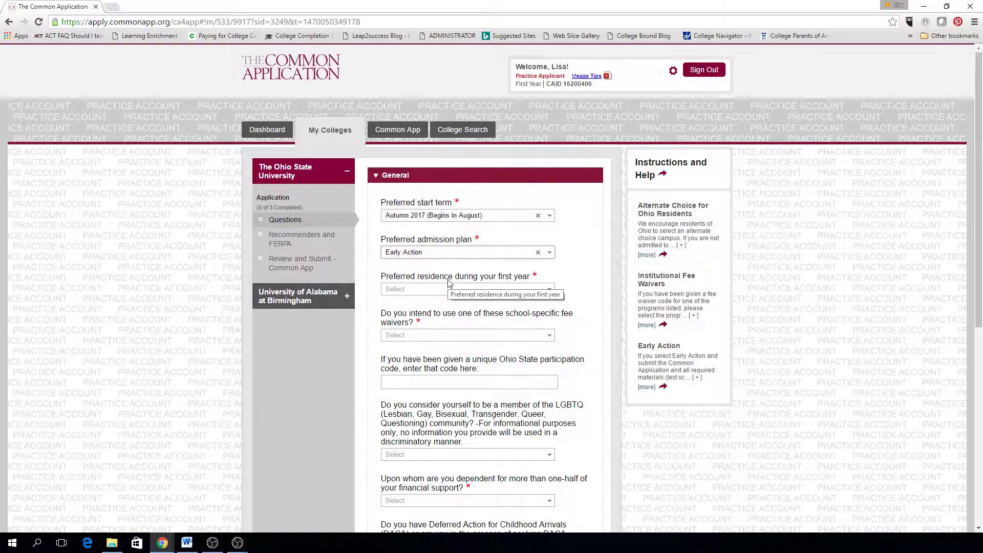
Set the preferred first-year residence to "I plan to live in a university residence hall" and continue to Academics
{"action": "scroll", "coordinate": [578, 333], "scroll_direction": "down", "scroll_amount": 2}
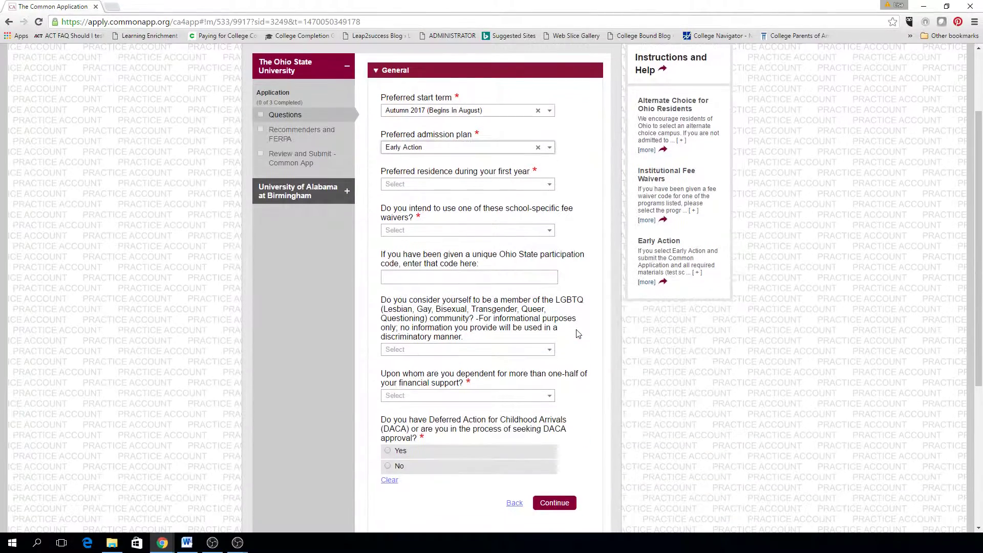
{"action": "left_click", "coordinate": [535, 185]}
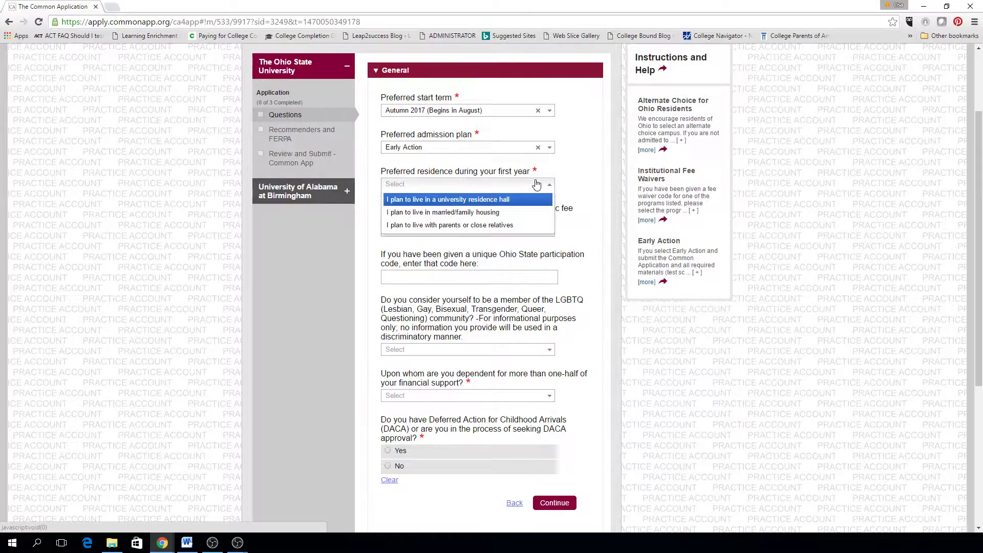
{"action": "left_click", "coordinate": [493, 203]}
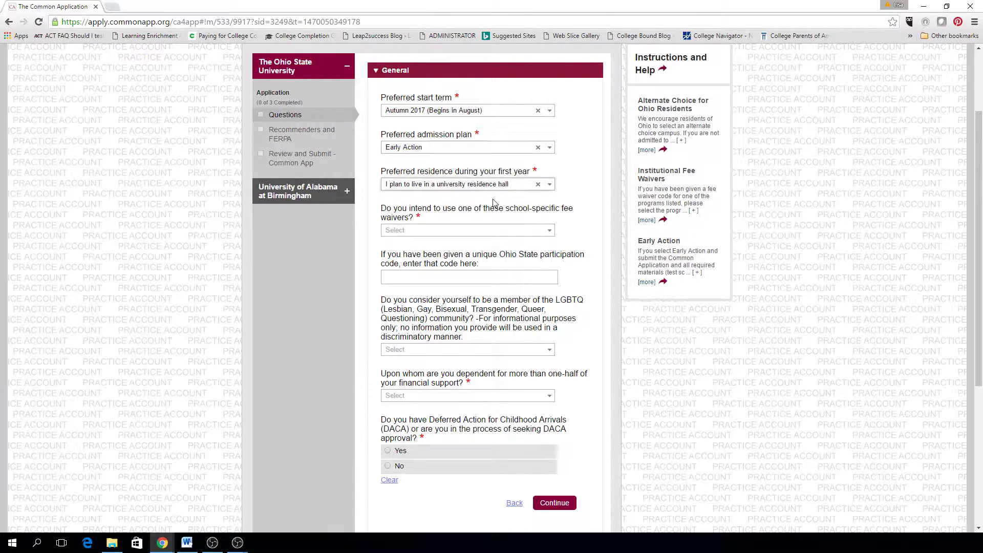
{"action": "left_click", "coordinate": [556, 504]}
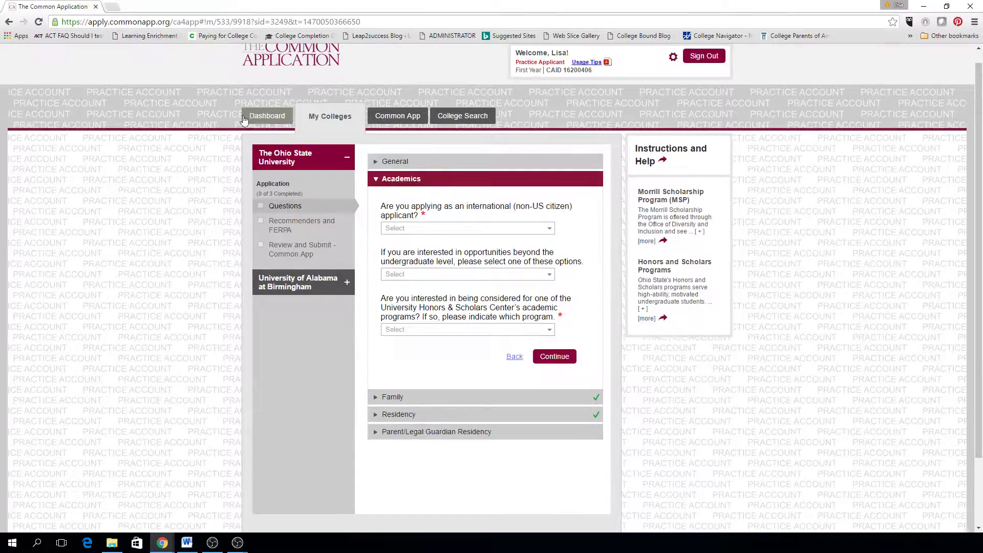
Return to the Dashboard, check the Ohio State deadline and sort the college list by deadline in both orders
{"action": "left_click", "coordinate": [251, 116]}
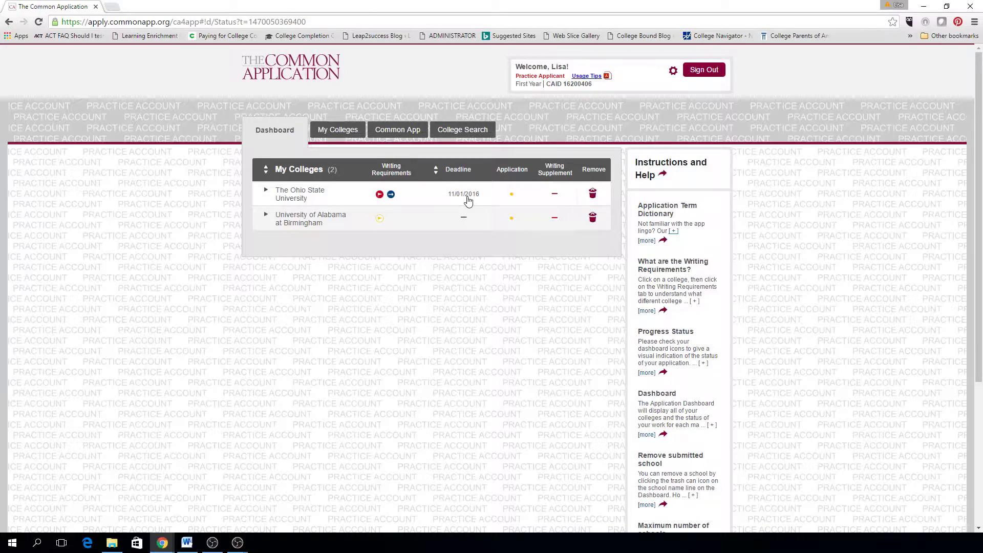
{"action": "left_click", "coordinate": [435, 170]}
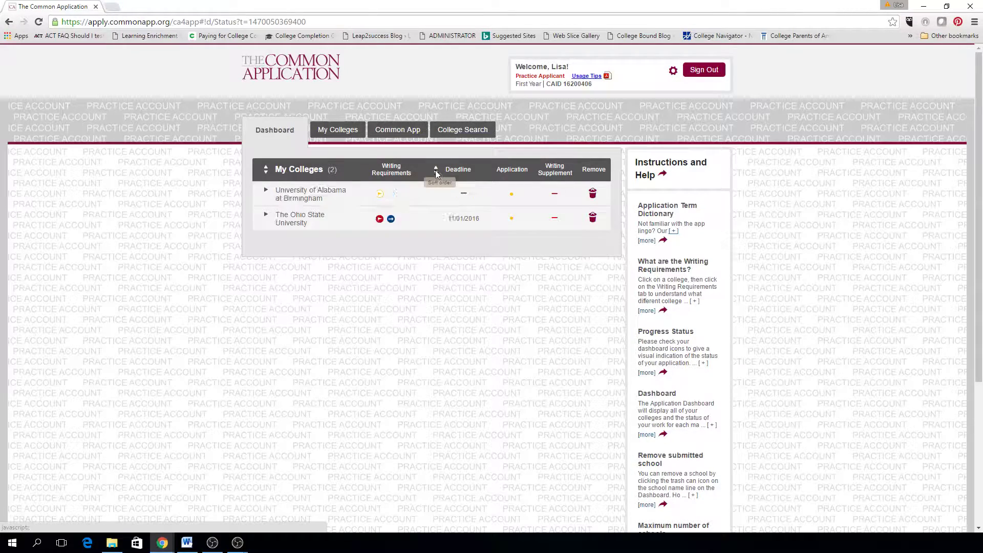
{"action": "left_click", "coordinate": [435, 169]}
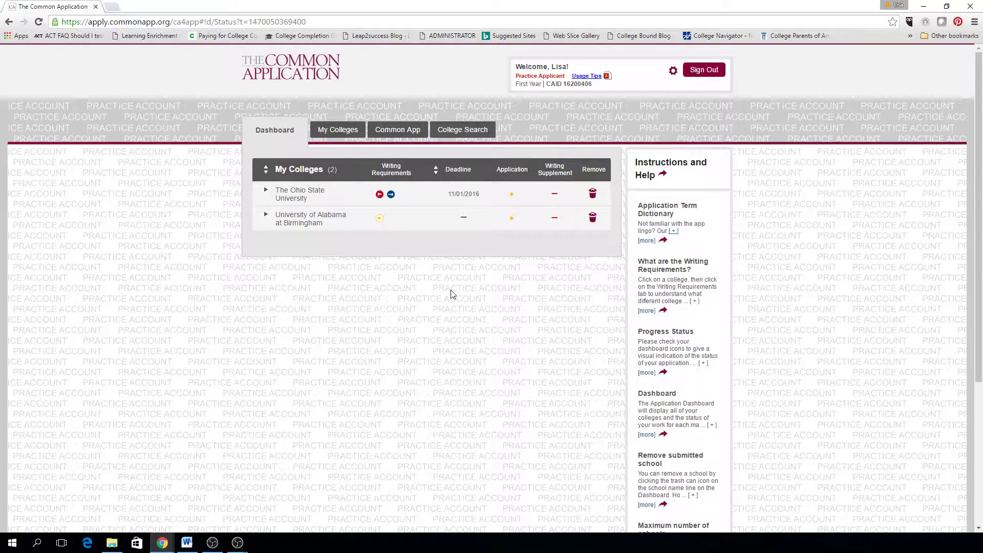
{"action": "scroll", "coordinate": [699, 393], "scroll_direction": "down", "scroll_amount": 1}
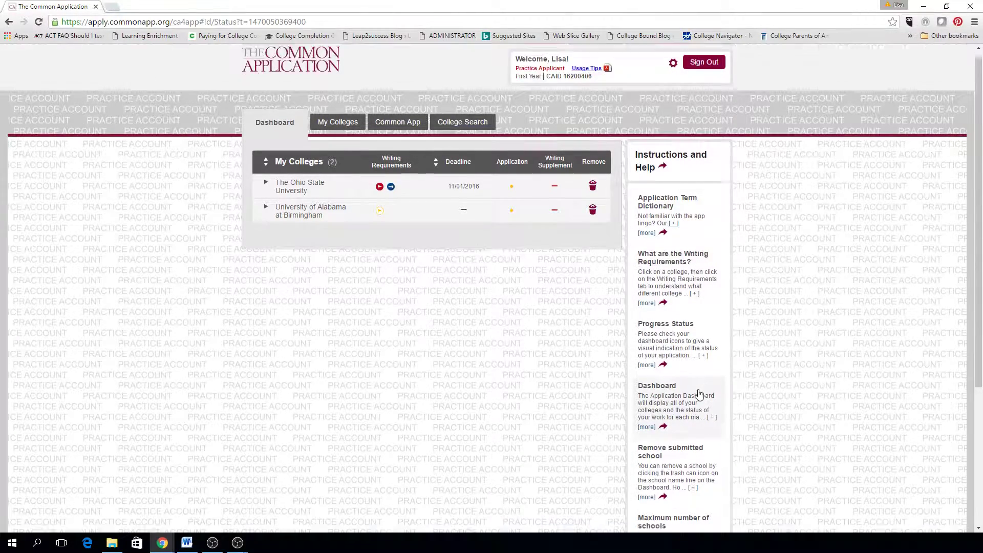
{"action": "scroll", "coordinate": [698, 393], "scroll_direction": "down", "scroll_amount": 2}
{"action": "scroll", "coordinate": [699, 393], "scroll_direction": "up", "scroll_amount": 2}
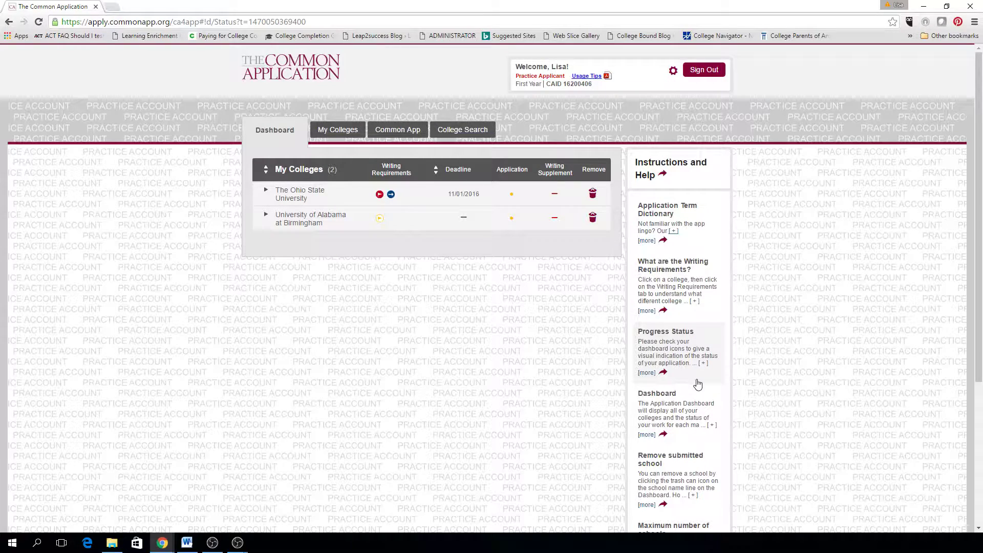
Open a new browser tab and search the web for "leae"
{"action": "left_click", "coordinate": [112, 7]}
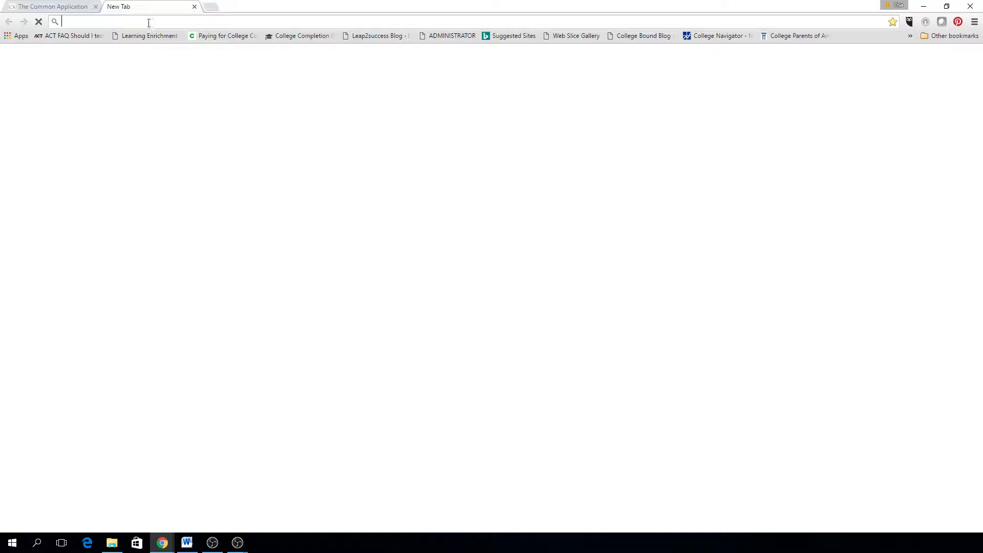
{"action": "type", "text": "leae"}
{"action": "key", "text": "Return"}
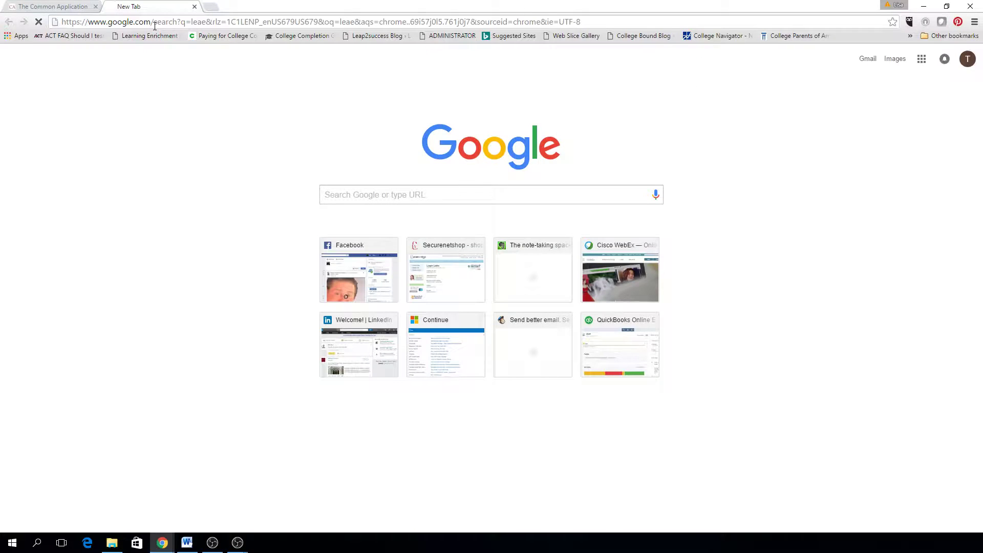